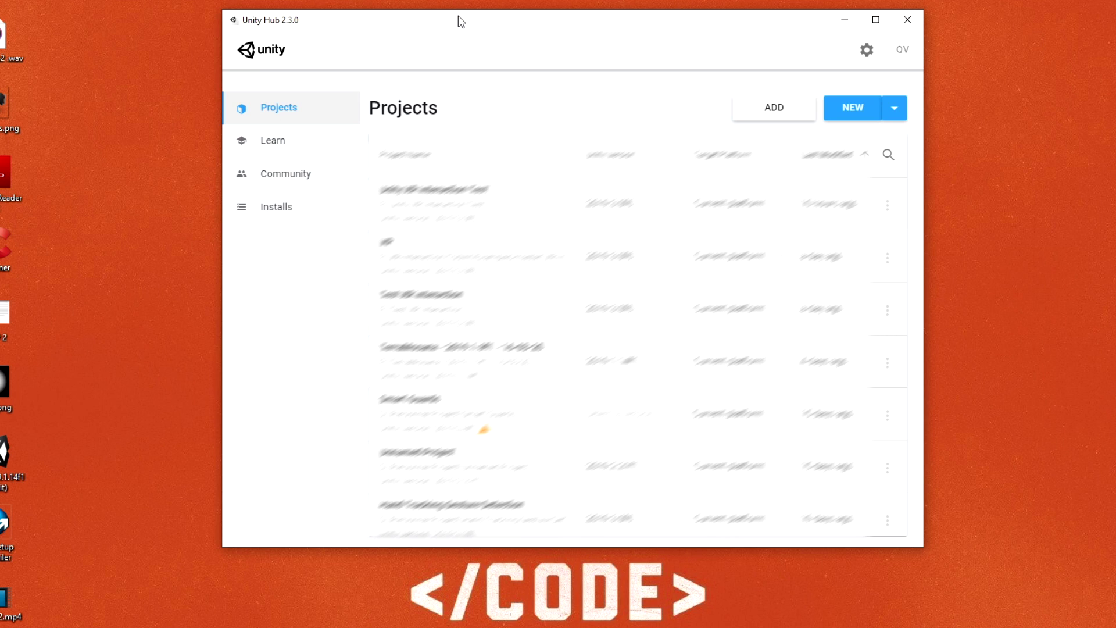
- Start adding Unity 2019.3.8f1 as a new editor install and proceed to its module selection
click(285, 215)
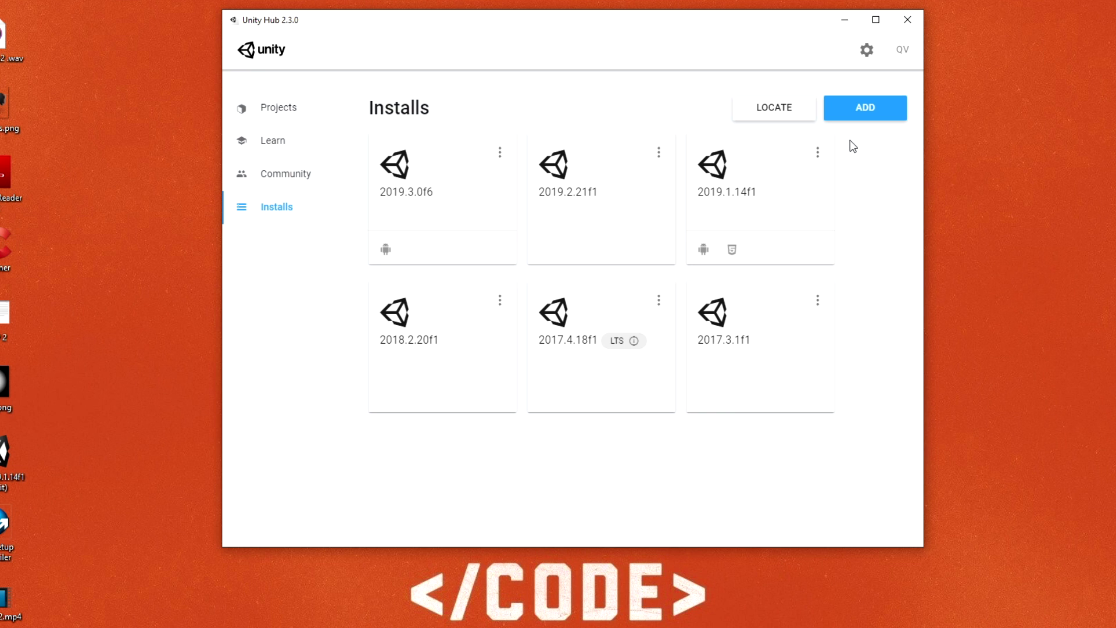
click(845, 109)
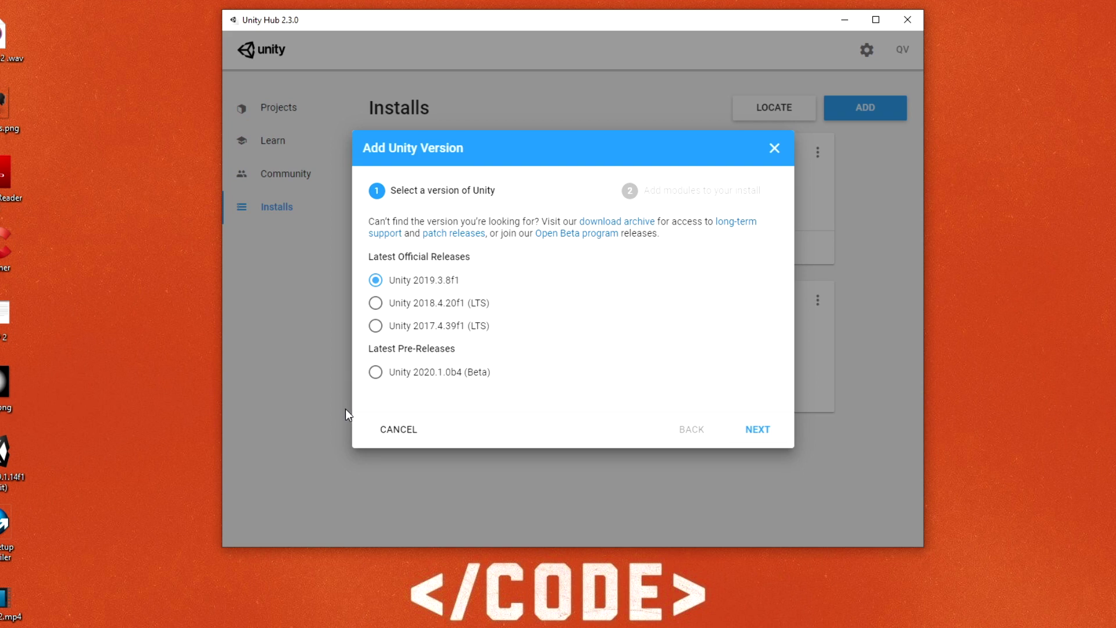
click(757, 429)
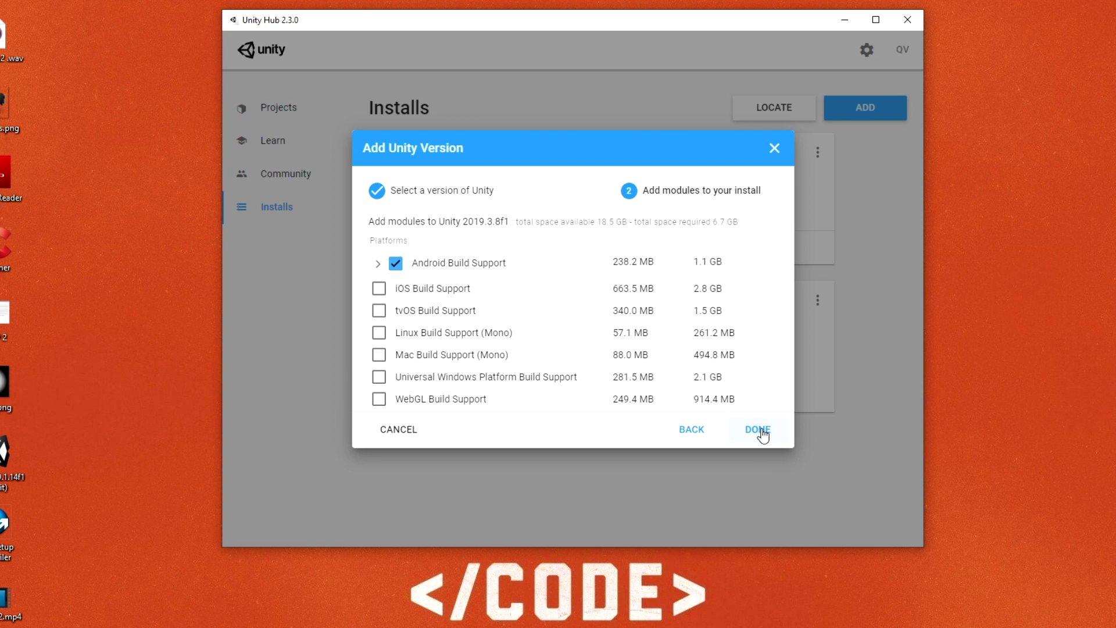
- Include Android Build Support with Android SDK & NDK Tools and OpenJDK among the modules to install
click(378, 264)
scroll(567, 324, down, 4)
scroll(567, 322, down, 2)
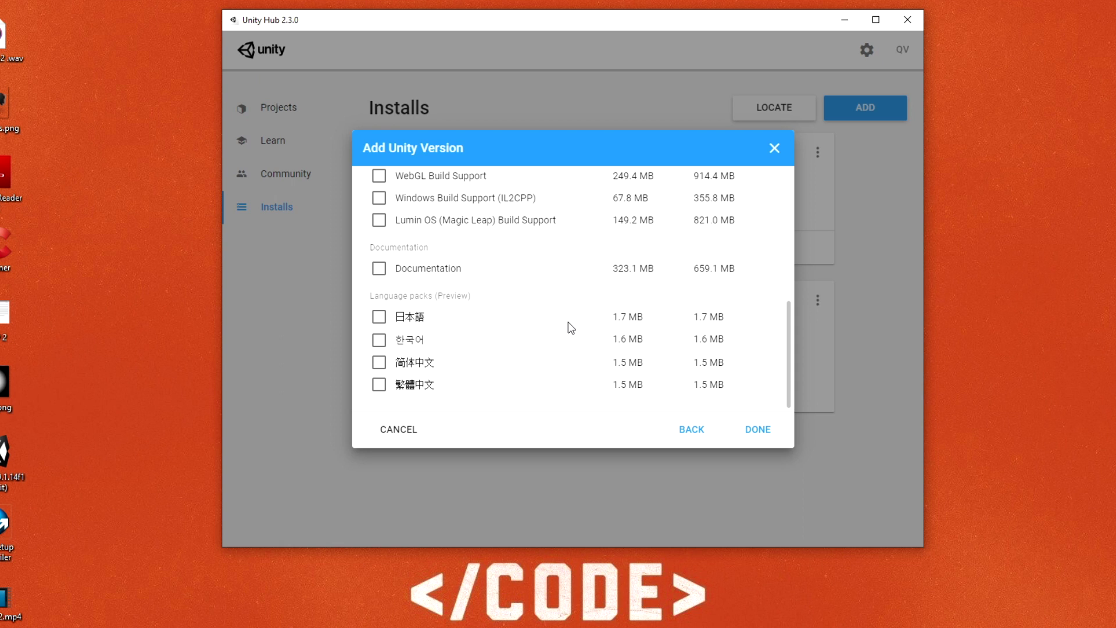
scroll(567, 322, up, 6)
scroll(568, 322, up, 2)
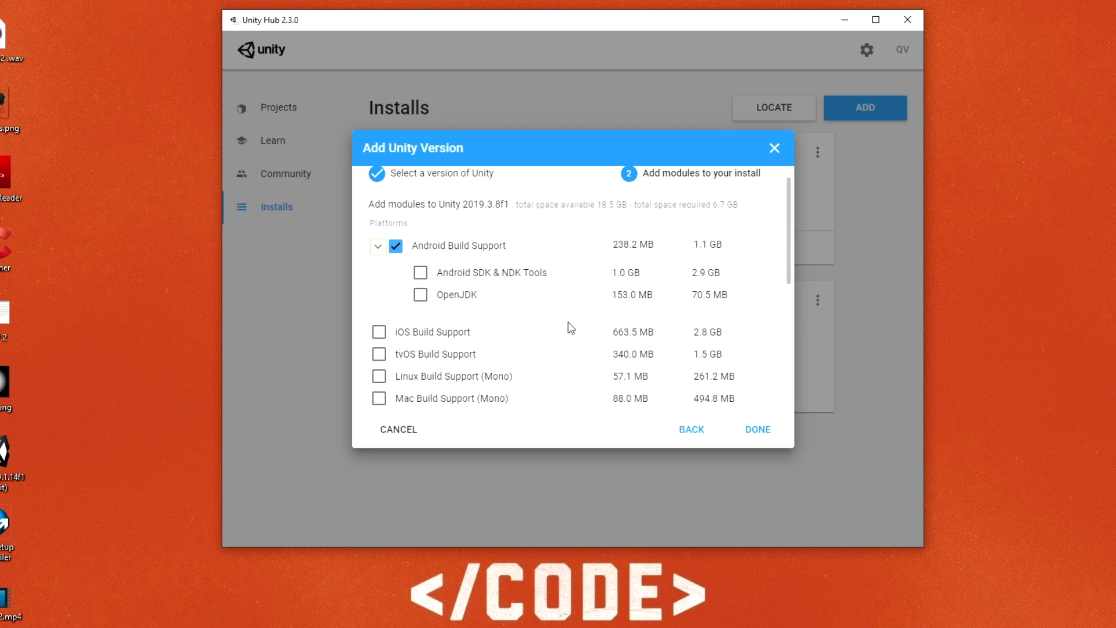
click(395, 257)
click(420, 283)
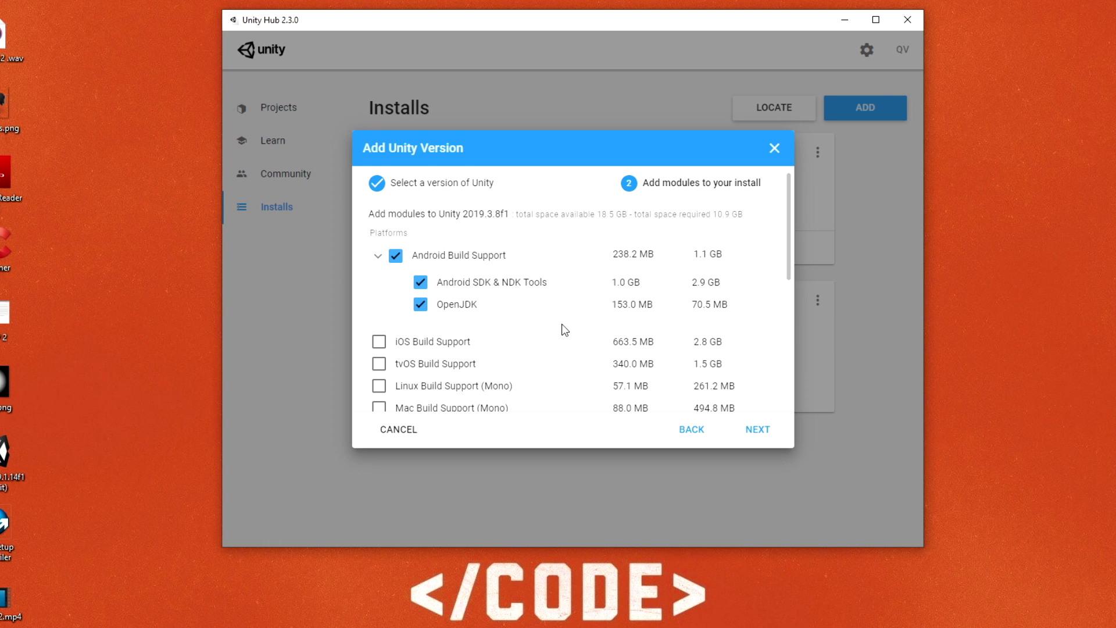
- Accept the Android SDK and NDK license terms and start the Unity installation
click(758, 429)
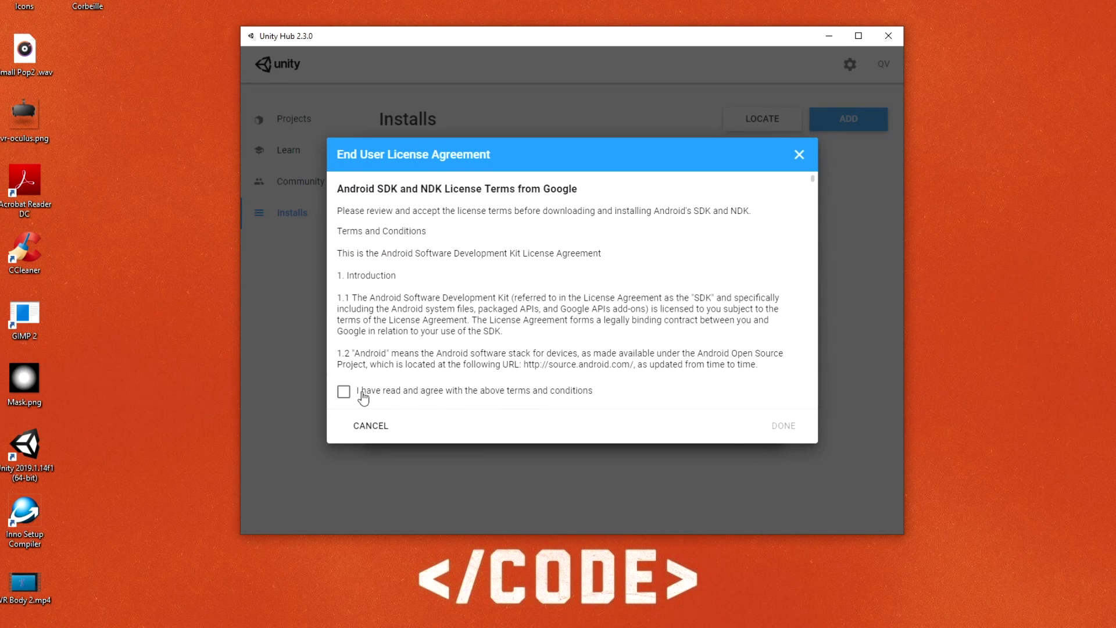
click(344, 391)
click(783, 426)
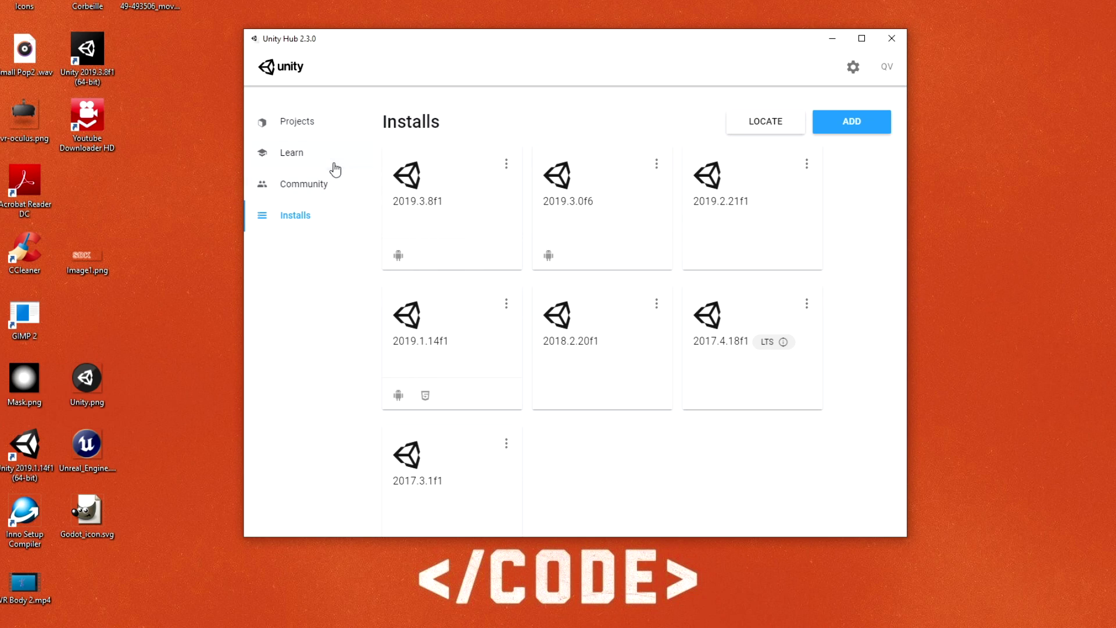
- Begin a new project with Unity 2019.3.8f1 and name it "My very first VR game"
click(318, 128)
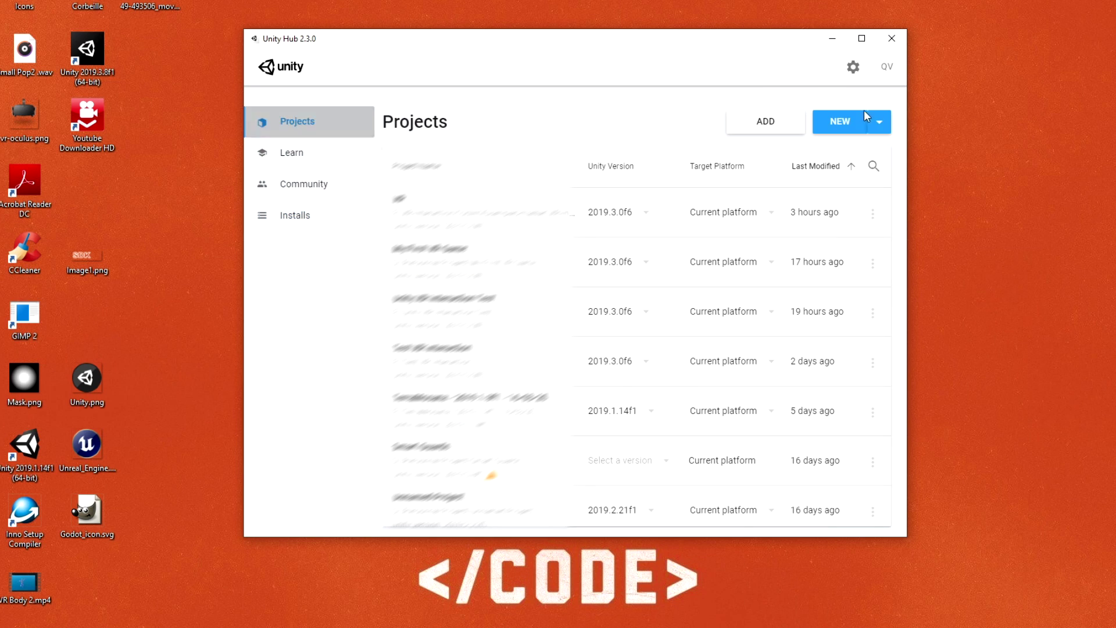
click(878, 121)
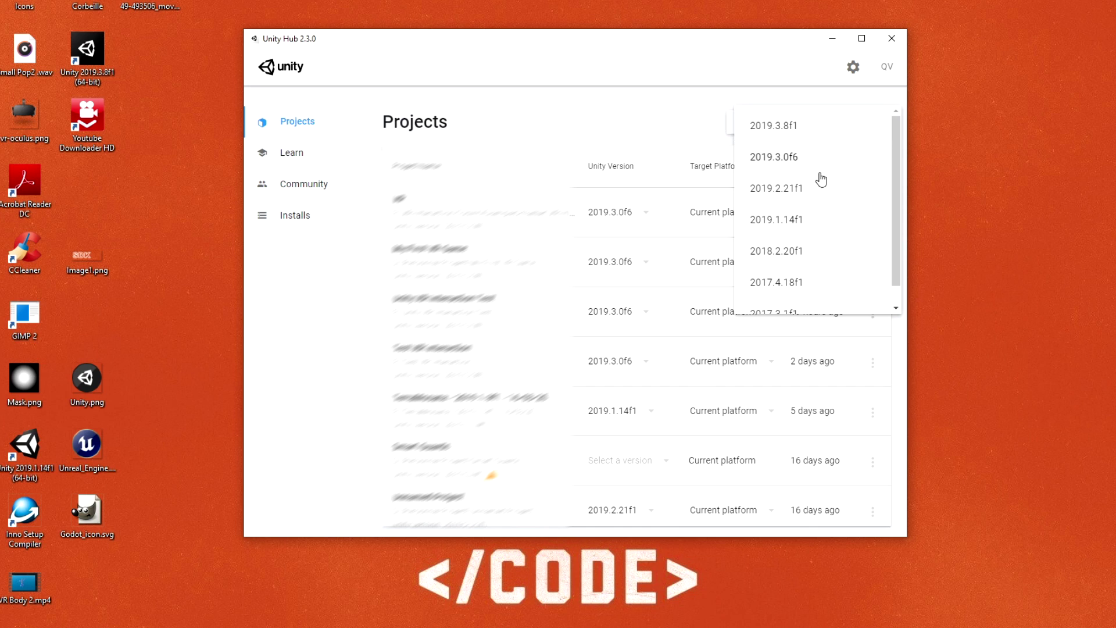
click(792, 128)
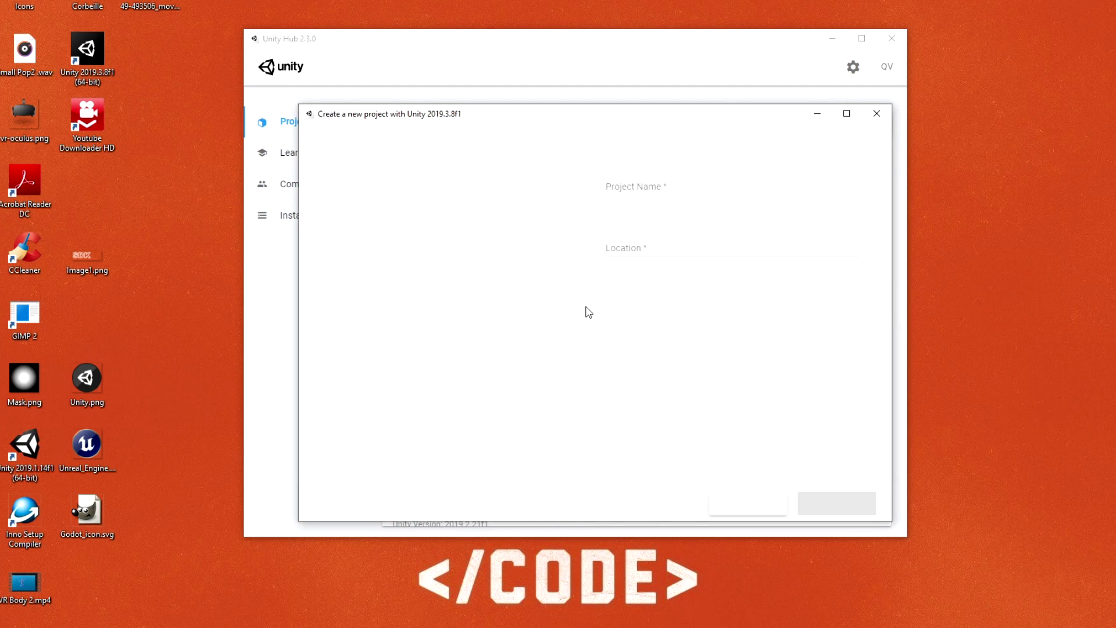
triple_click(675, 188)
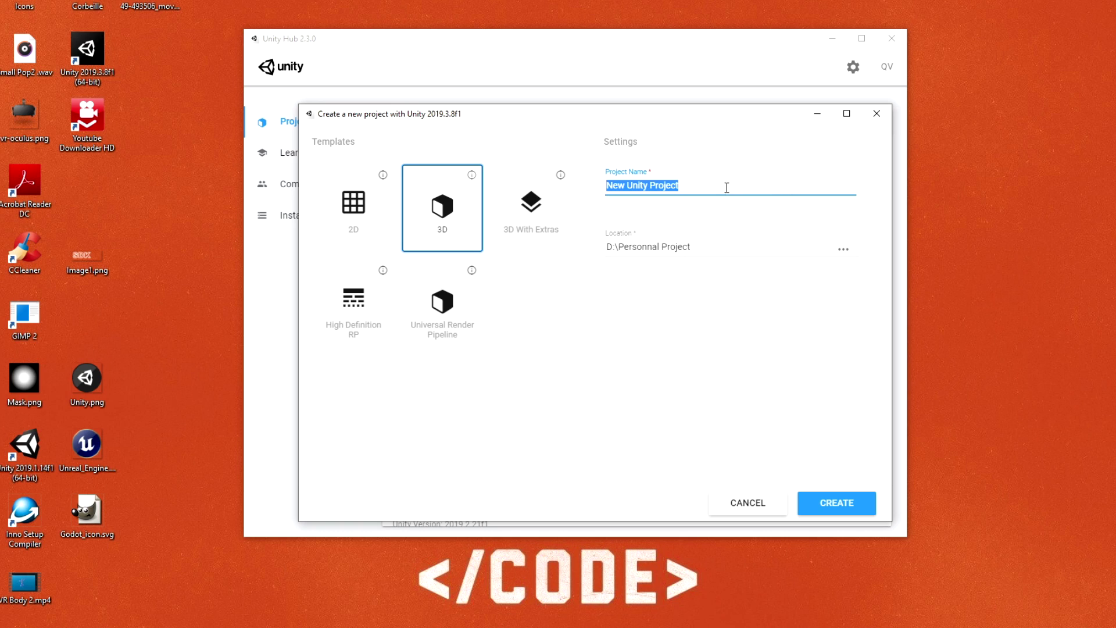
text(My very first VR game)
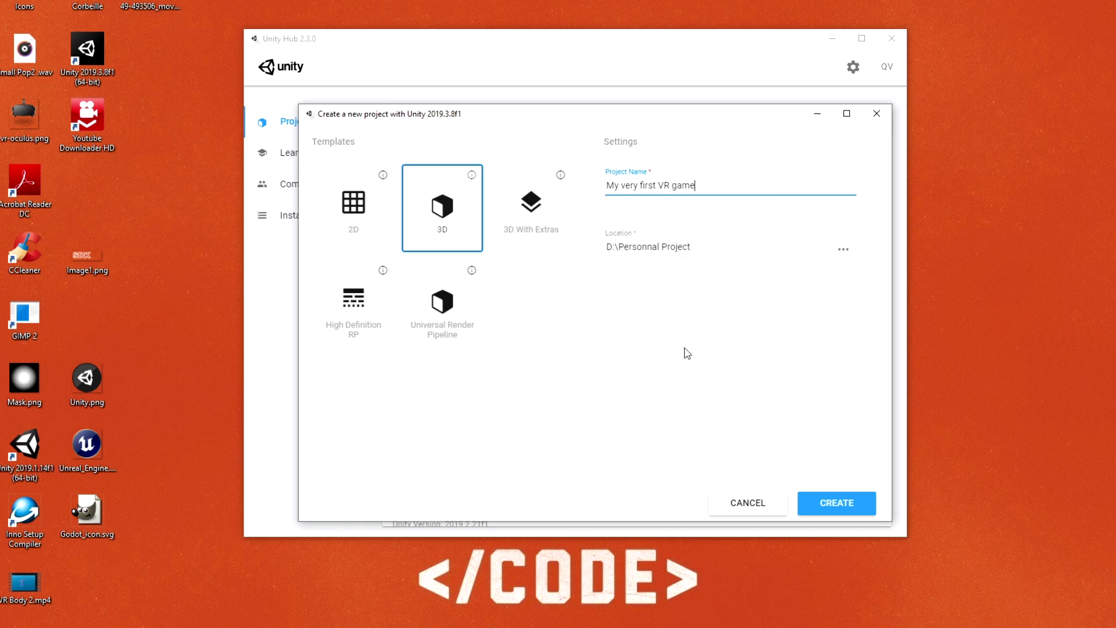
- Choose the Universal Render Pipeline template and create the project
click(364, 250)
click(441, 237)
click(507, 236)
click(441, 292)
click(369, 299)
click(451, 311)
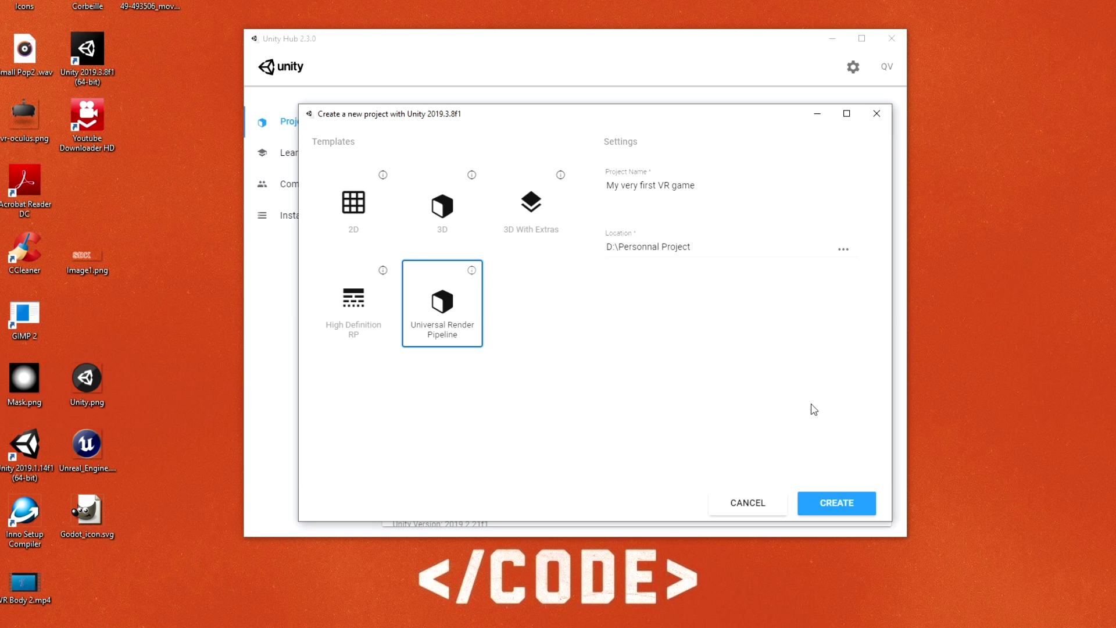
click(857, 510)
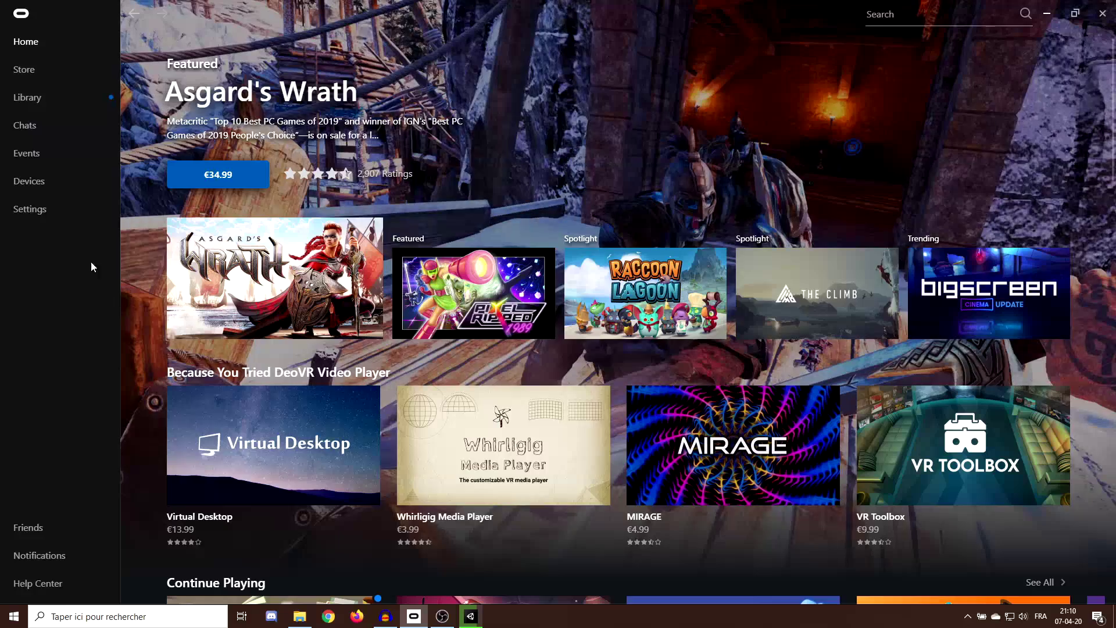
- In the Oculus app, allow apps from unknown sources to run
click(51, 214)
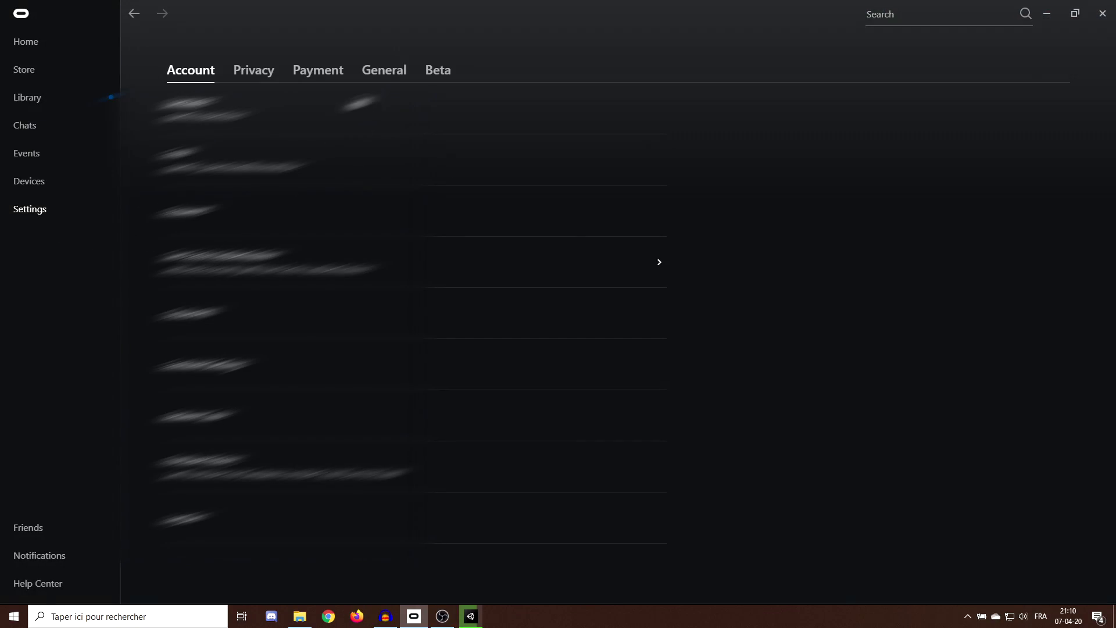
click(396, 71)
click(649, 110)
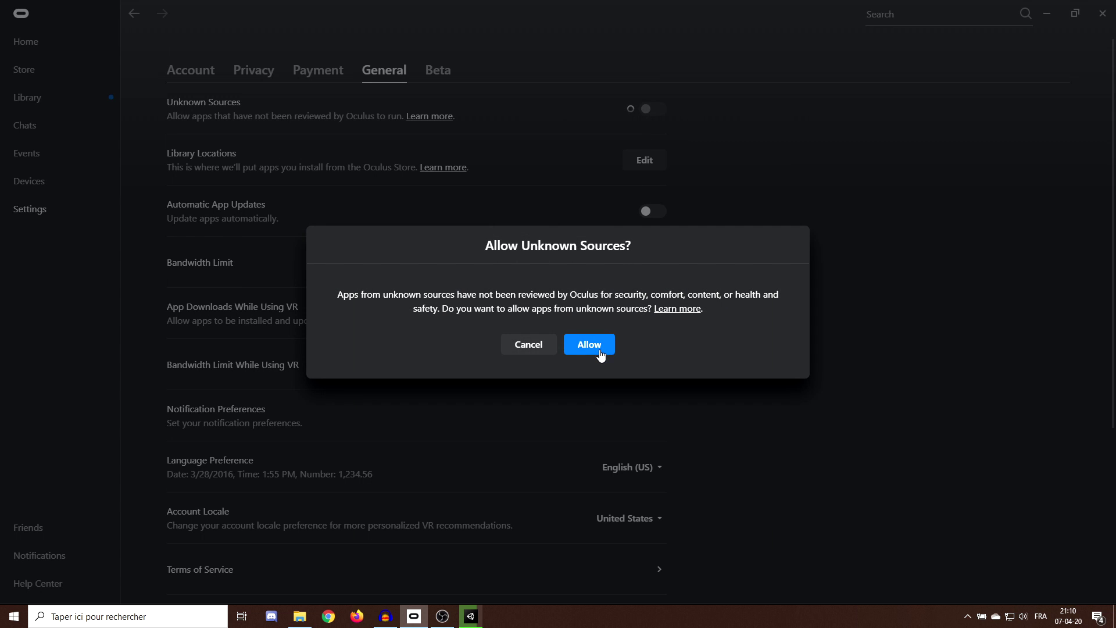
click(600, 351)
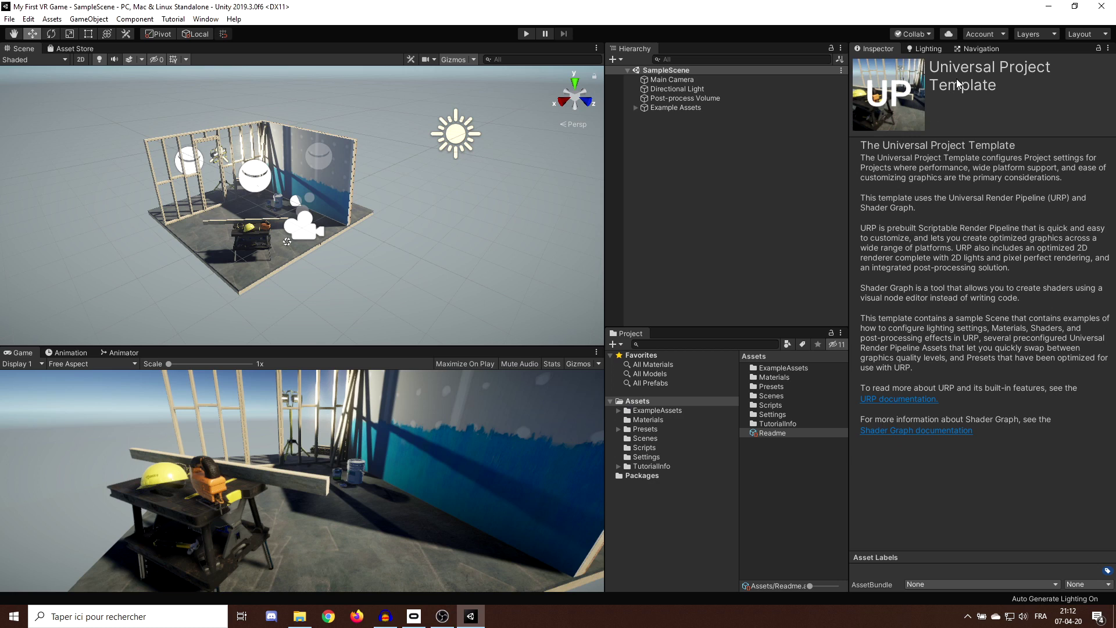
- In the Unity editor, apply the Tall layout and dock the Game view below the Scene view
click(1082, 36)
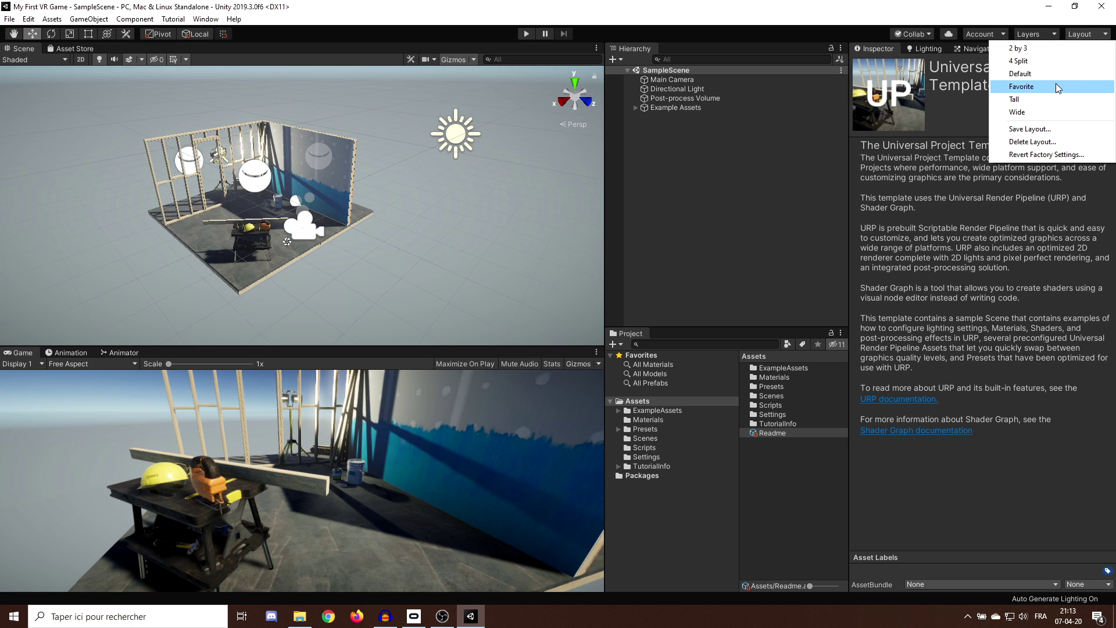
click(1051, 98)
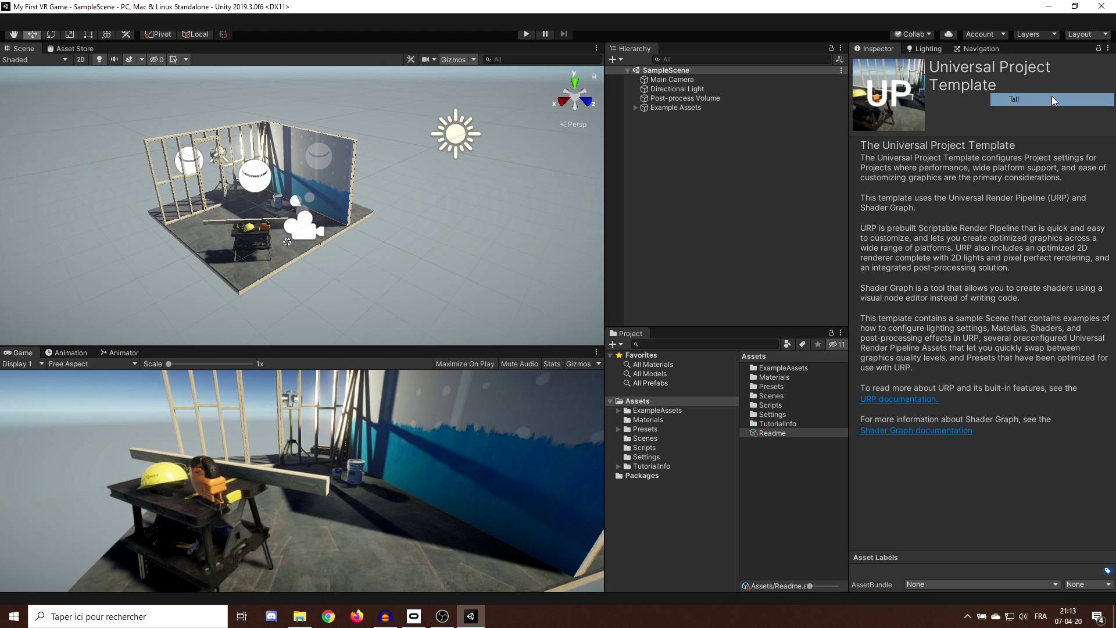
double_click(832, 11)
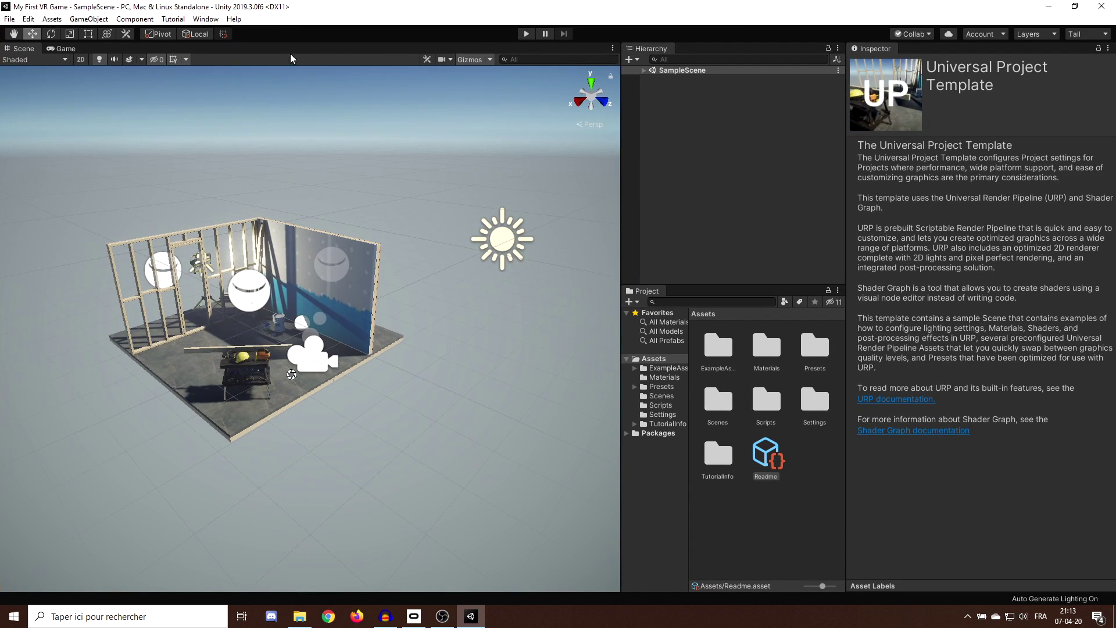
drag(66, 48, 222, 323)
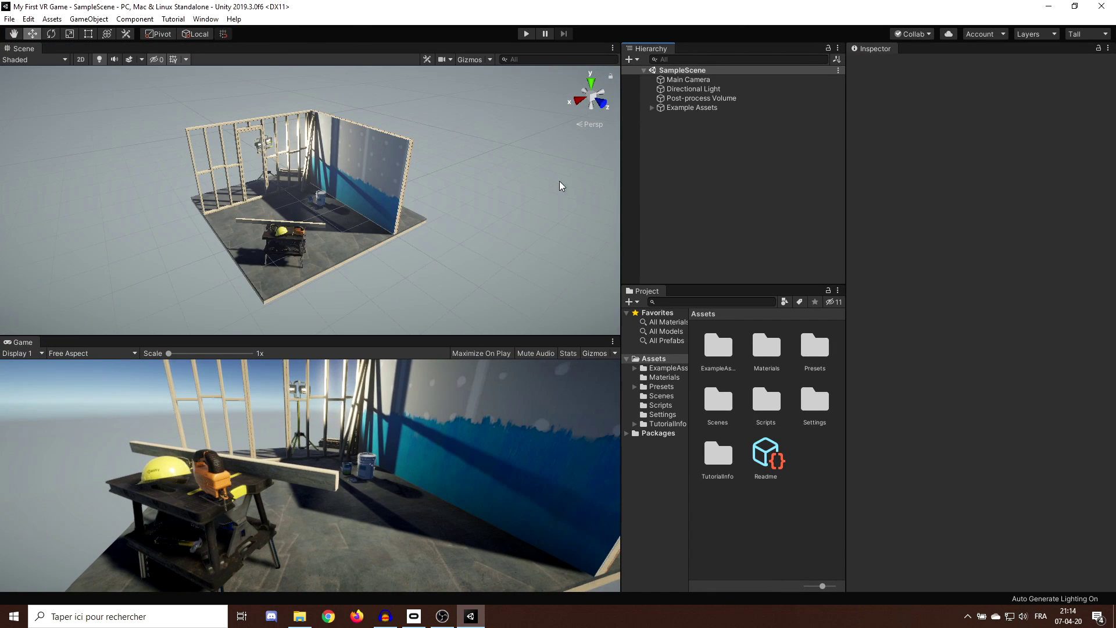
- Examine the sample workshop scene by panning, looking around and flying through the Scene view
middle_drag(369, 183, 393, 176)
middle_drag(393, 177, 389, 181)
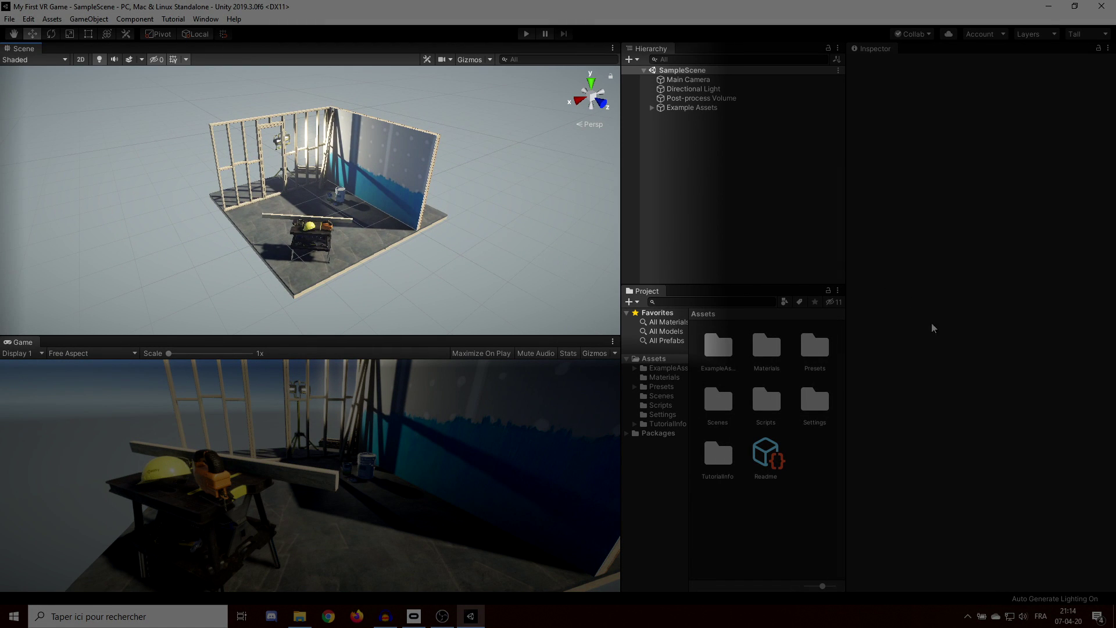
mouse_move(448, 215)
middle_down()
mouse_move(356, 212)
mouse_move(513, 208)
mouse_move(447, 213)
middle_up()
mouse_move(447, 213)
right_down()
mouse_move(554, 205)
mouse_move(340, 221)
mouse_move(252, 200)
mouse_move(443, 203)
mouse_move(445, 213)
right_up()
key(w)
key(d)
key(a)
key(s)
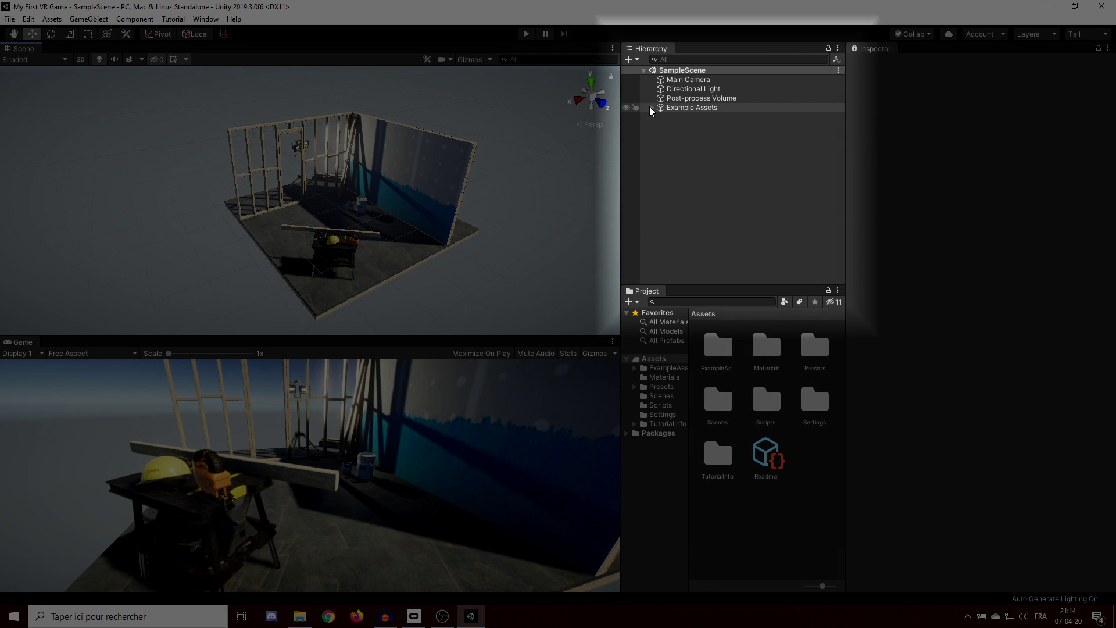
- Expand Example Assets and inspect the scene objects, from Main Camera and Directional Light to Props and the Paint 5G Bucket
click(652, 108)
click(676, 81)
click(676, 89)
click(675, 99)
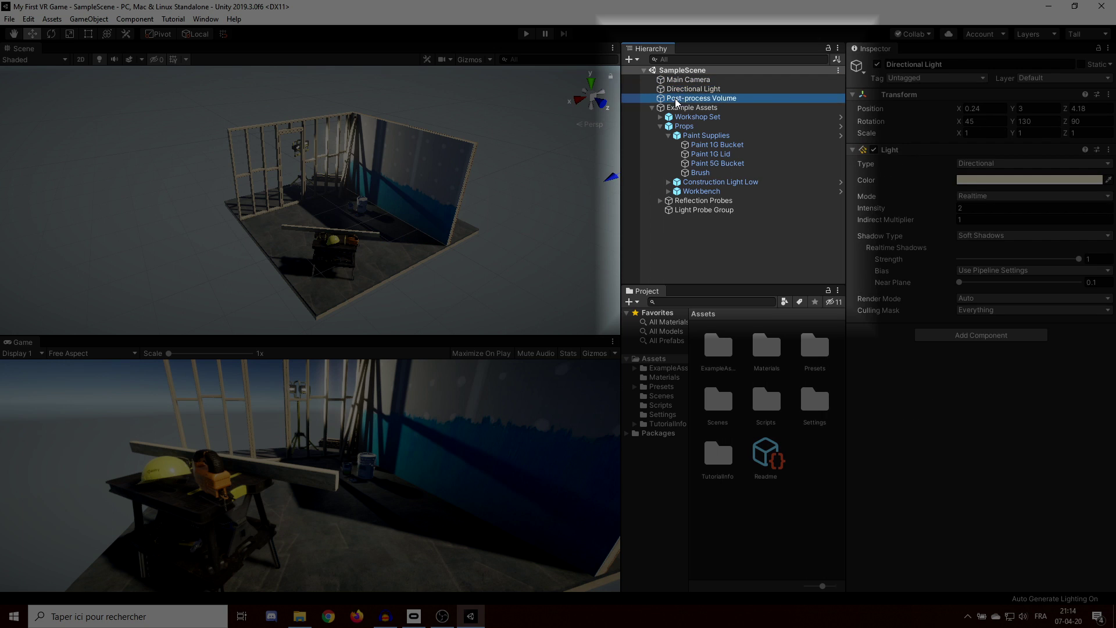
click(676, 108)
click(677, 127)
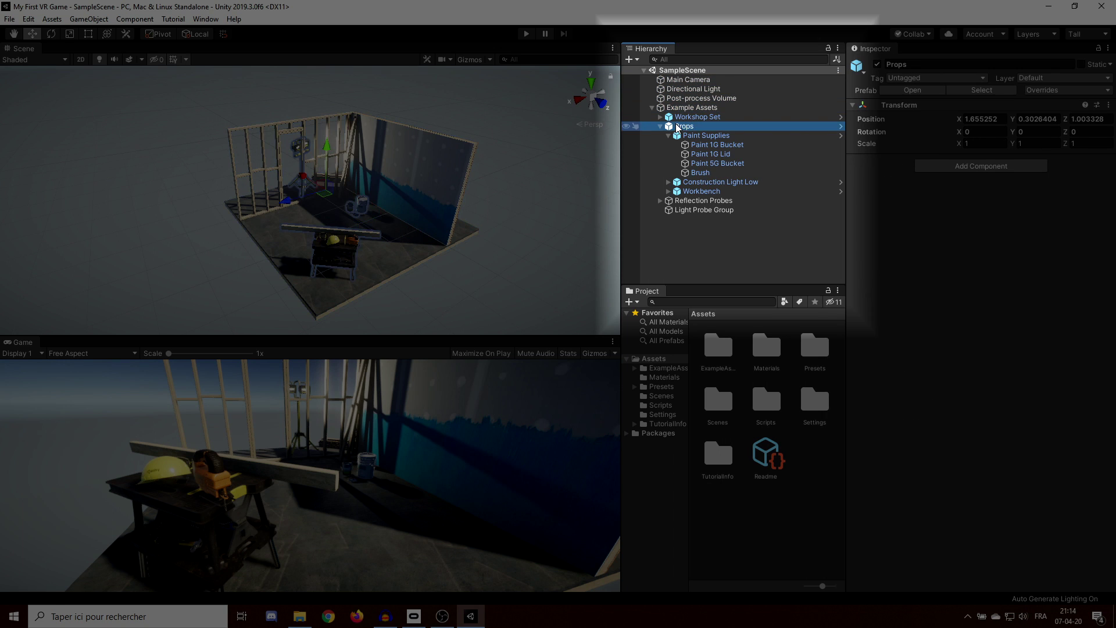
click(707, 147)
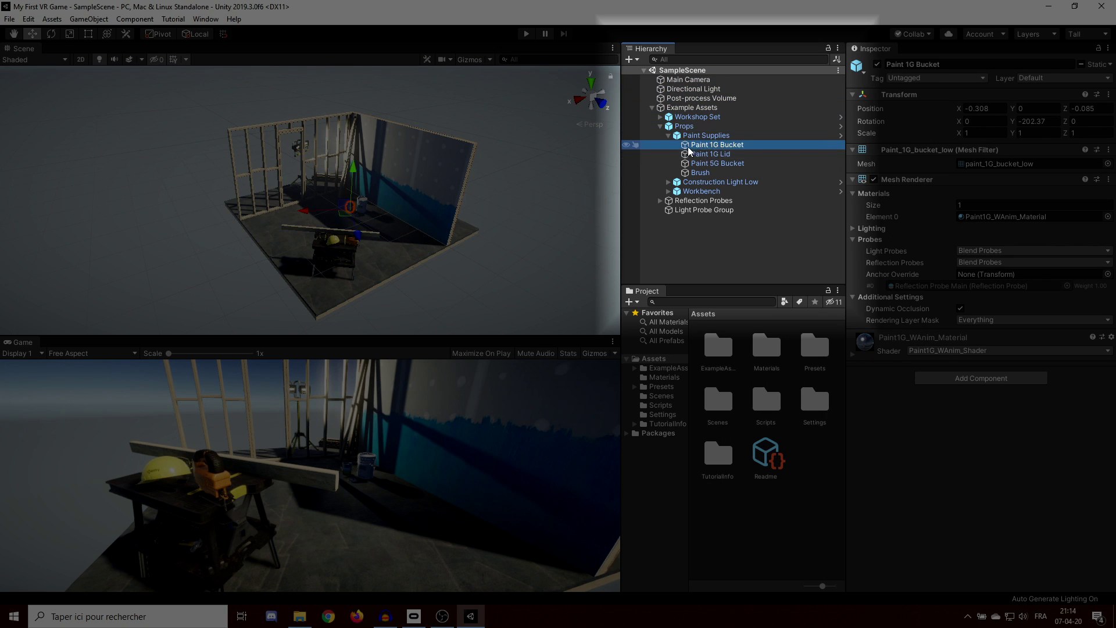
click(720, 163)
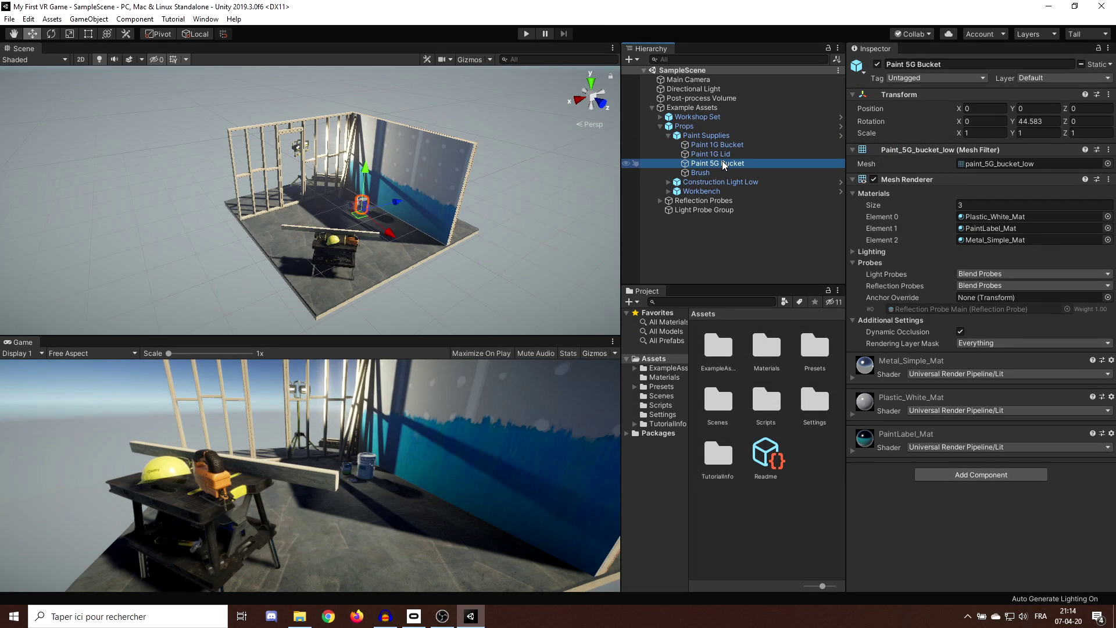
- Focus on the Paint 5G Bucket, try changing its transform values, and undo the changes
double_click(722, 165)
mouse_move(443, 223)
right_down()
mouse_move(389, 171)
mouse_move(503, 205)
mouse_move(573, 200)
right_up()
mouse_move(959, 110)
mouse_down()
mouse_move(960, 123)
mouse_move(1023, 116)
mouse_move(223, 76)
mouse_move(155, 233)
mouse_move(809, 168)
mouse_move(997, 131)
mouse_up()
key(ctrl+z)
key(ctrl+z)
key(ctrl+z)
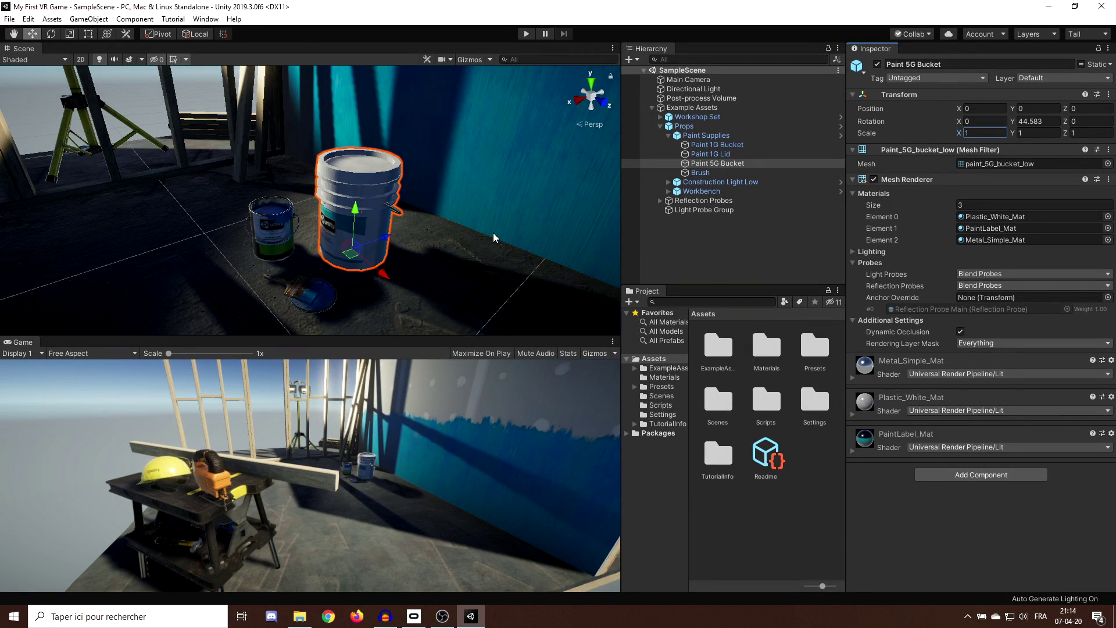
- Move the Paint 5G Bucket upward to a Y position of about 0.073
middle_drag(497, 182, 447, 150)
scroll(427, 168, up, 4)
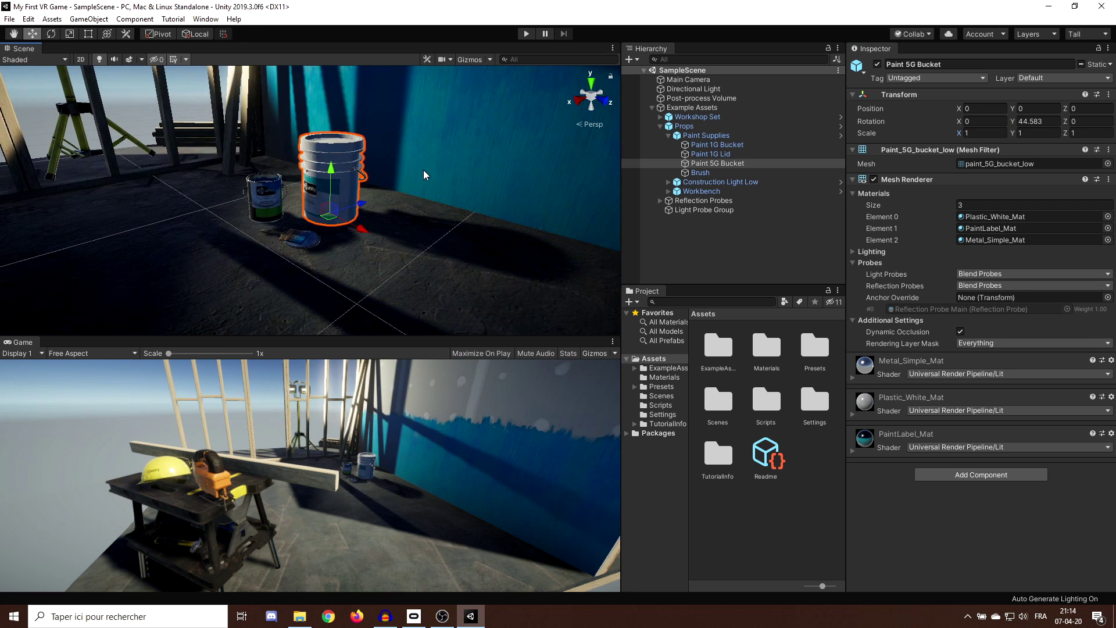
right_drag(423, 172, 431, 146)
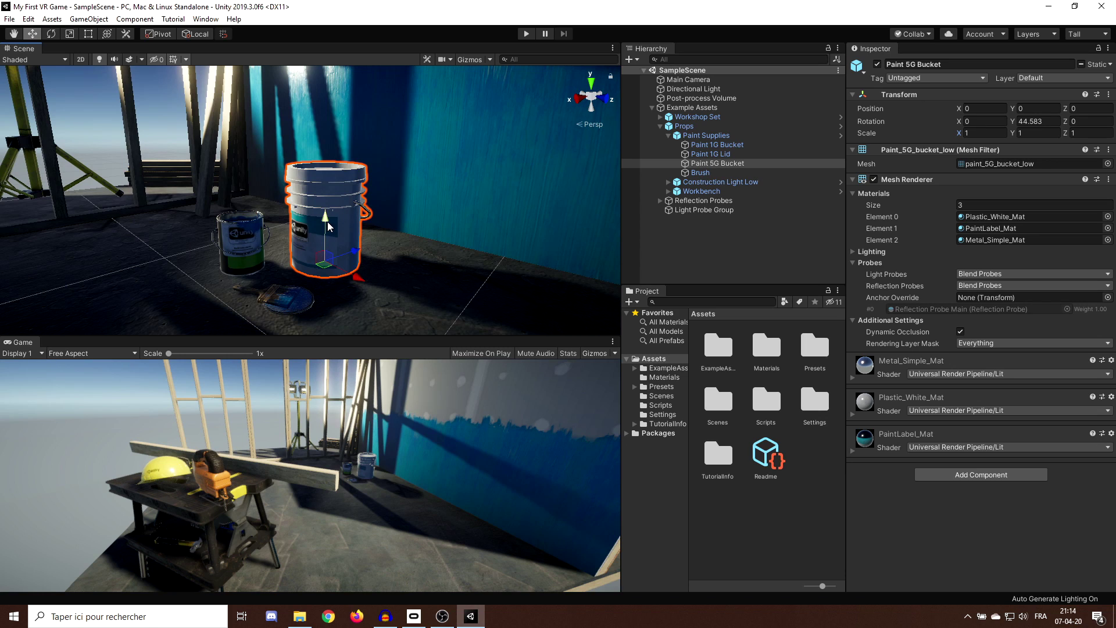
mouse_move(324, 221)
mouse_down()
mouse_move(334, 169)
mouse_move(341, 203)
mouse_move(379, 231)
mouse_move(333, 225)
mouse_move(356, 231)
mouse_move(326, 238)
mouse_move(363, 229)
mouse_move(326, 237)
mouse_move(348, 217)
mouse_move(375, 232)
mouse_move(349, 247)
mouse_move(325, 229)
mouse_move(441, 196)
mouse_up()
- Try the Rotate and Scale tools on the Paint 5G Bucket and undo the last change
key(e)
key(r)
key(e)
key(ctrl+z)
- Deselect the paint bucket and collapse the Example Assets group, with the whole workshop set in view
scroll(441, 196, down, 10)
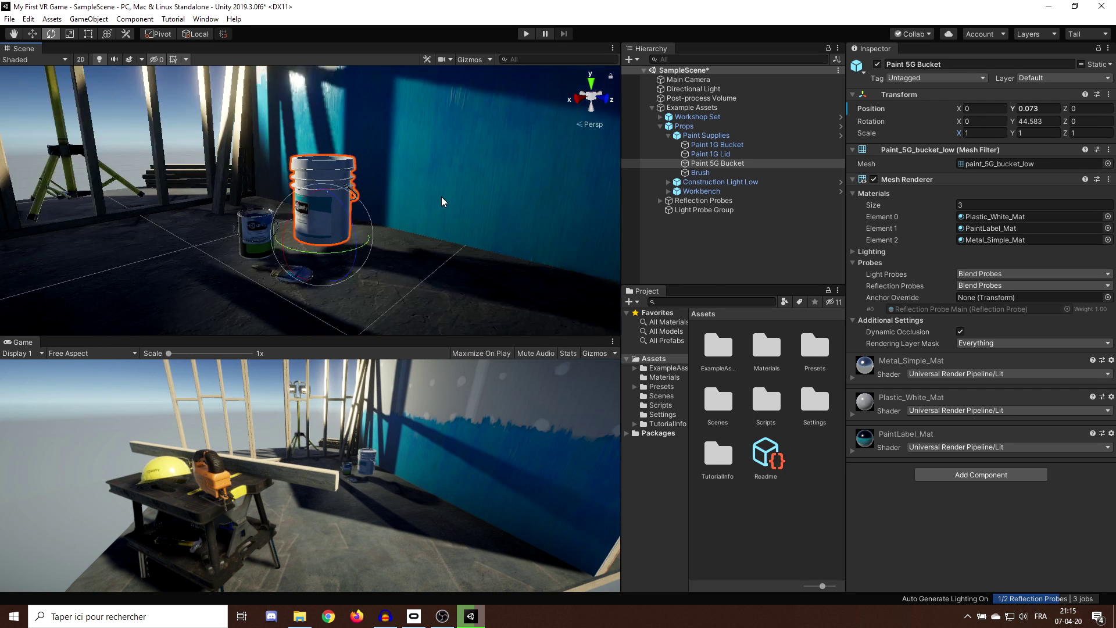
scroll(441, 202, down, 5)
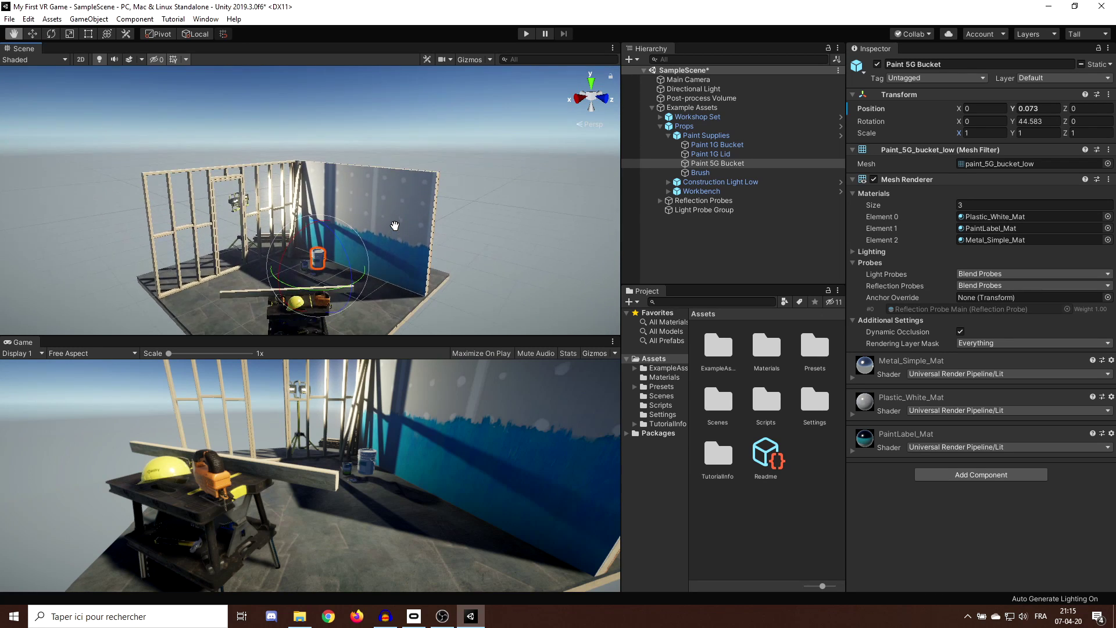
click(716, 249)
click(651, 108)
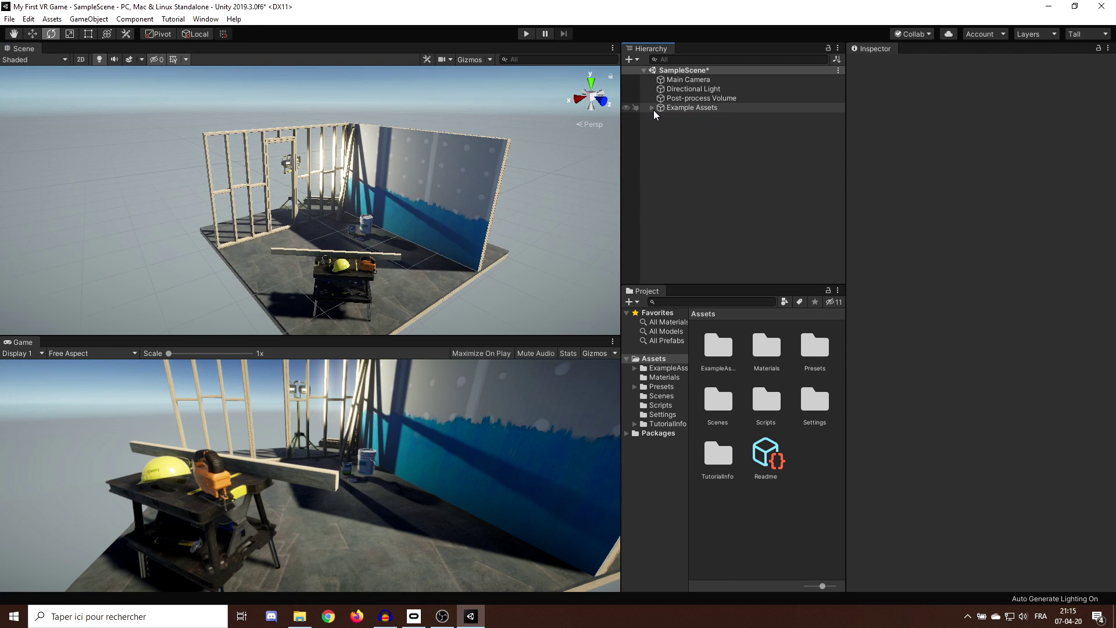
middle_drag(429, 209, 397, 195)
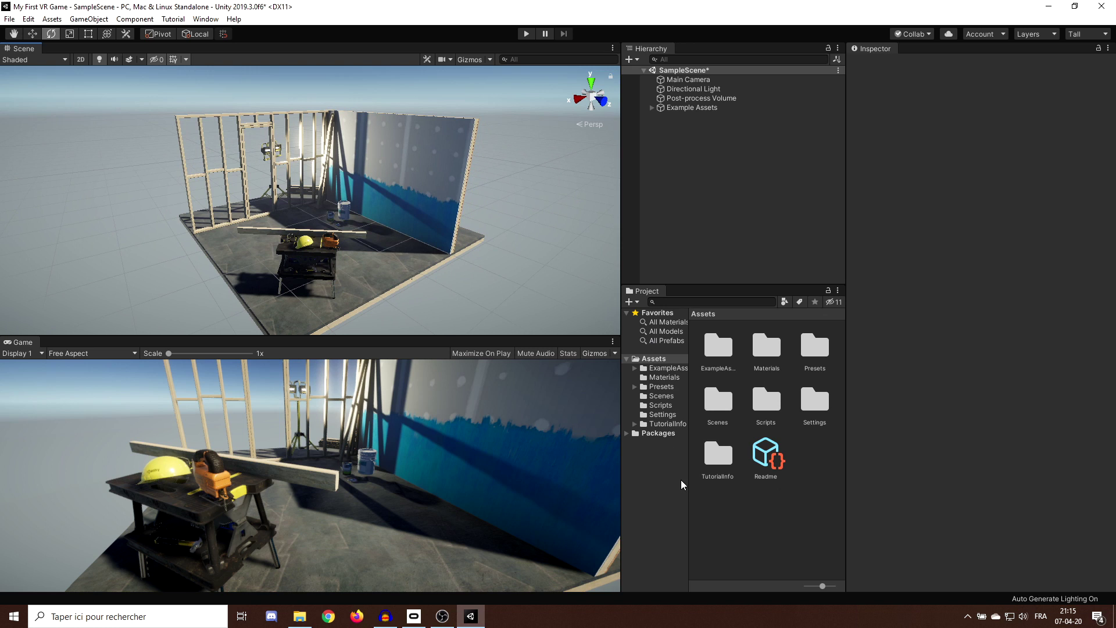
- Widen the project folder tree and look through the Scenes, Presets, Materials and ExampleAssets folders
drag(688, 484, 713, 484)
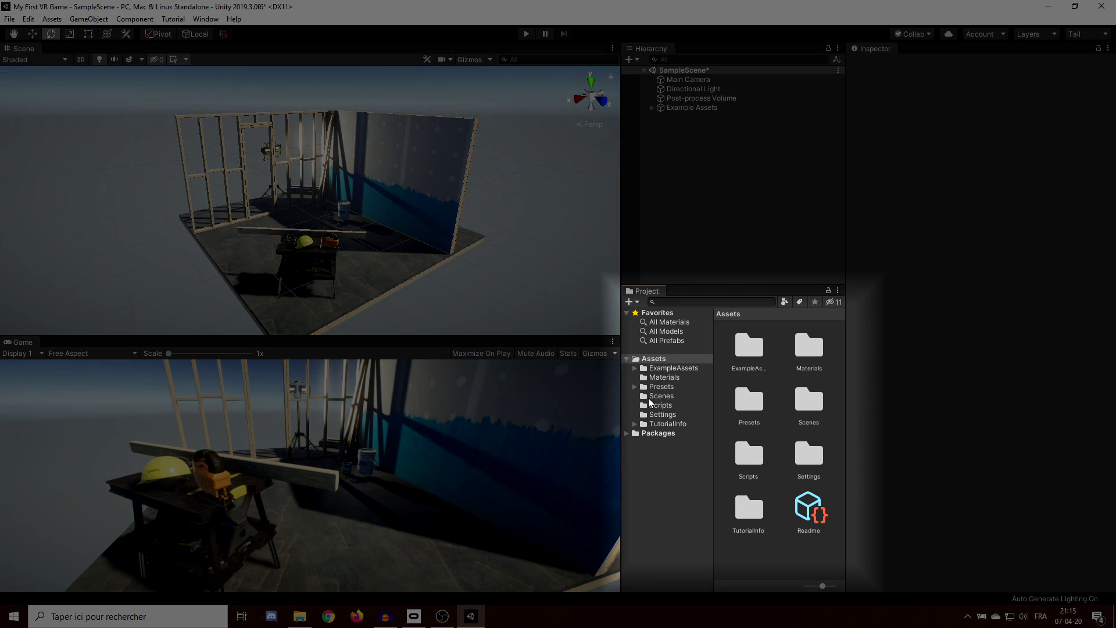
click(647, 396)
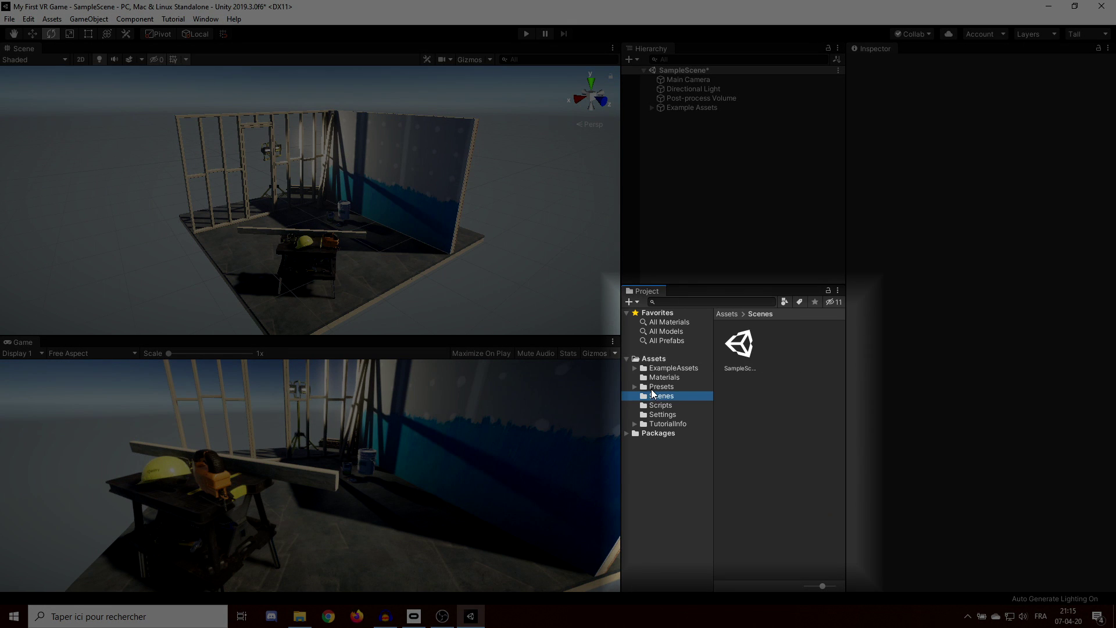
click(652, 386)
click(654, 377)
click(651, 368)
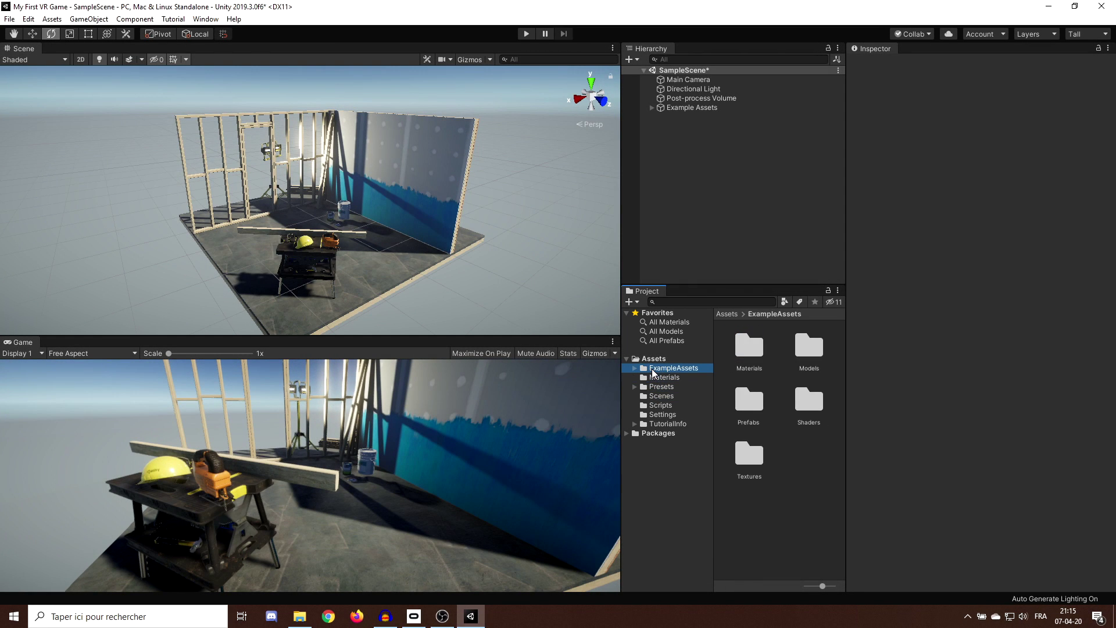
- Create a new scene named VR Bowling in the Scenes folder
click(661, 396)
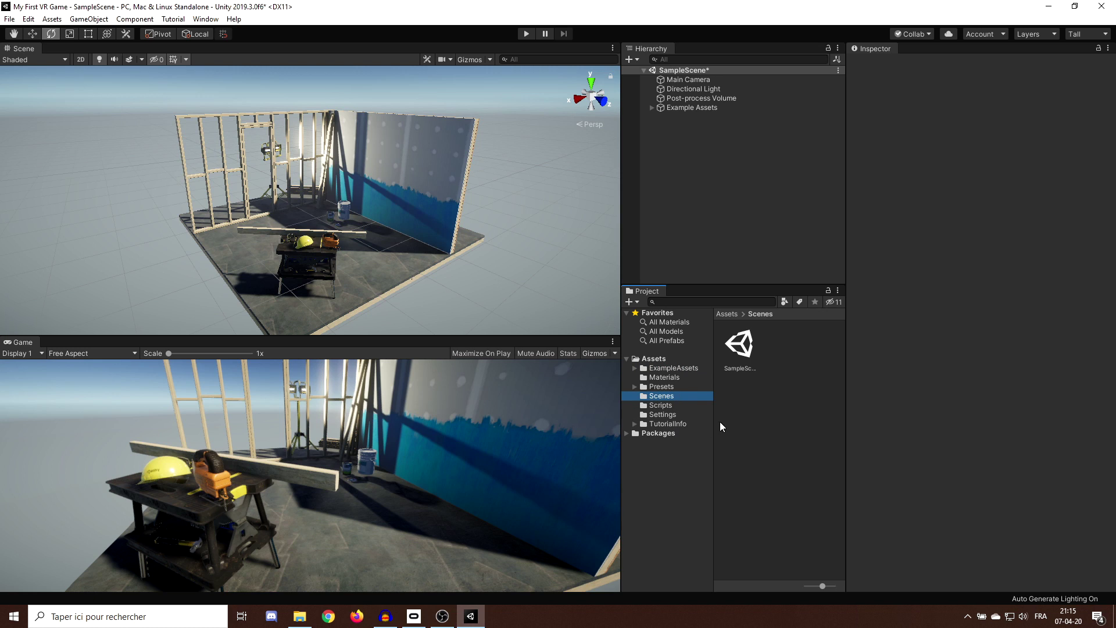
right_click(782, 358)
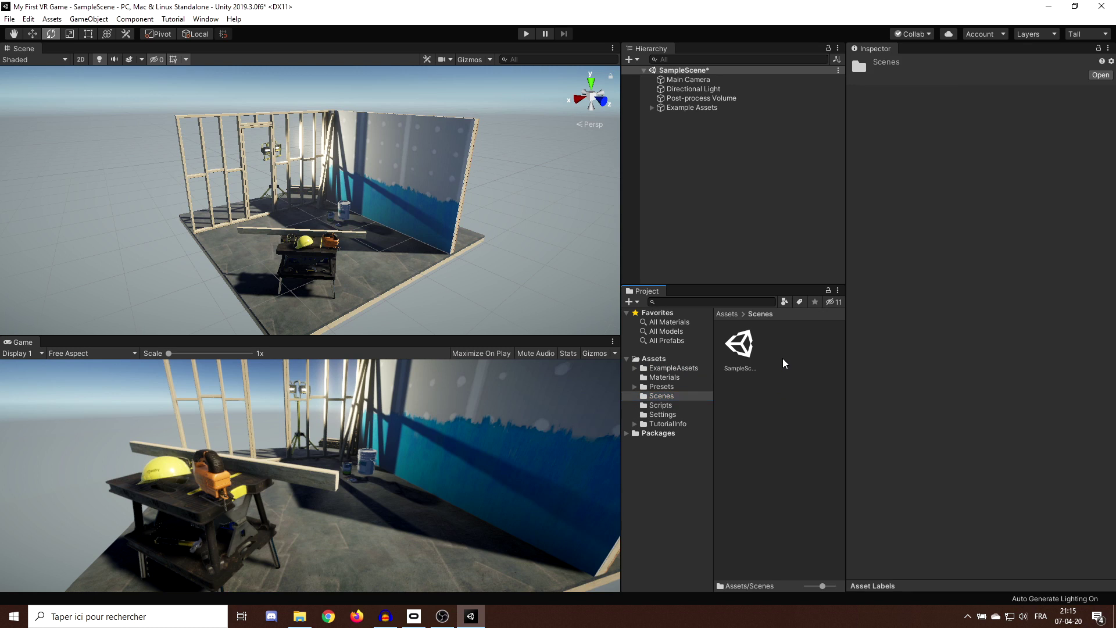
mouse_move(861, 71)
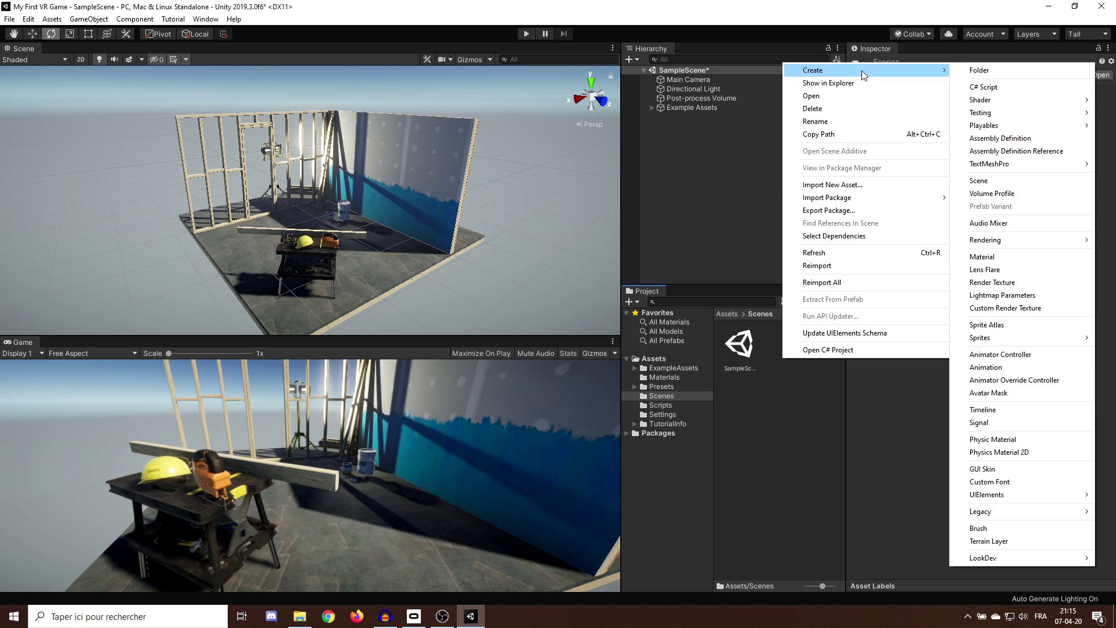
click(999, 181)
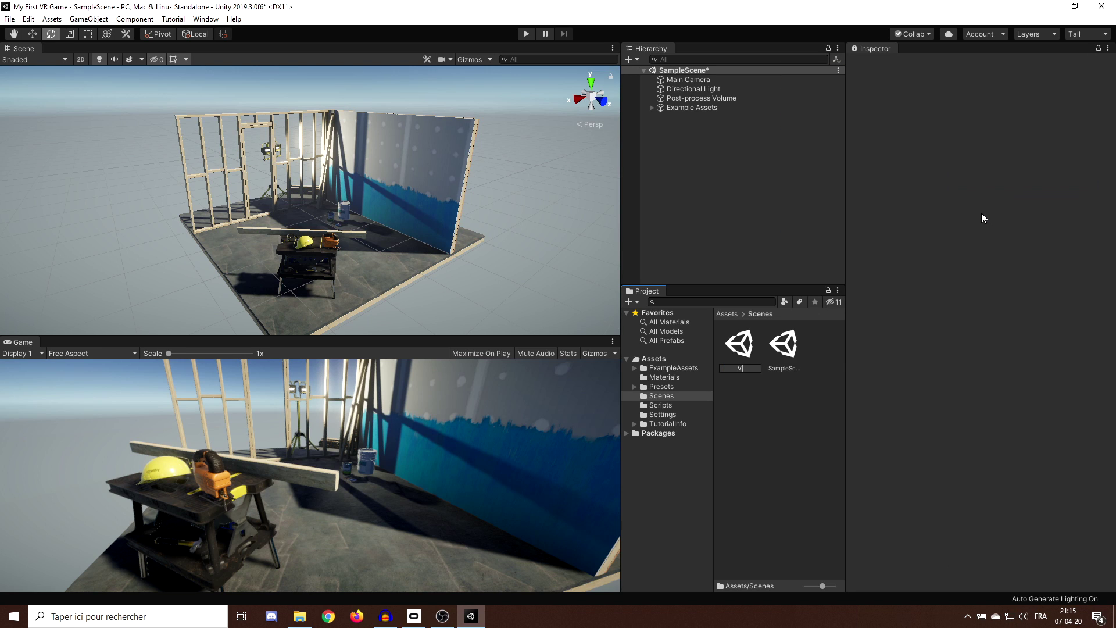
text(VR Bowling)
key(Return)
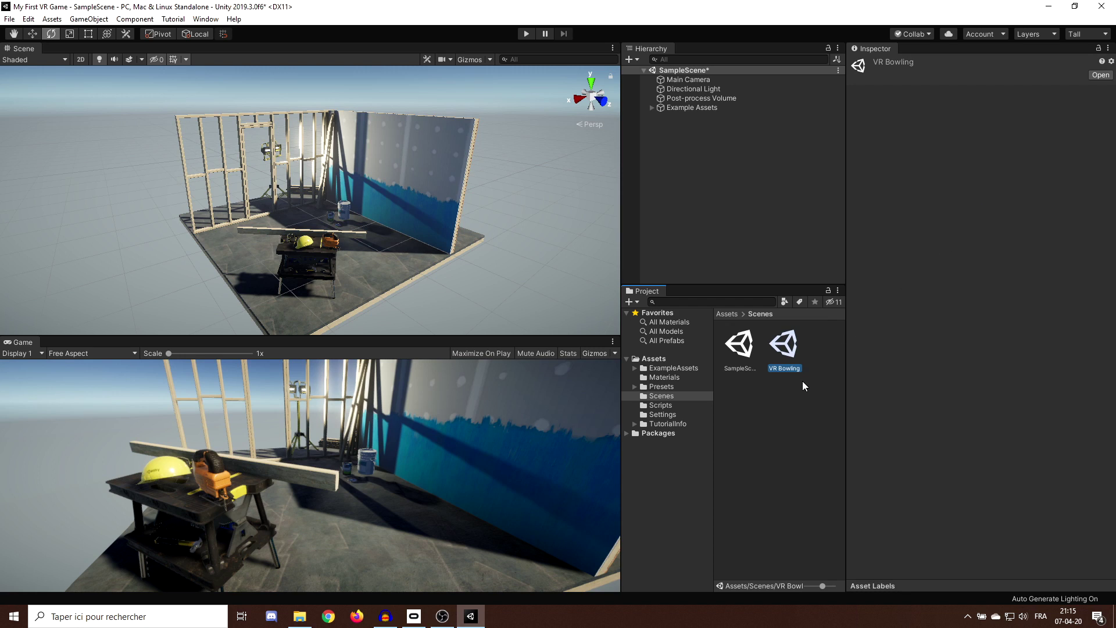
- Open the VR Bowling scene, saving the changes made in SampleScene
double_click(783, 348)
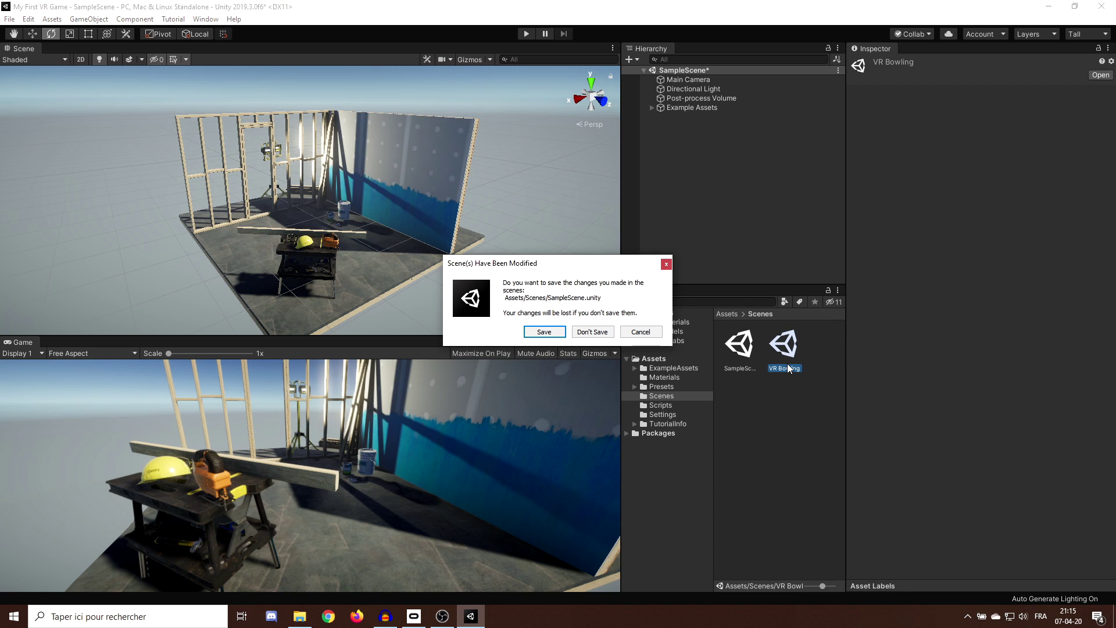
click(550, 332)
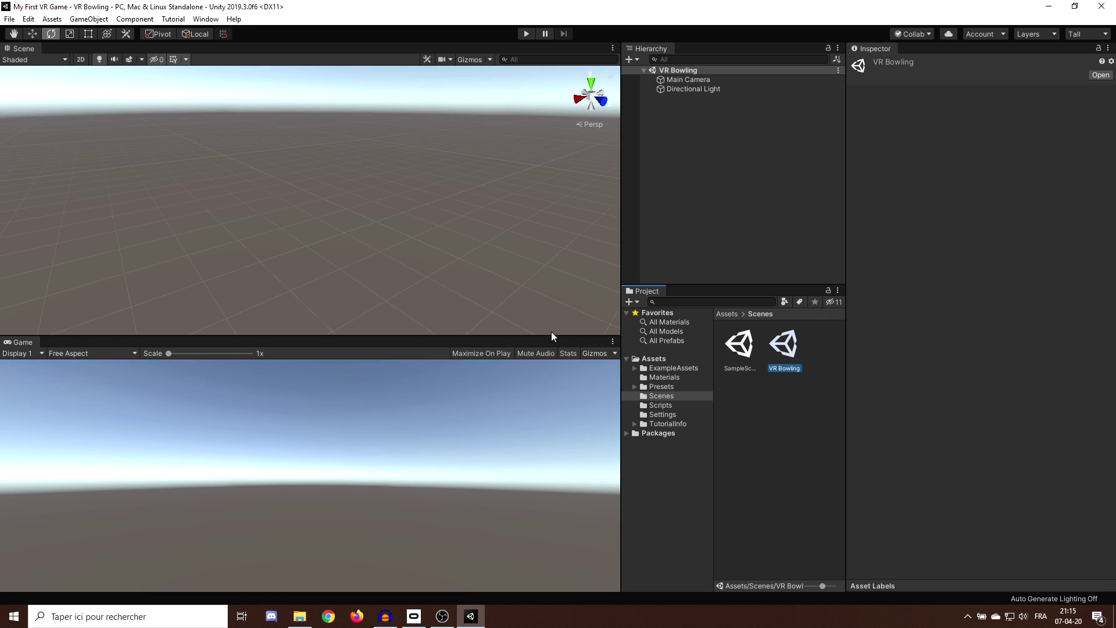
right_drag(486, 216, 318, 202)
- Open the Package Manager and show preview packages in its full package list
click(206, 18)
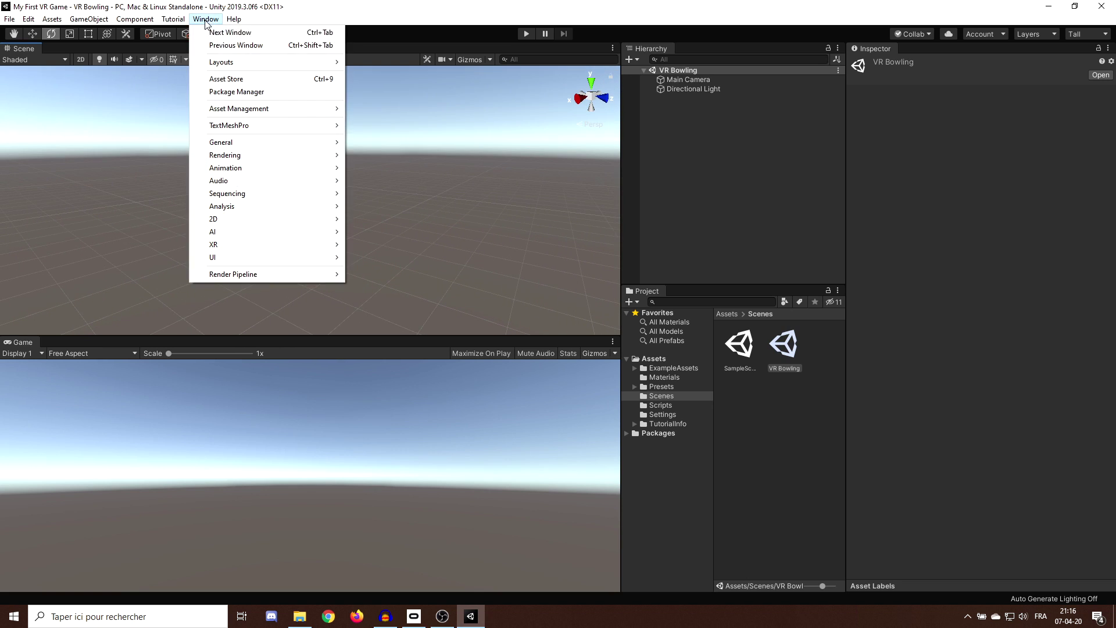
click(250, 93)
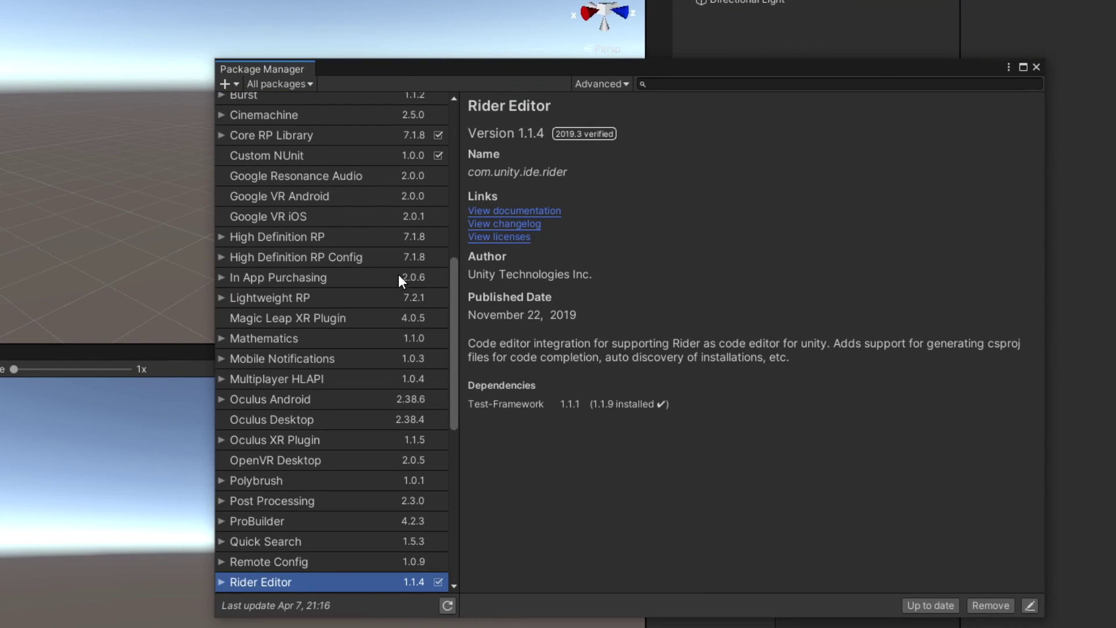
scroll(365, 398, down, 4)
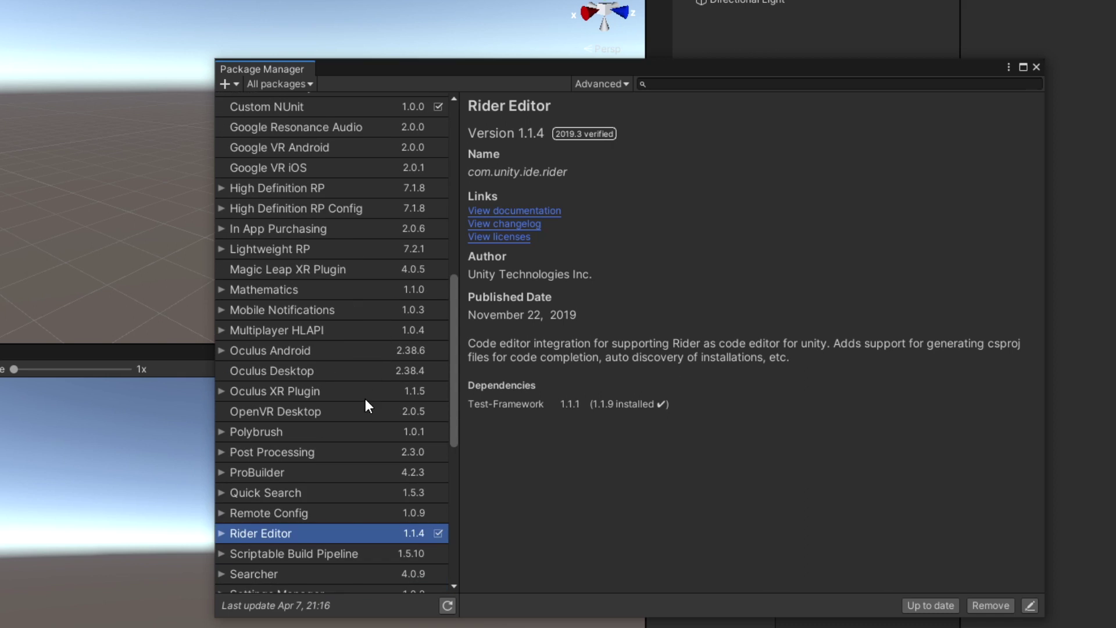
click(603, 86)
click(631, 137)
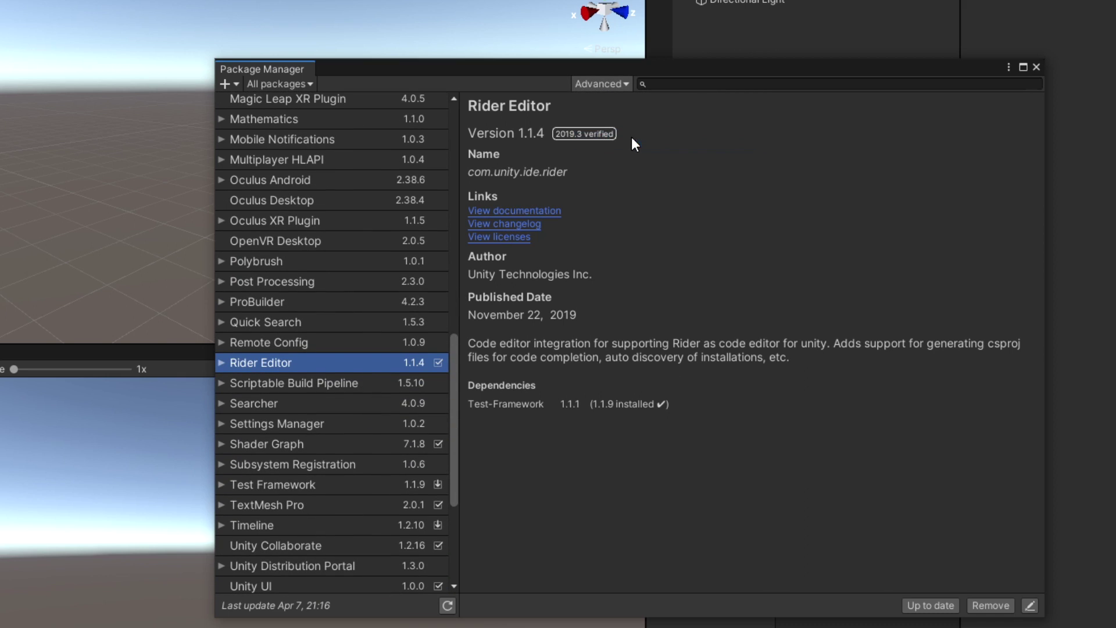
- Install the XR Interaction Toolkit preview 0.9.3 package and close the Package Manager
scroll(372, 308, down, 15)
click(279, 540)
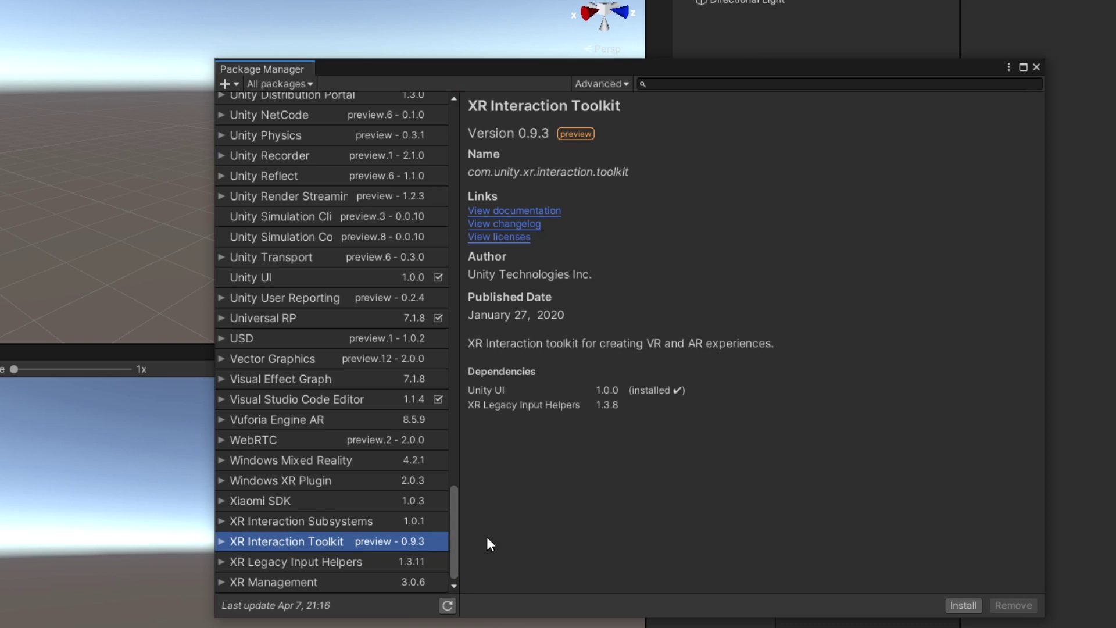
click(963, 605)
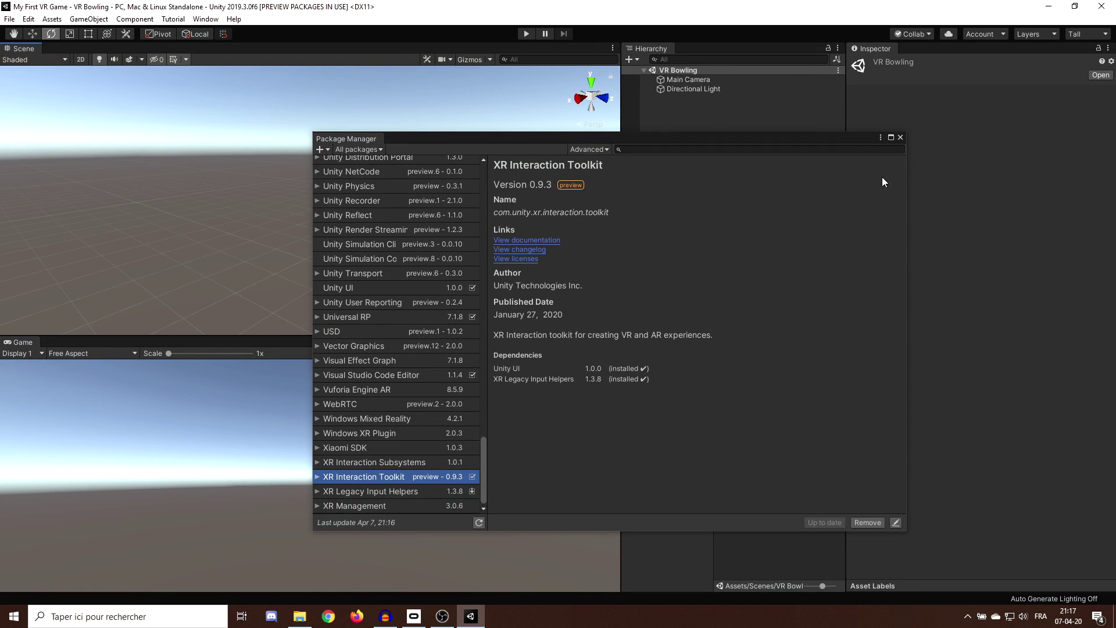
click(900, 138)
- Install XR Plugin Management from the Project Settings
right_drag(460, 236, 308, 236)
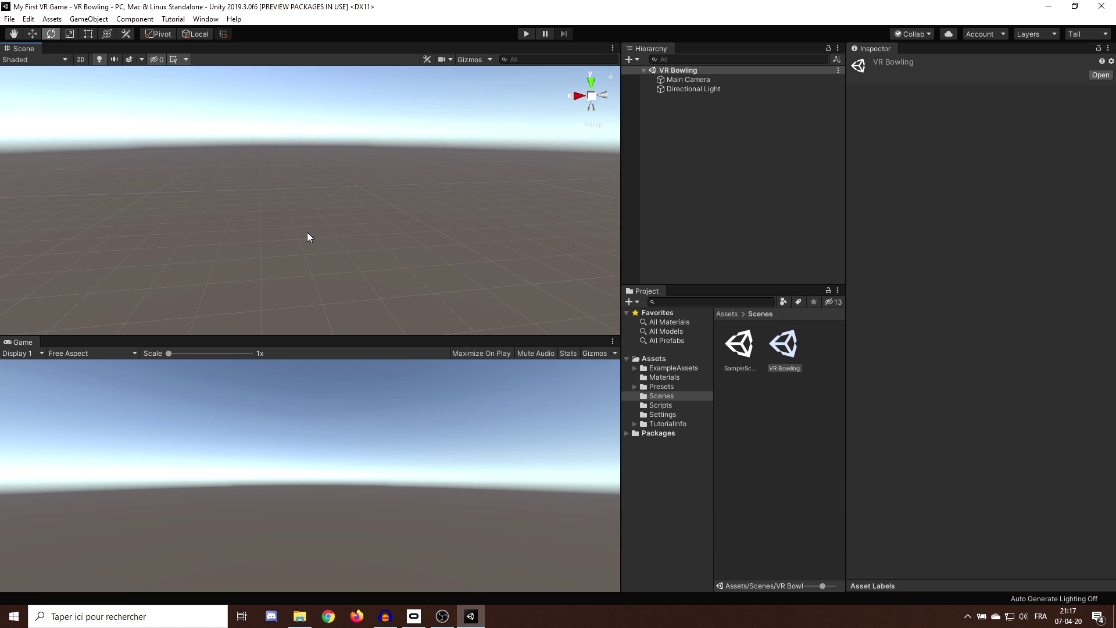
click(26, 19)
click(90, 347)
click(53, 163)
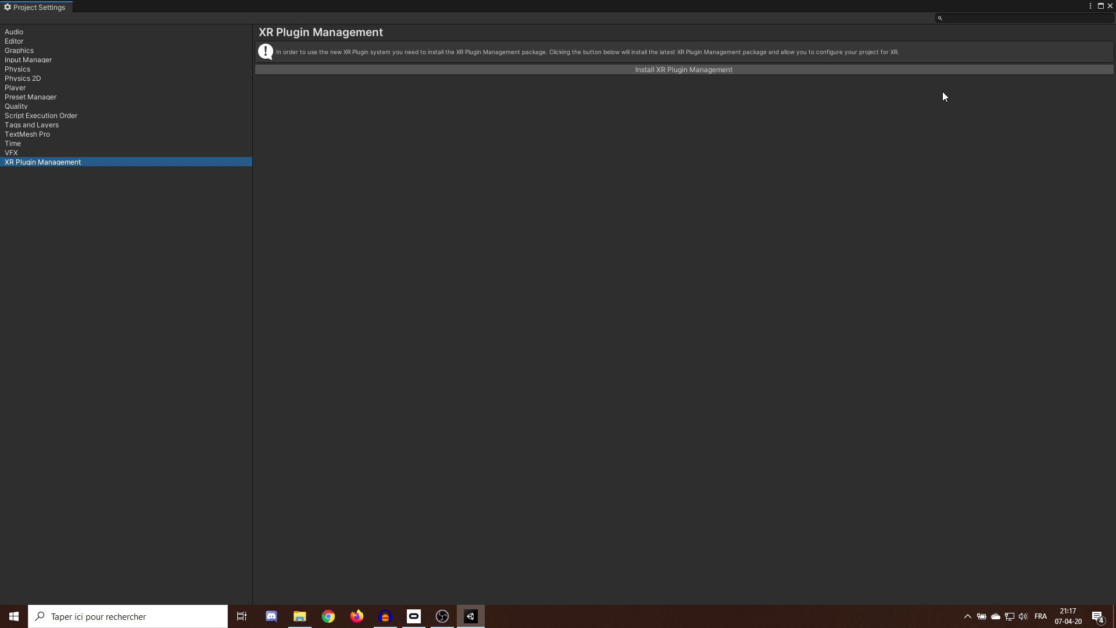
click(689, 68)
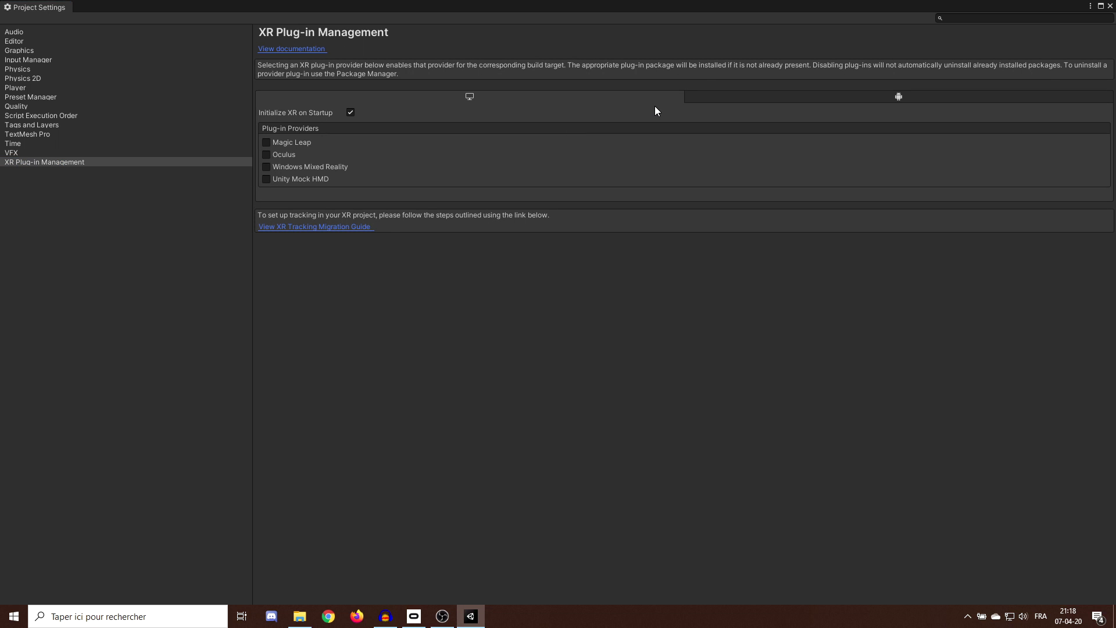
- Compare the desktop and Android XR plug-in providers, and enable Oculus and Windows Mixed Reality for desktop
click(721, 97)
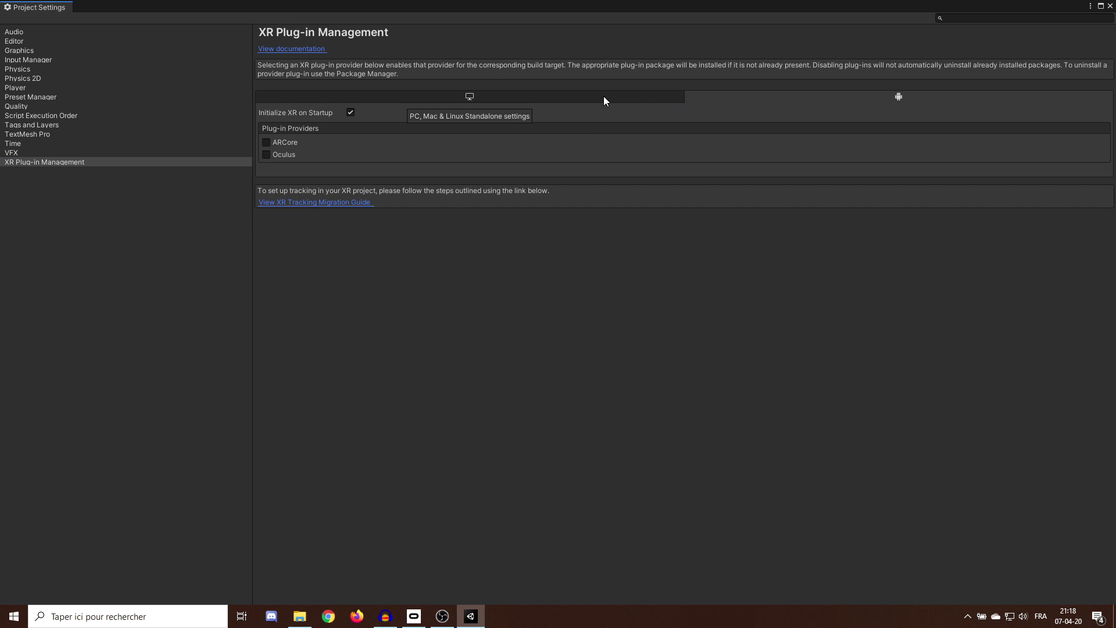
click(574, 97)
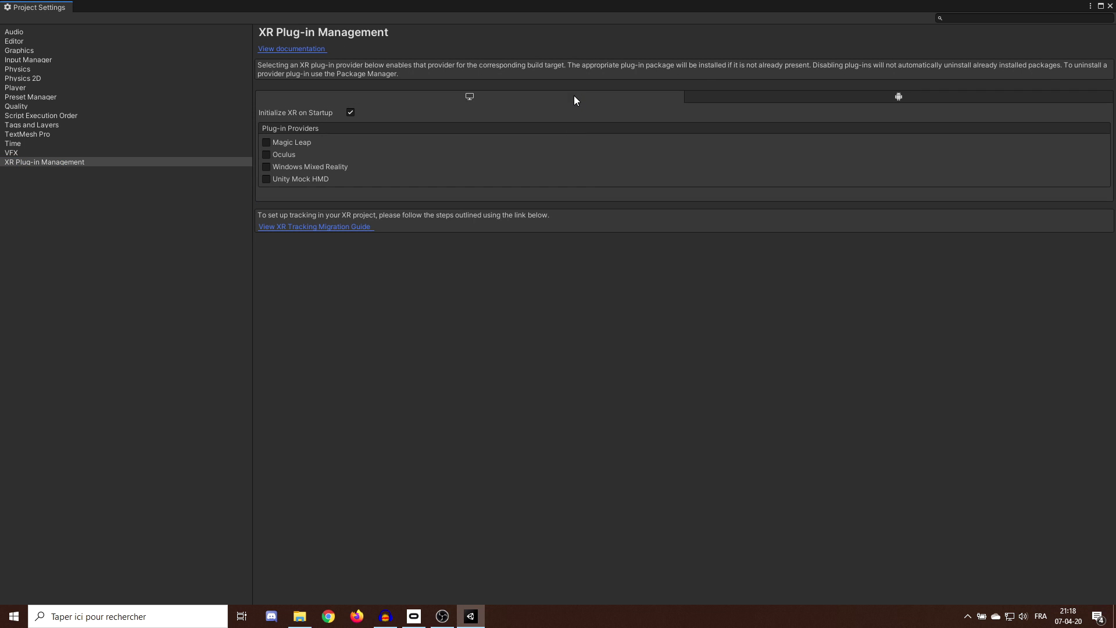
click(721, 107)
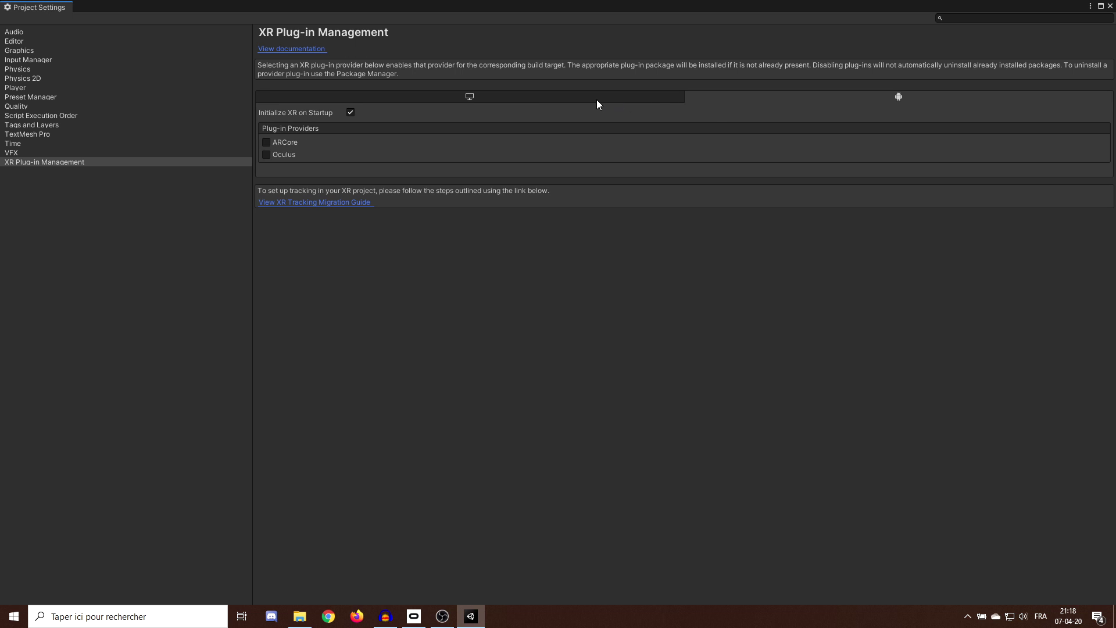
click(597, 100)
click(697, 97)
click(589, 94)
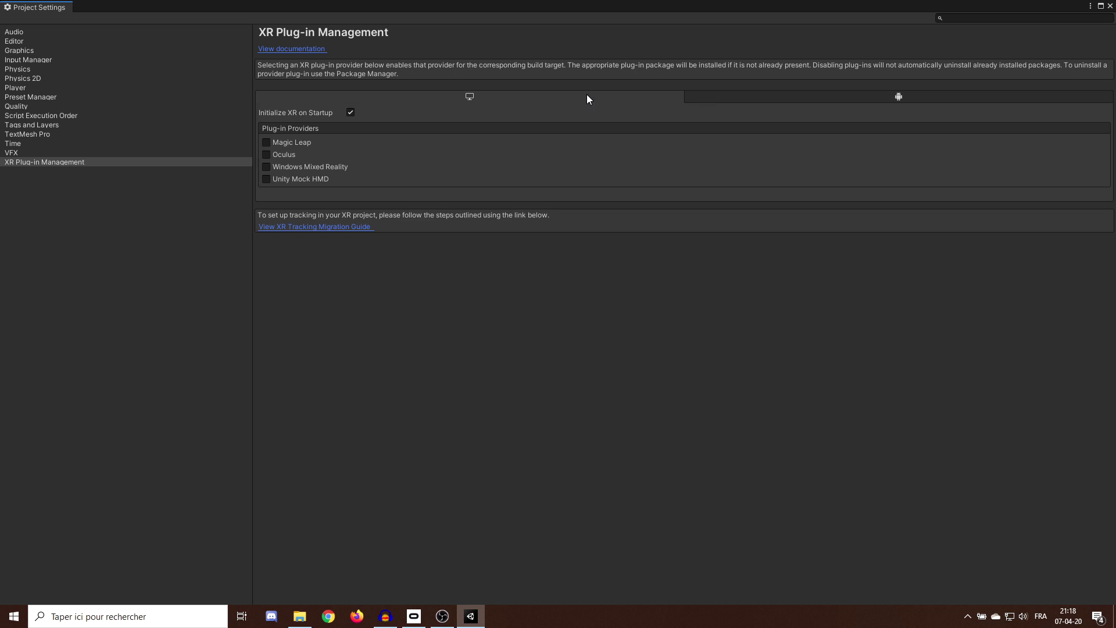
click(273, 153)
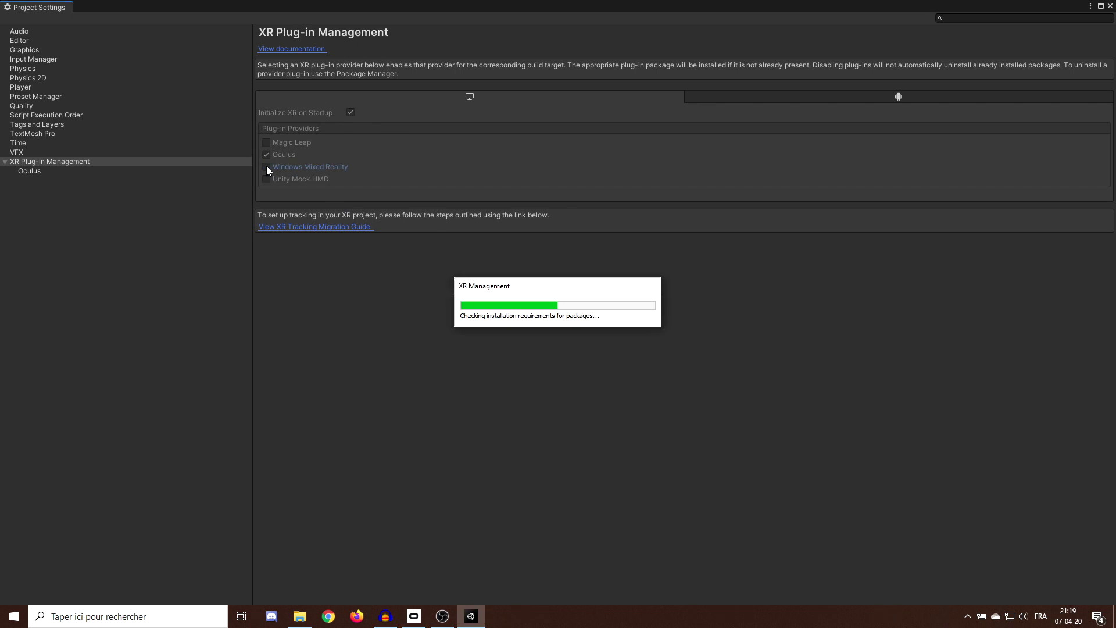
- Review the Android and desktop provider lists and read the web article's passage on Valve's OpenVR Unity XR plugin
click(754, 96)
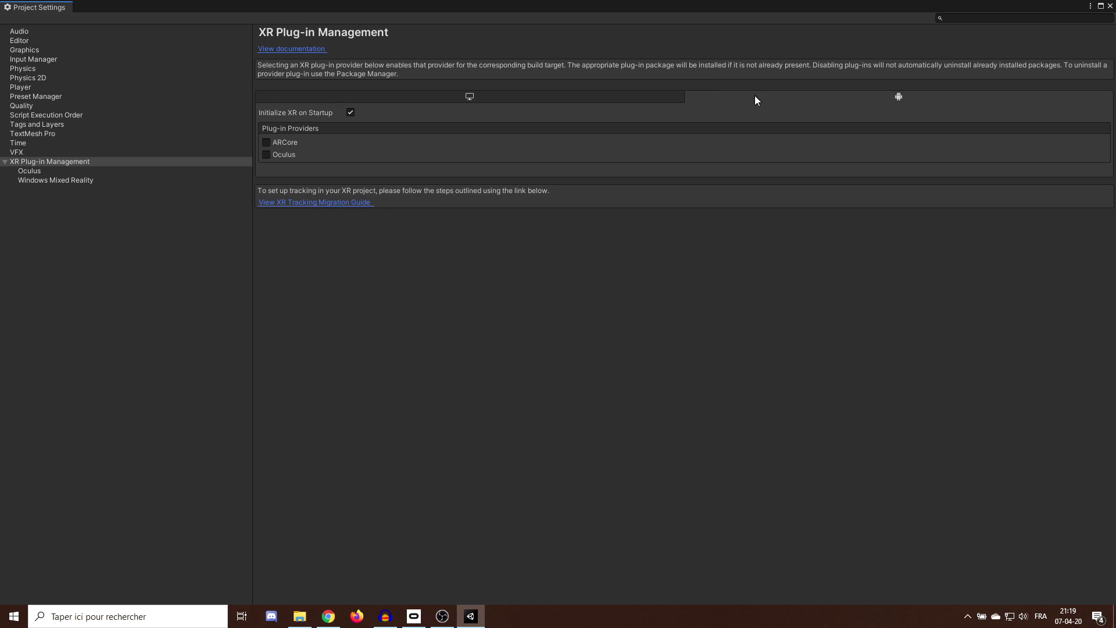
click(586, 98)
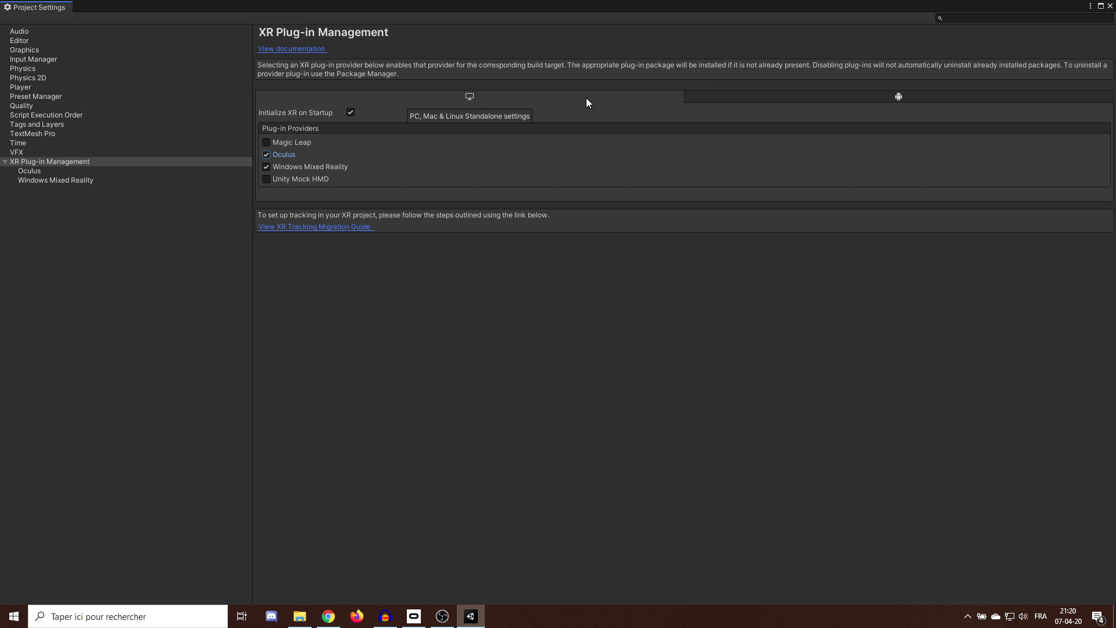
click(709, 99)
click(633, 96)
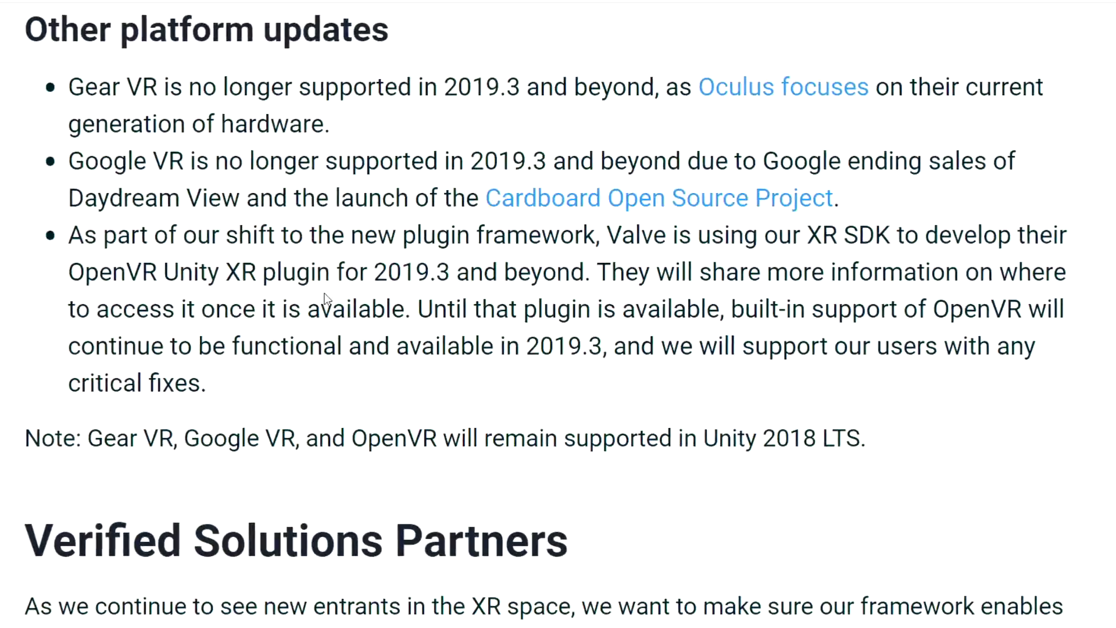
drag(607, 233, 584, 272)
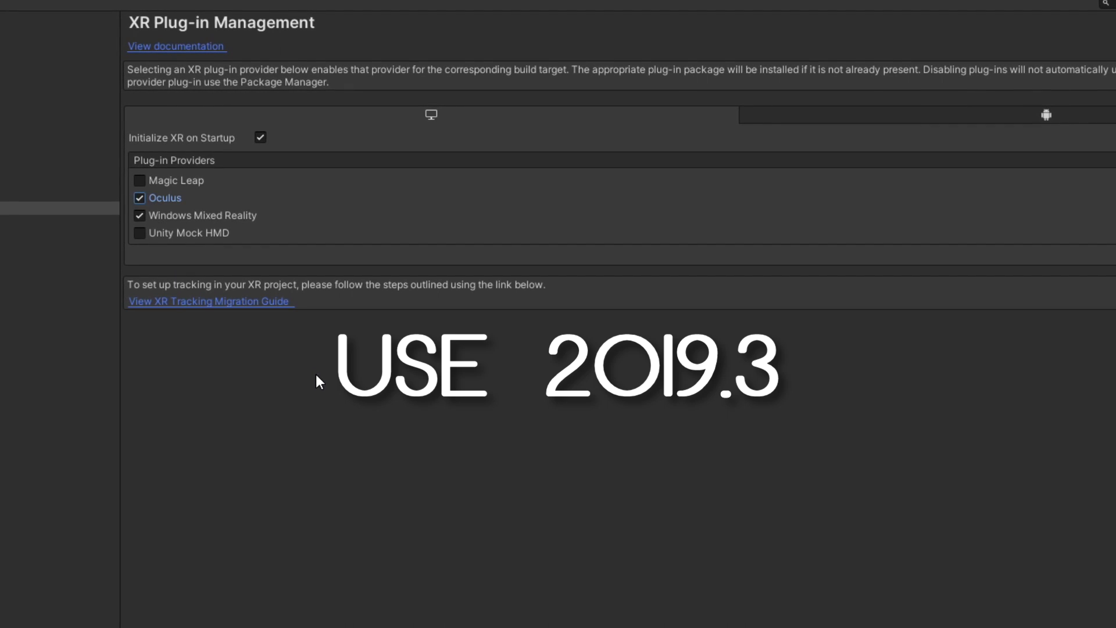
- Disable the Windows Mixed Reality and Oculus providers for desktop and turn off Initialize XR on Startup
click(138, 214)
click(140, 199)
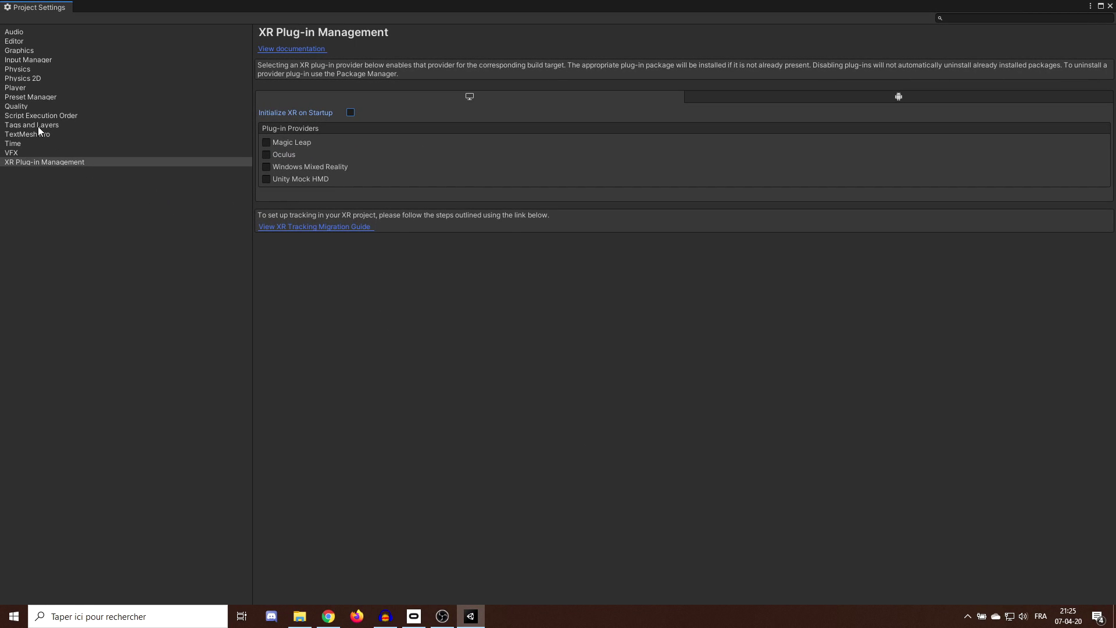
- Enable the deprecated Virtual Reality Supported option in the desktop Player settings
click(14, 88)
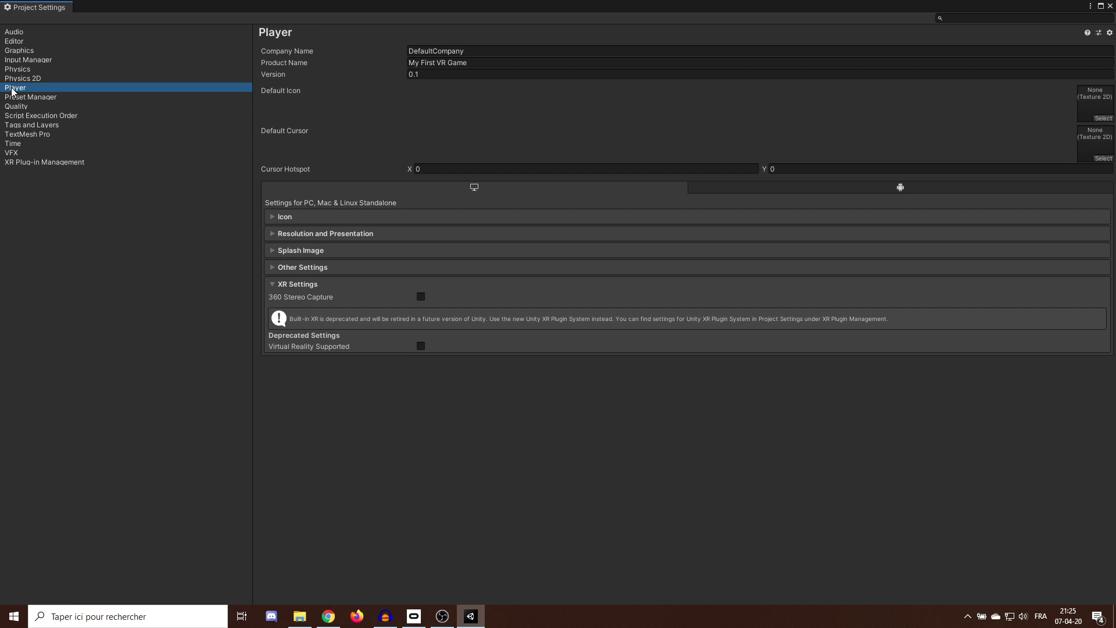
click(750, 192)
click(588, 186)
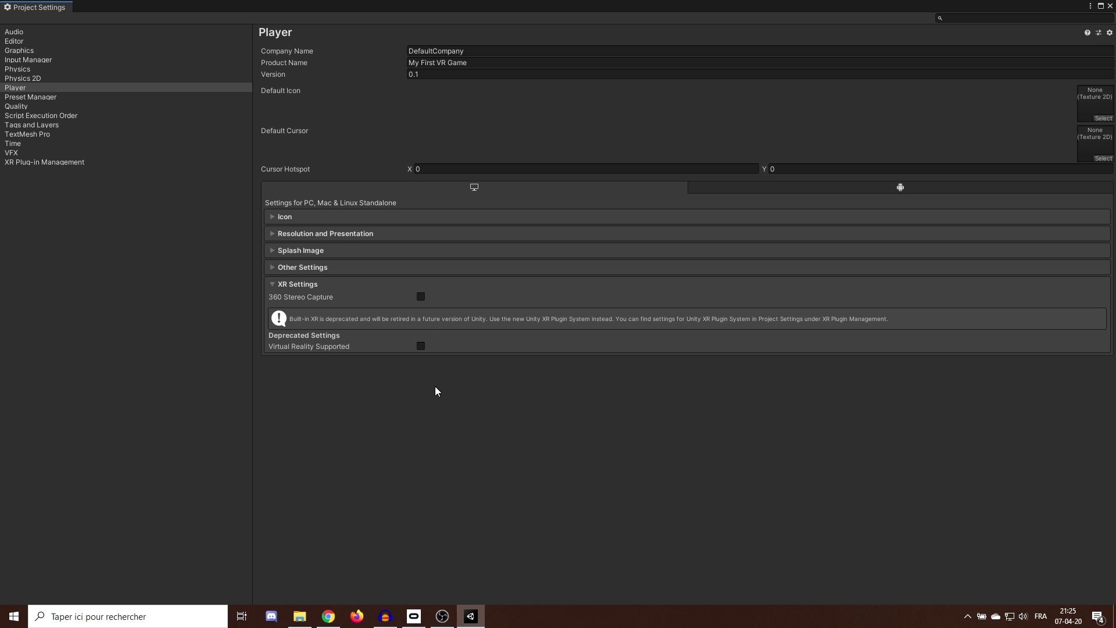
click(421, 347)
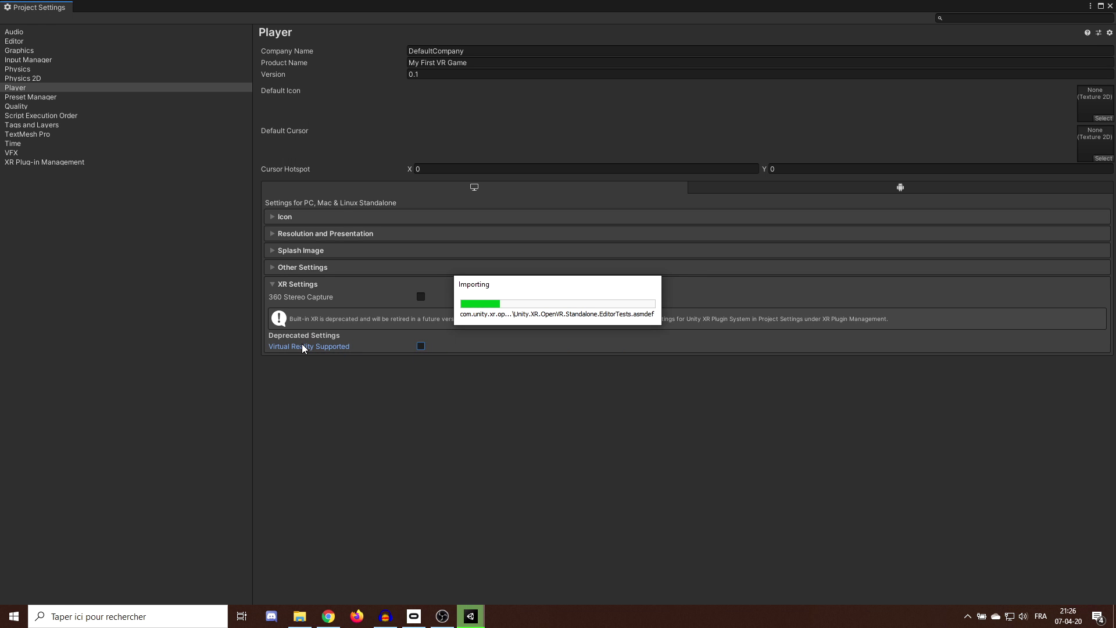
click(584, 365)
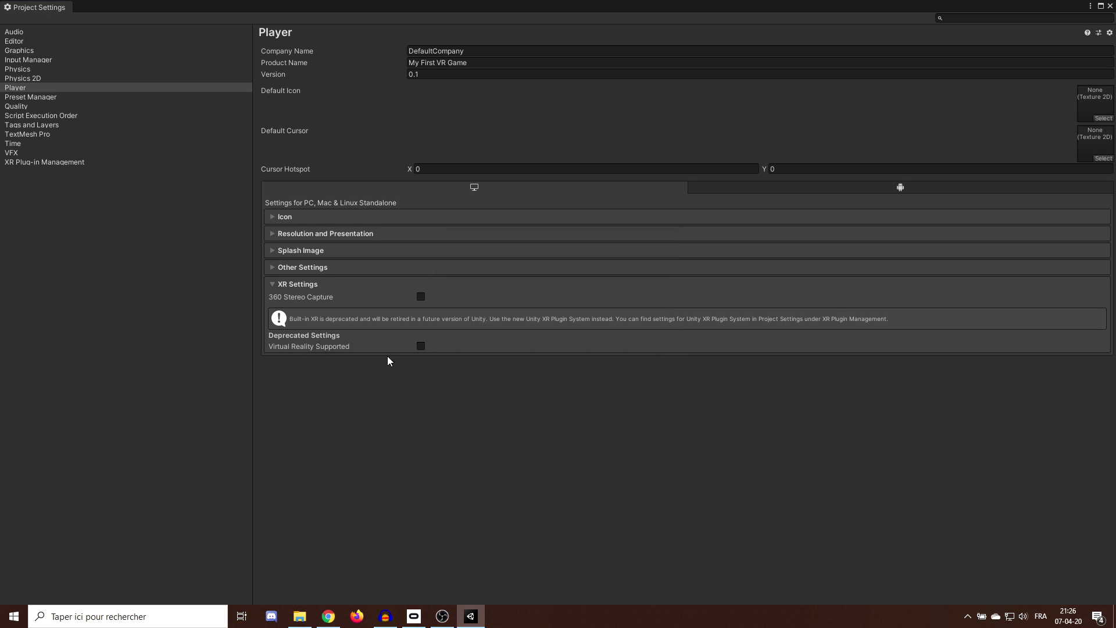
click(421, 347)
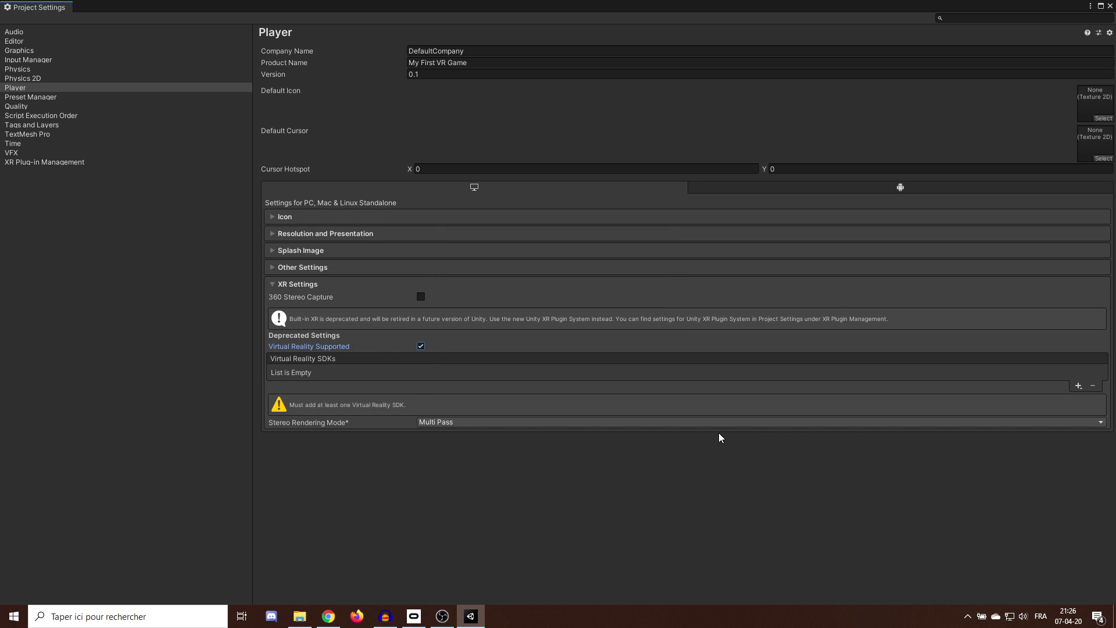
- Add Oculus and OpenVR to the desktop list of Virtual Reality SDKs
click(1079, 385)
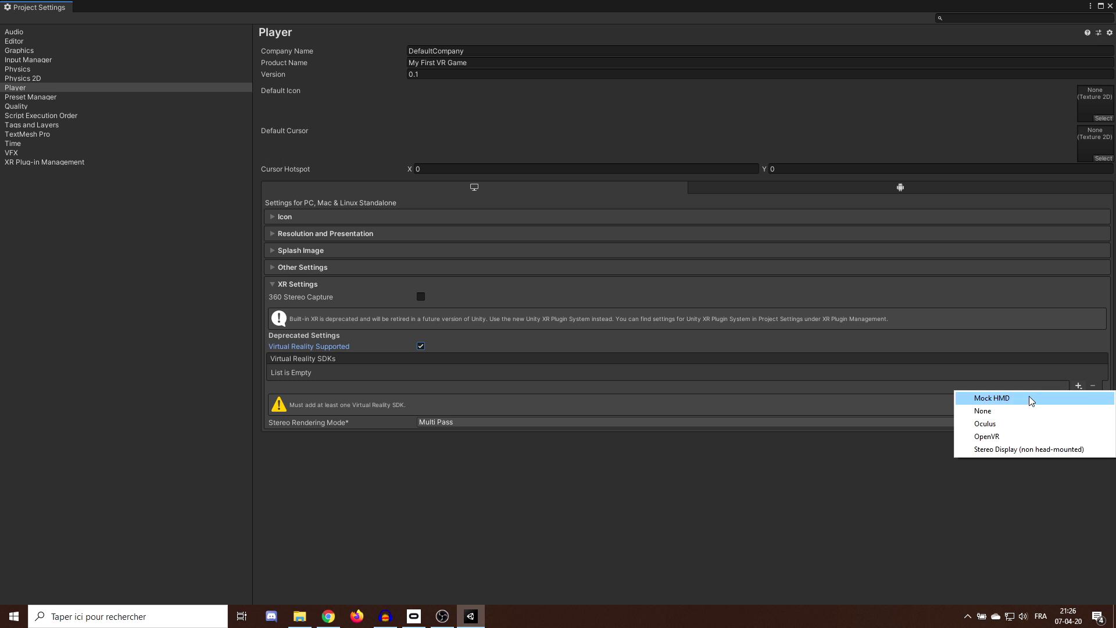
click(999, 423)
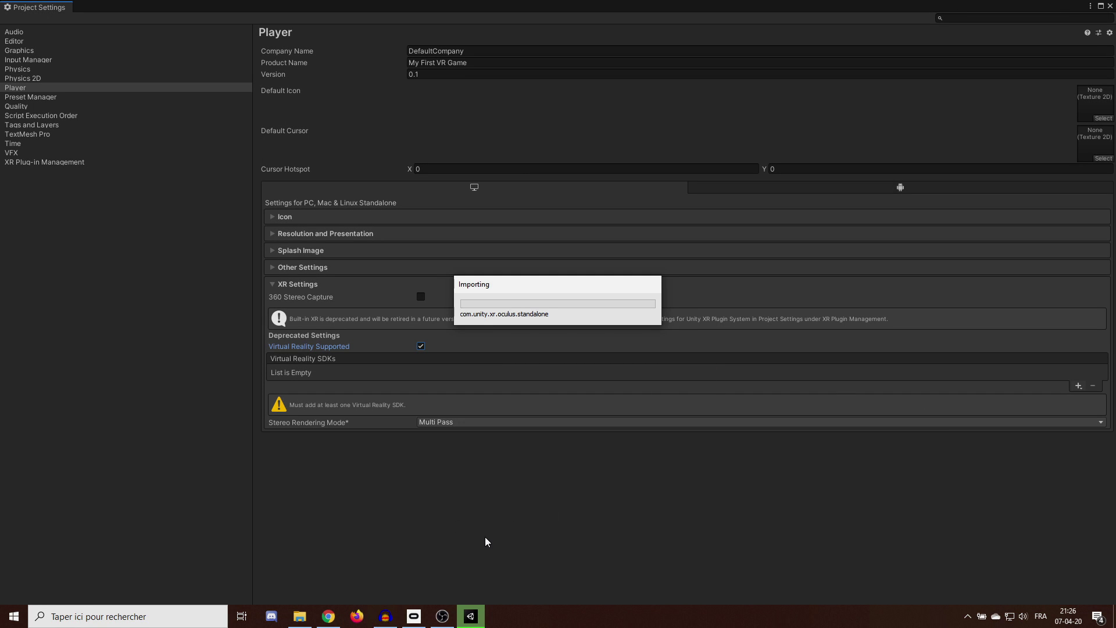
click(1078, 411)
click(989, 462)
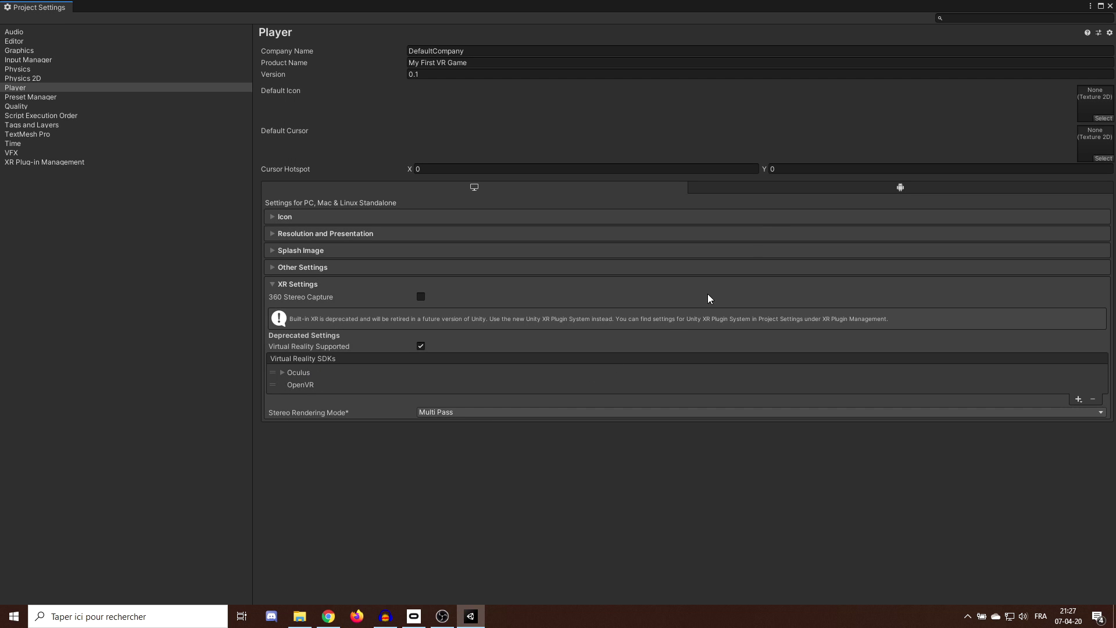
- Enable Virtual Reality Supported in the Android Player settings and add an SDK to its Virtual Reality SDKs list
click(784, 190)
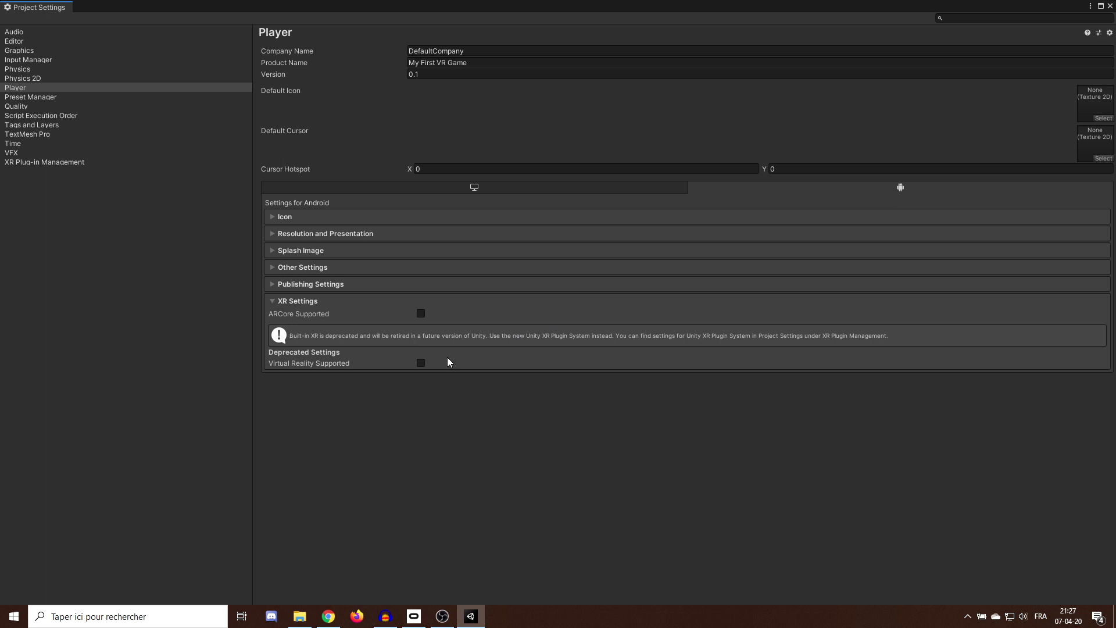
click(421, 363)
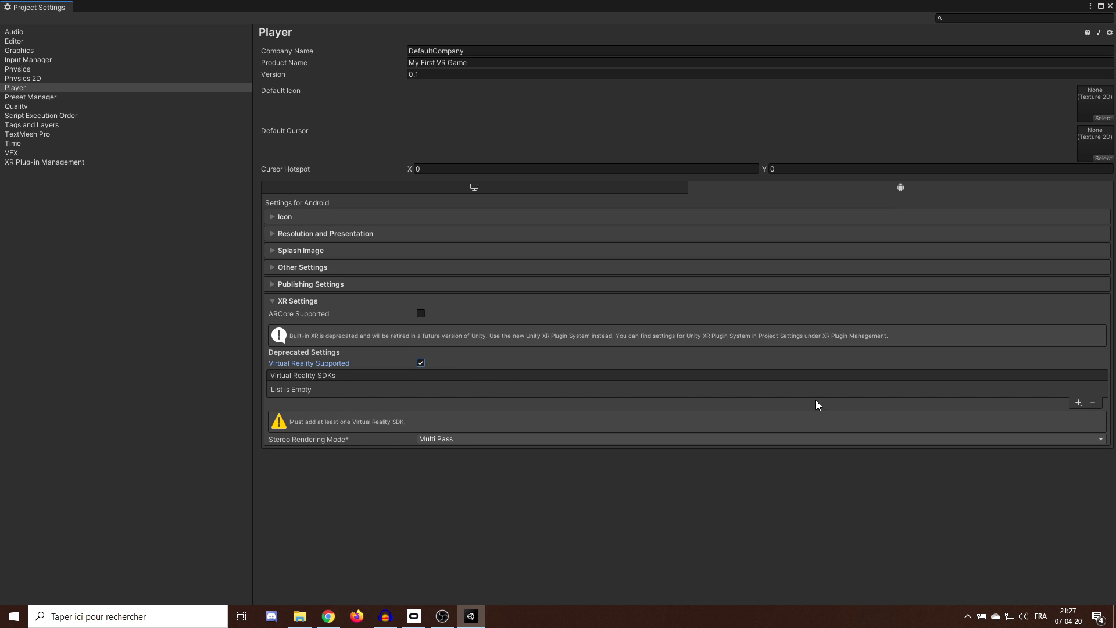
click(1078, 402)
click(1052, 466)
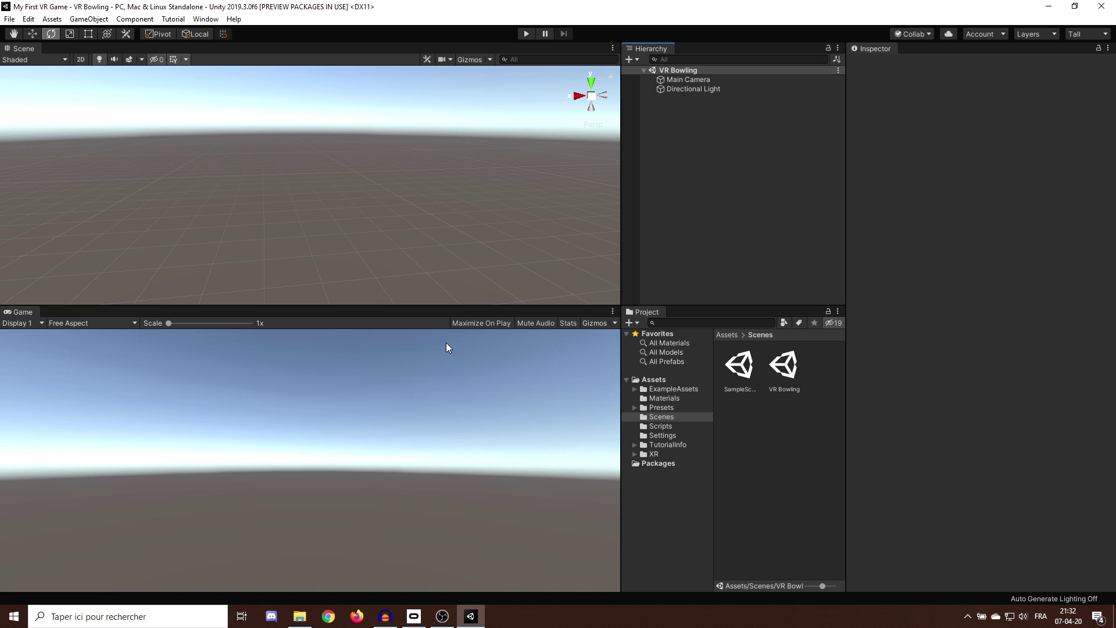
- Add a 3D plane to the VR Bowling scene and set its position to 0, 0, 0
right_click(662, 130)
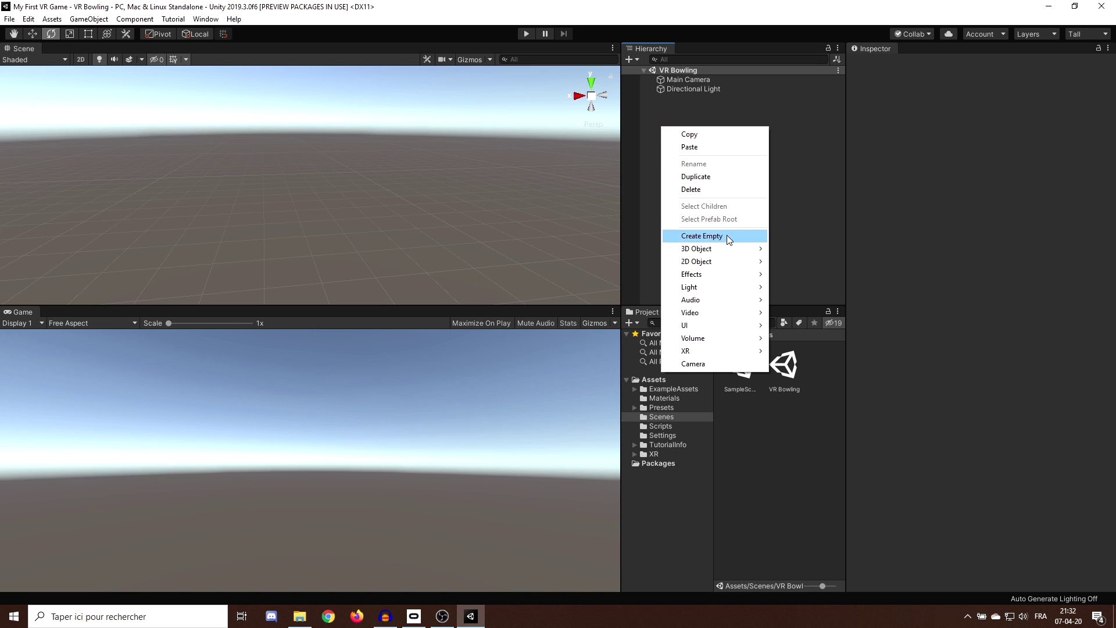
mouse_move(730, 251)
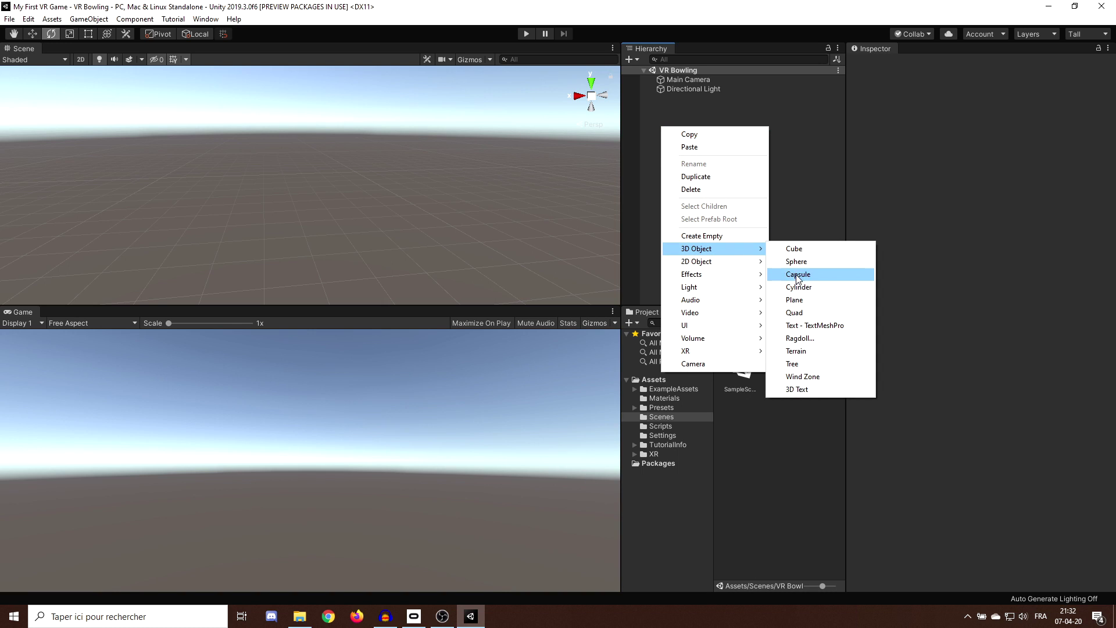
click(808, 300)
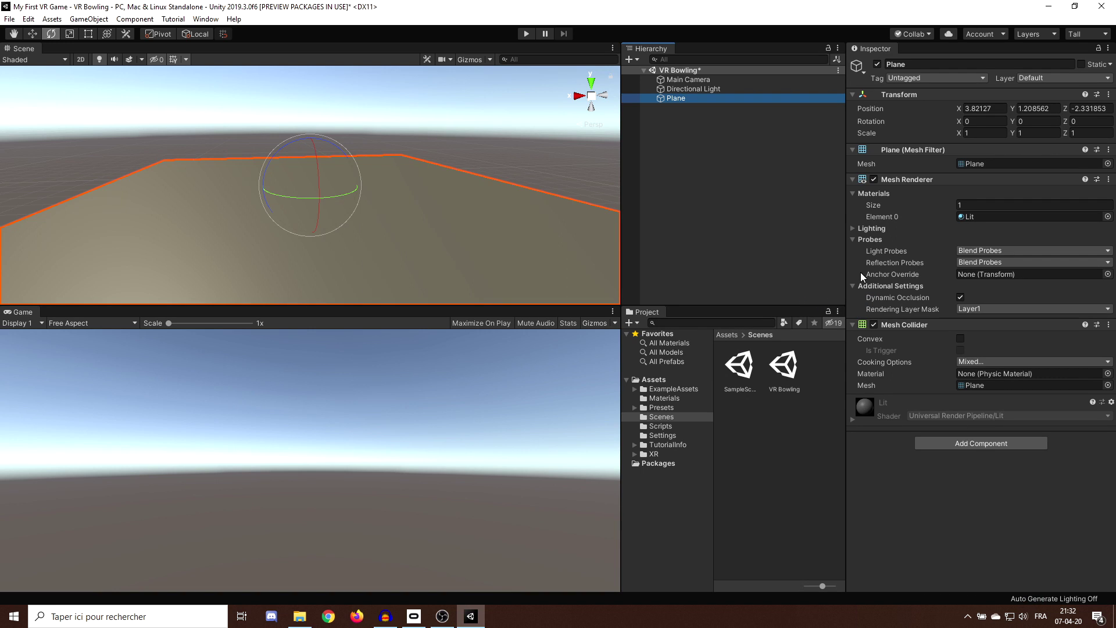
right_drag(541, 215, 547, 244)
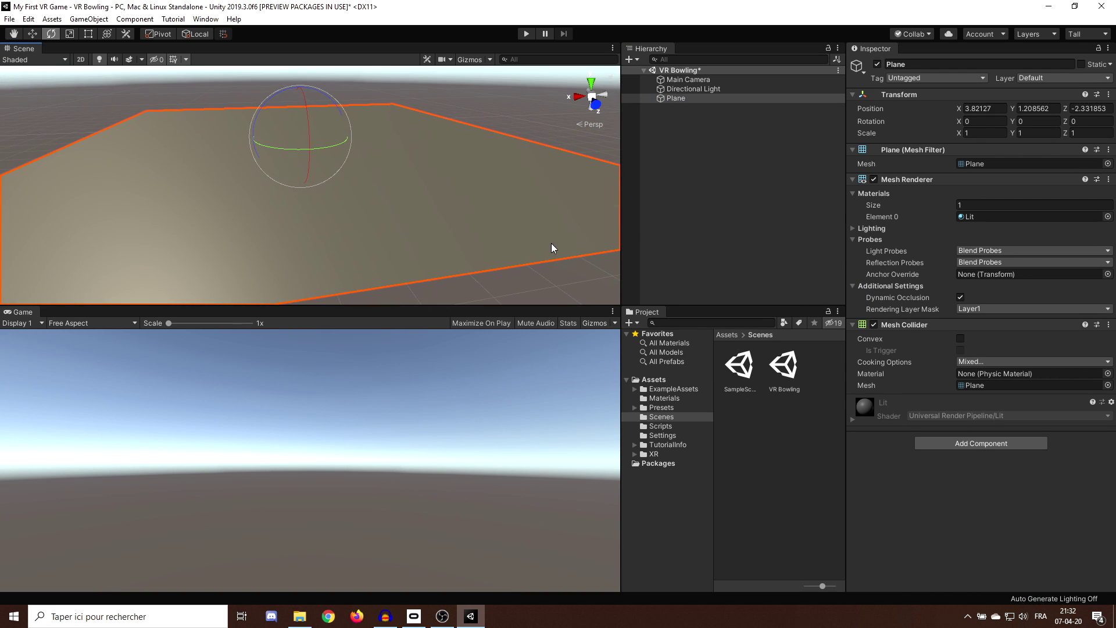
click(974, 109)
text(0)
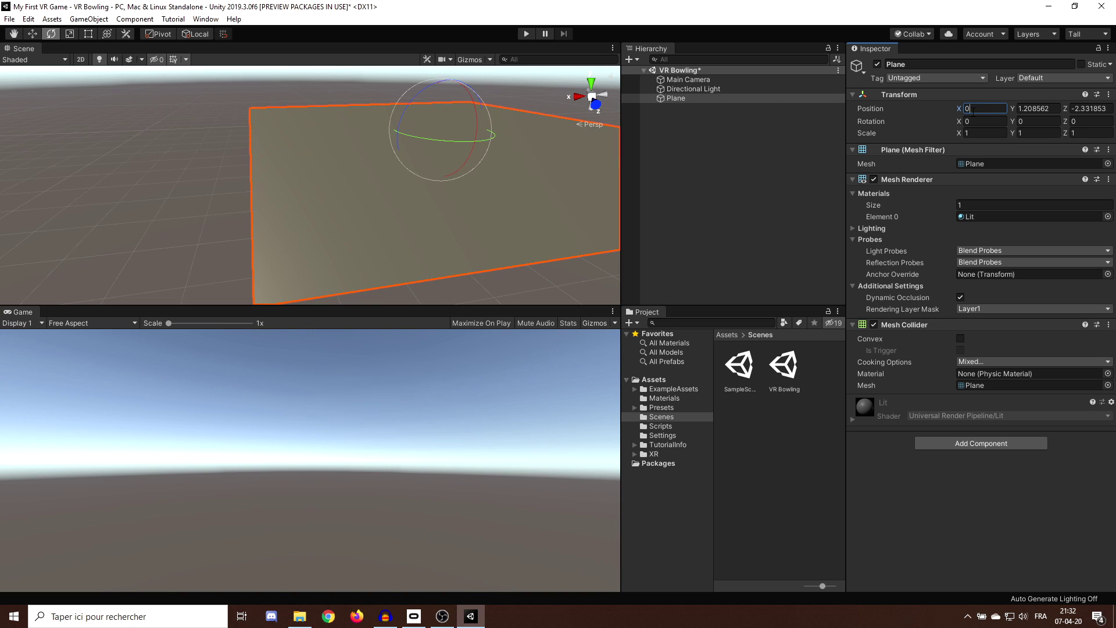
key(Tab)
text(0)
key(Tab)
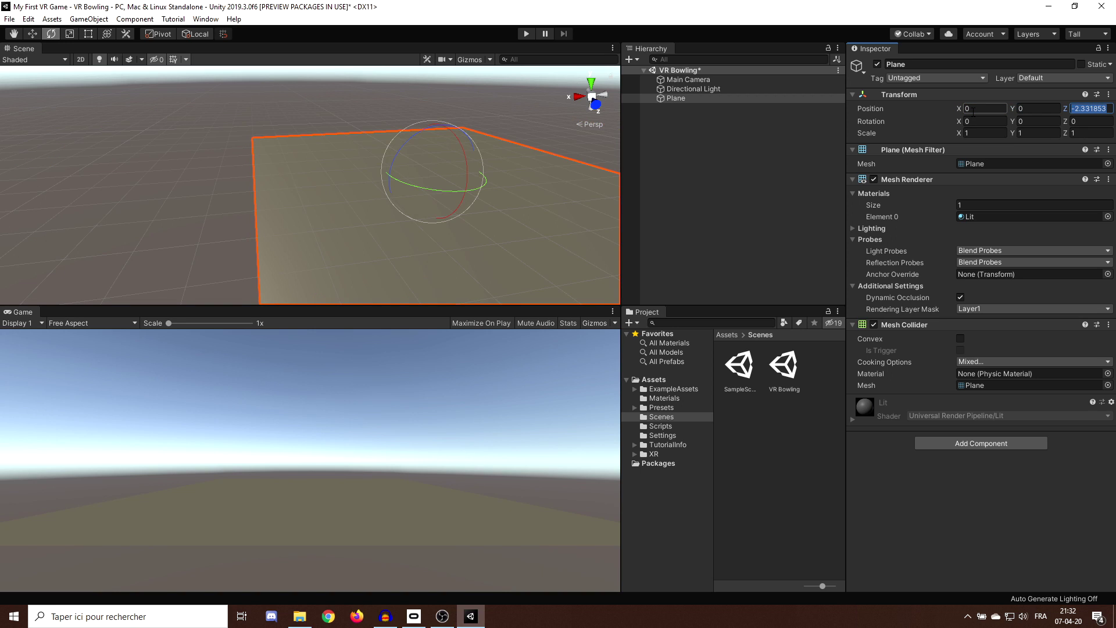
text(0)
- Scale the plane up uniformly to about 4.45 on all three axes
right_drag(271, 138, 388, 141)
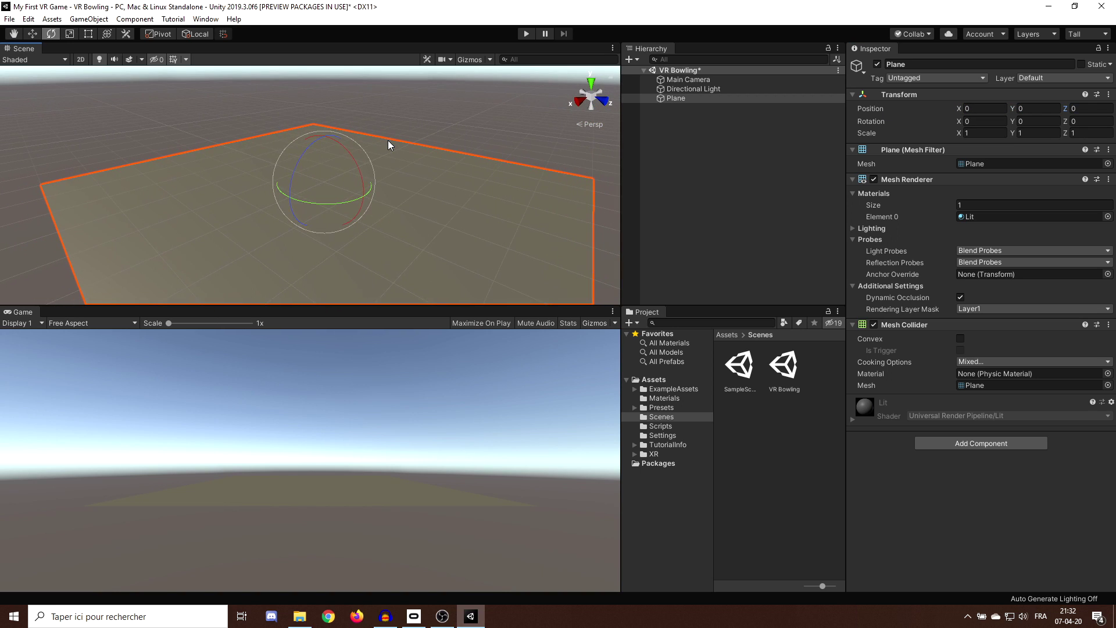
key(r)
scroll(357, 149, down, 2)
drag(322, 182, 499, 97)
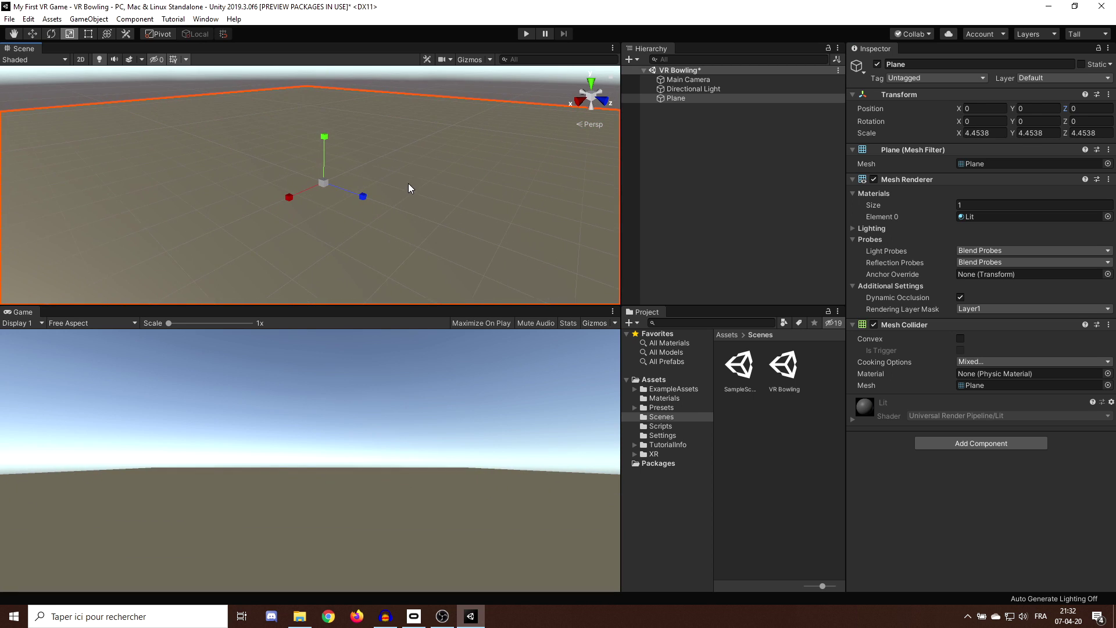
right_drag(405, 174, 532, 244)
- Create a new material named Black in the Assets folder
click(651, 379)
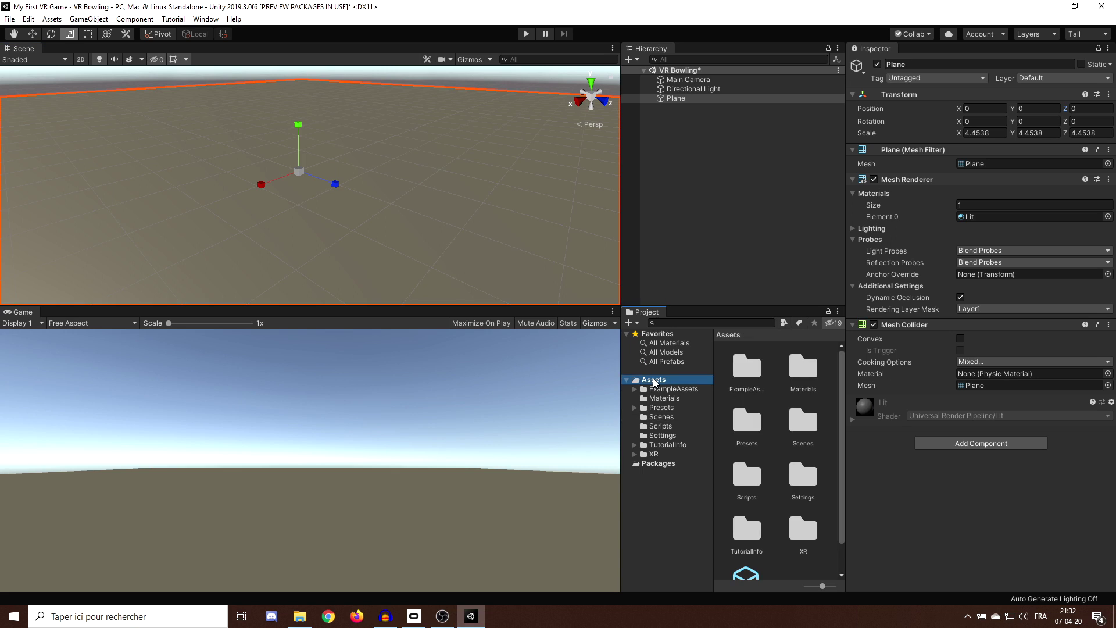
right_click(654, 381)
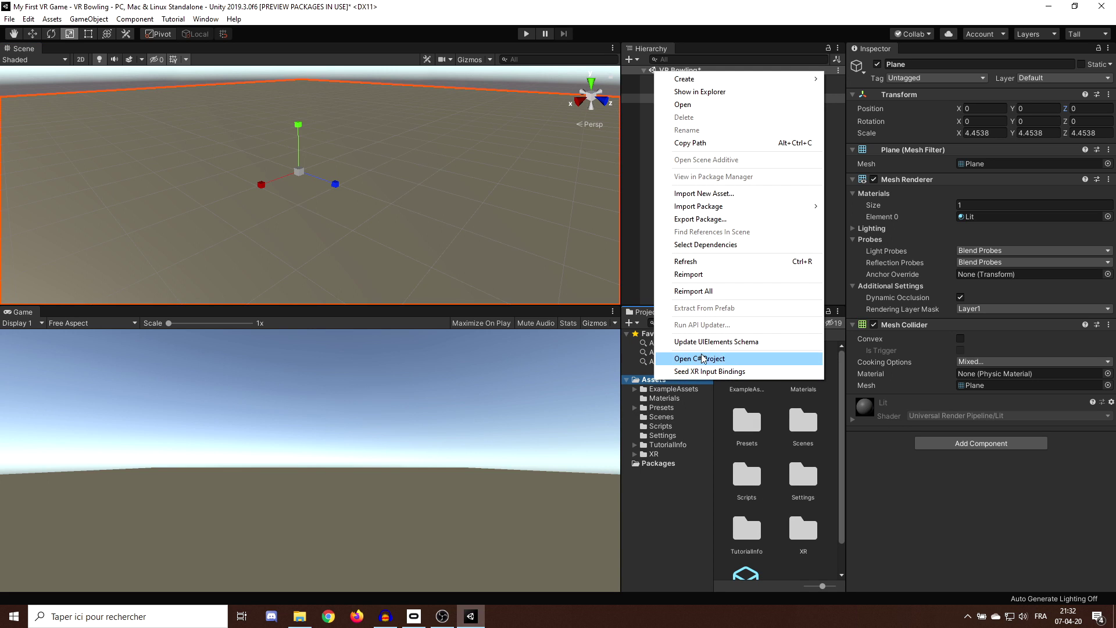
mouse_move(709, 78)
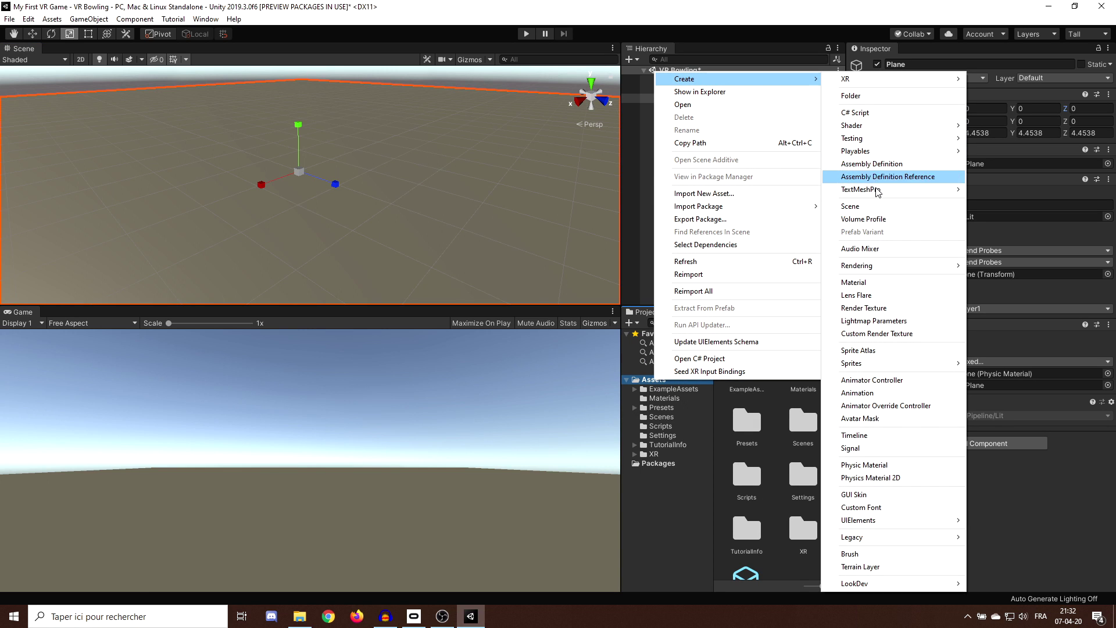
click(864, 282)
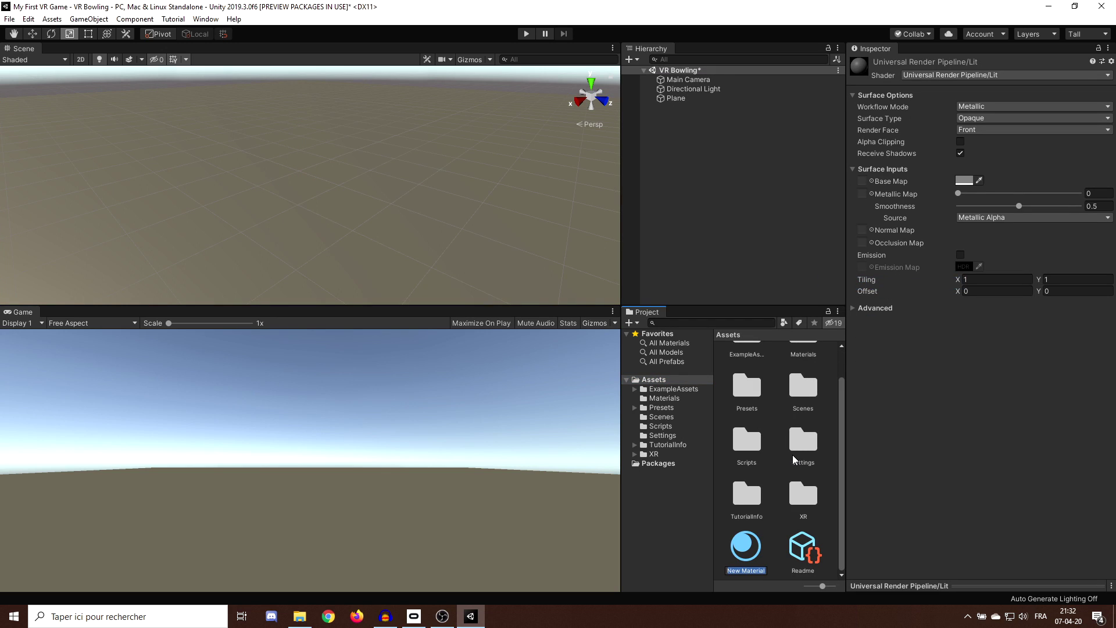
text(Black)
key(Return)
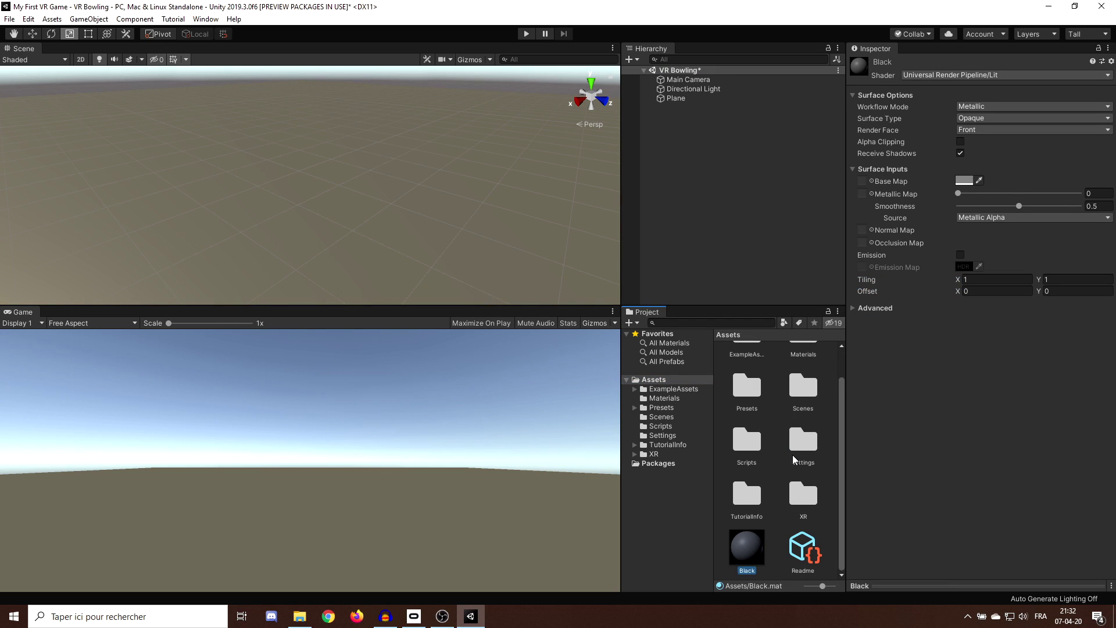
- Set the Black material's Base Map color to 000000 and apply the material to the plane
click(975, 181)
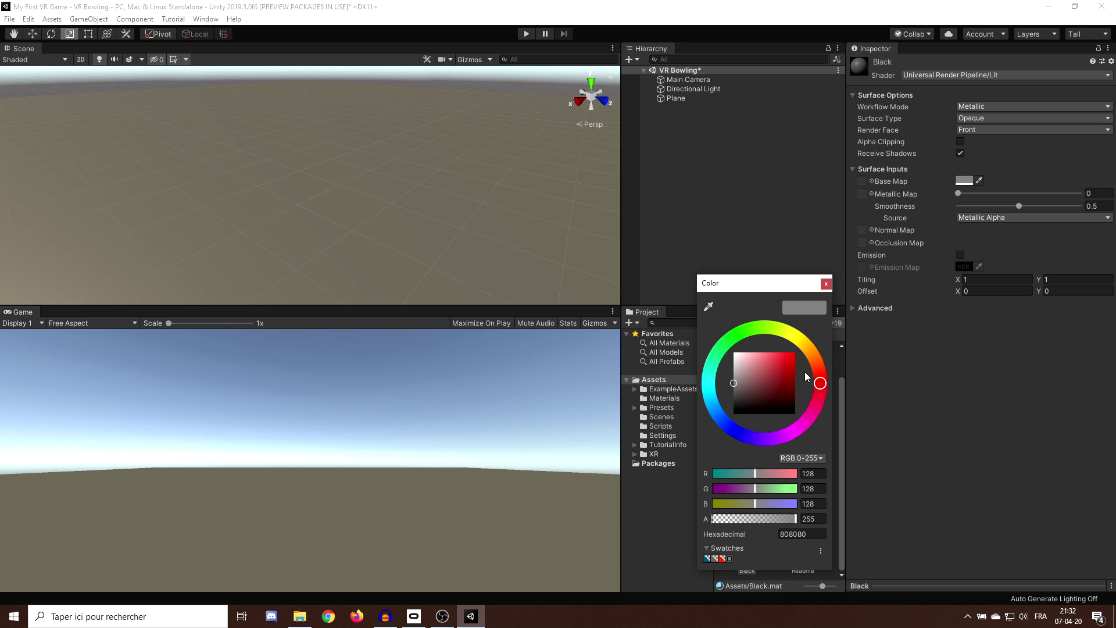
drag(759, 386, 809, 432)
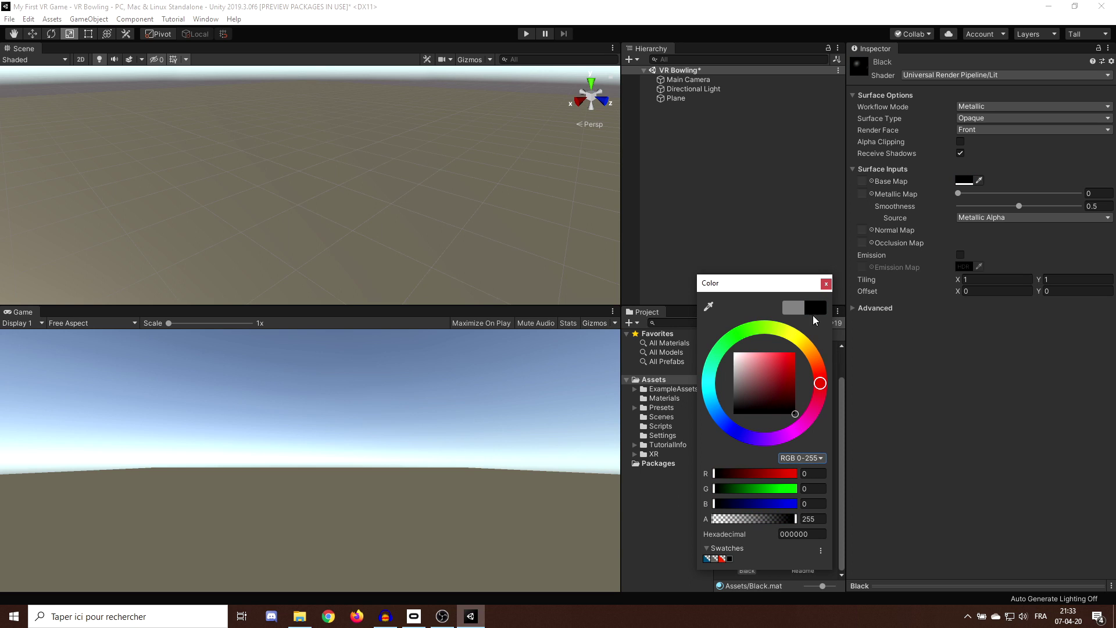
click(826, 284)
drag(767, 566, 478, 166)
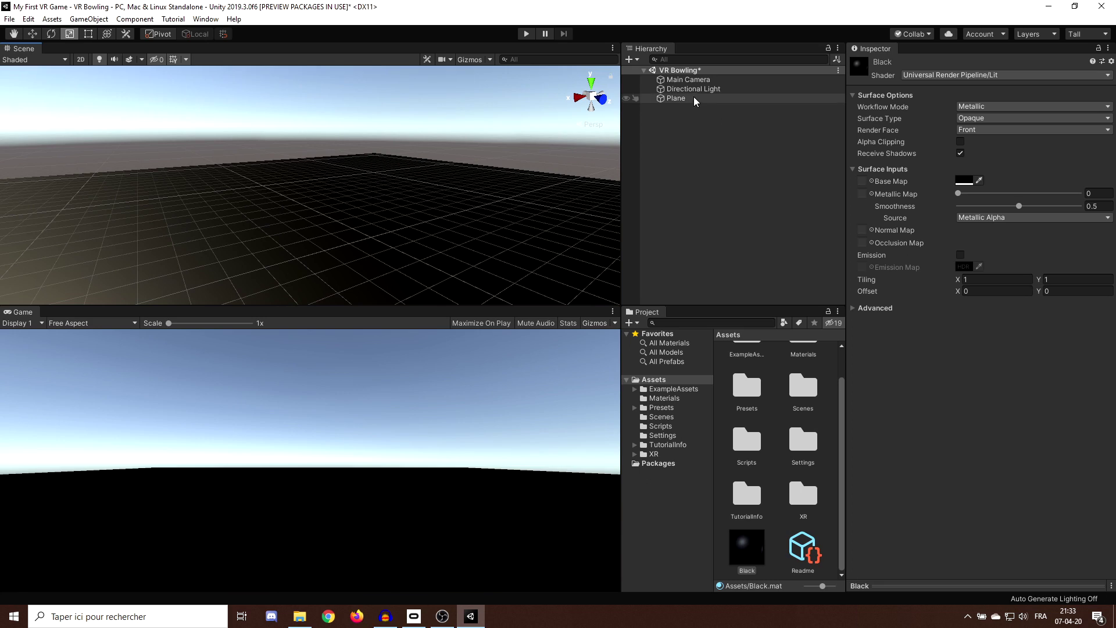
- Delete the Main Camera from the VR Bowling scene
click(703, 80)
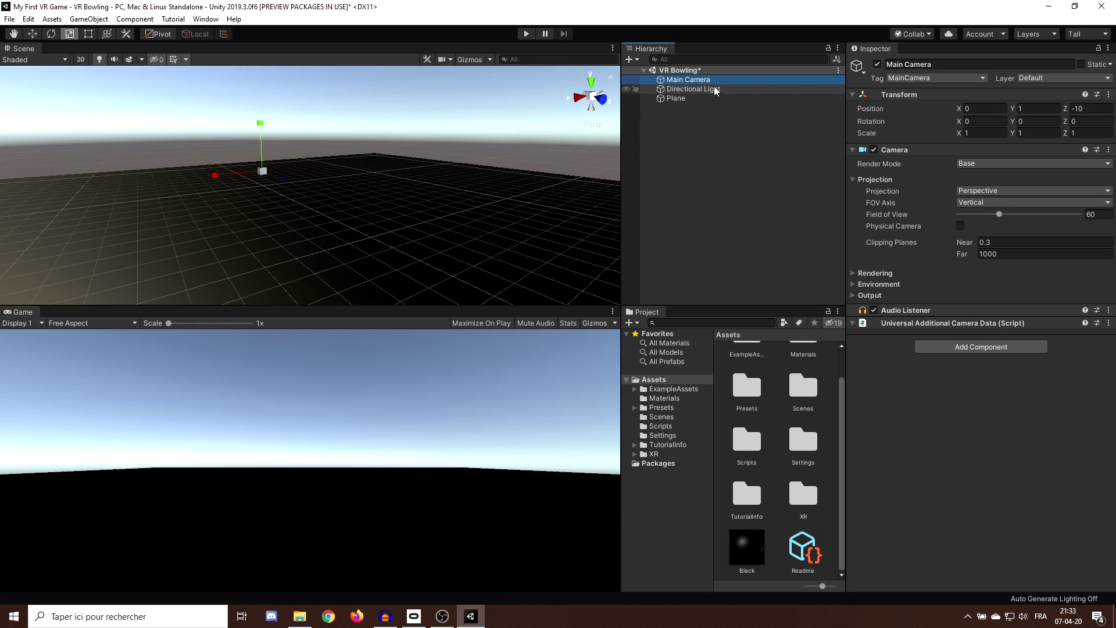
right_click(705, 79)
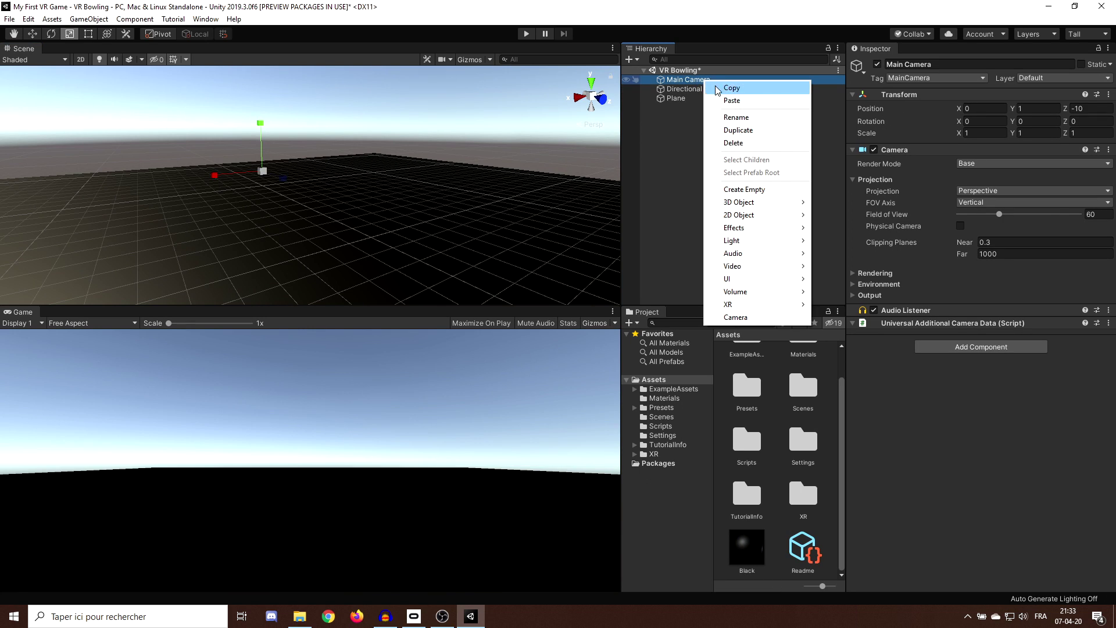
click(741, 144)
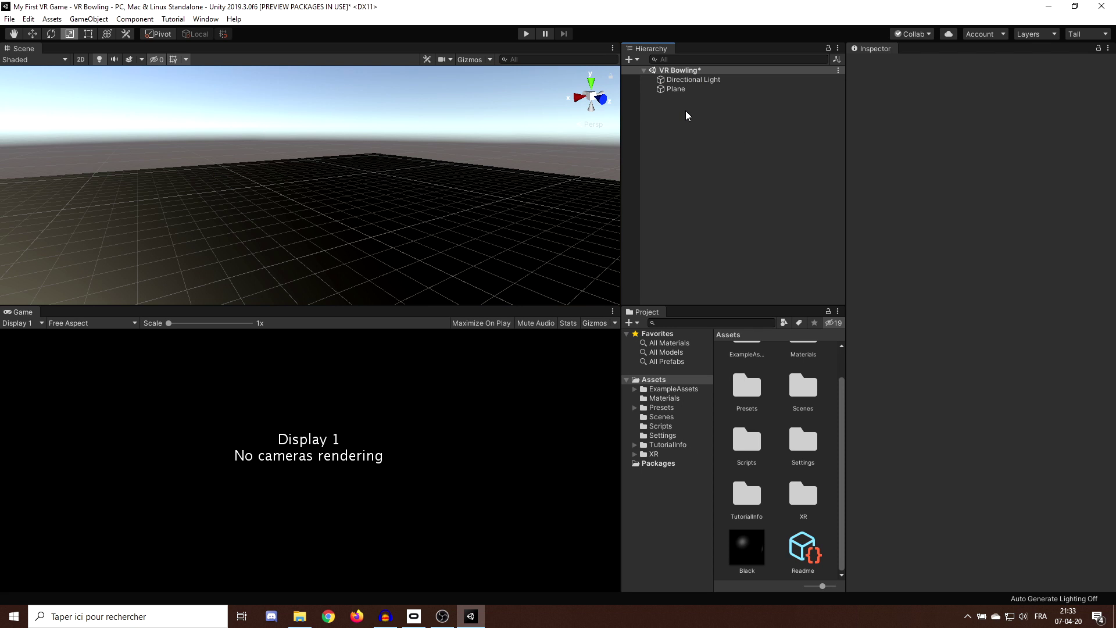
- Create an empty game object at the root of the scene and name it VR Rig
scroll(391, 213, up, 4)
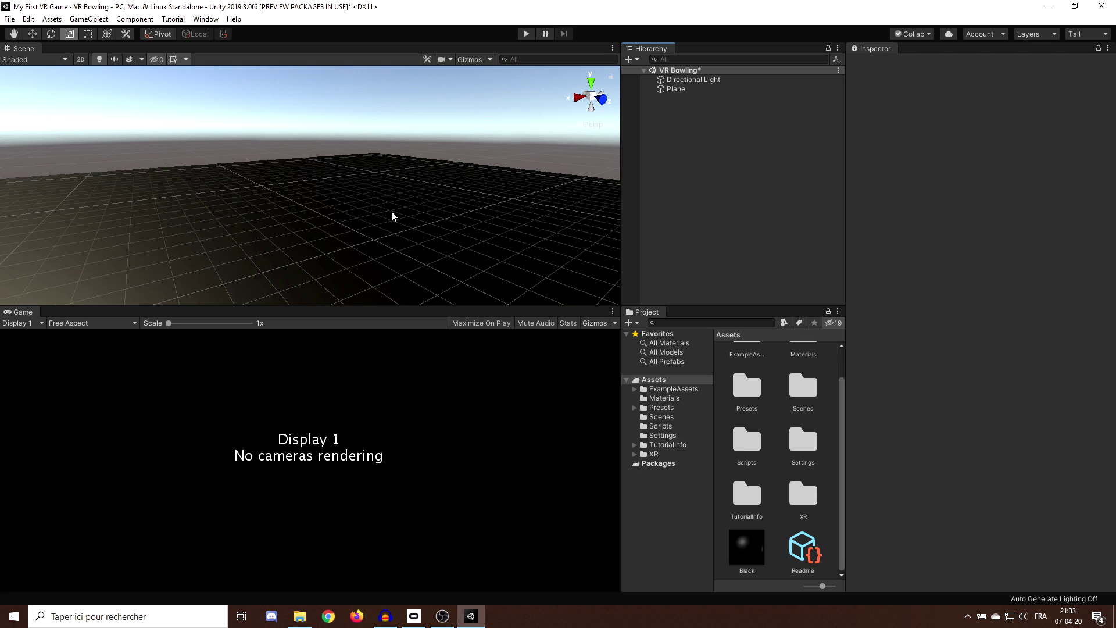
middle_drag(368, 248, 458, 220)
right_drag(458, 219, 488, 229)
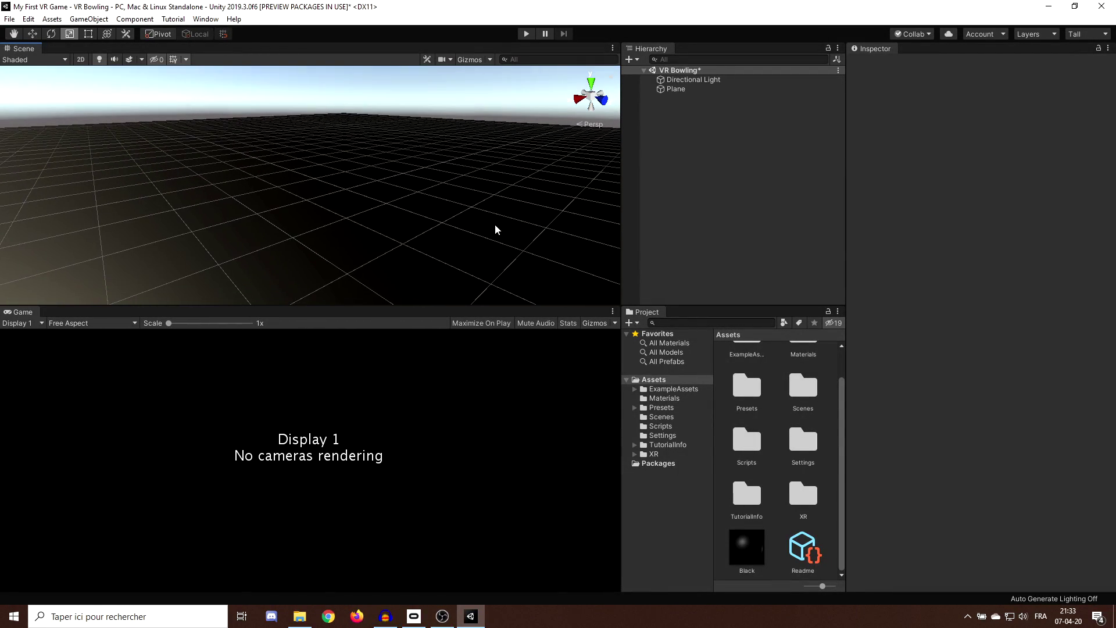
right_click(670, 121)
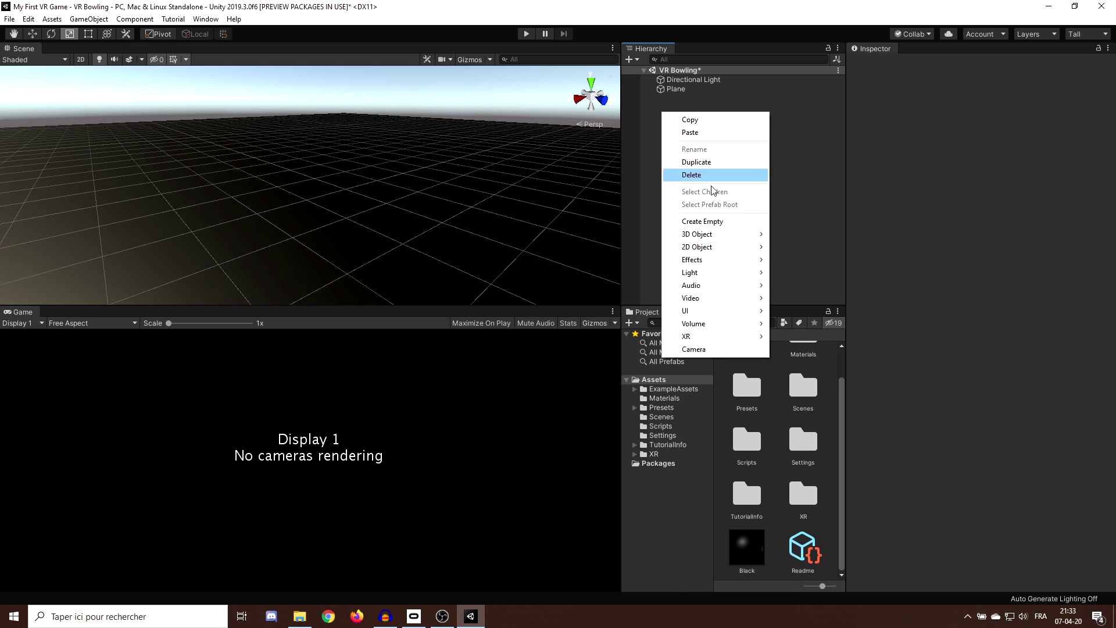
click(714, 222)
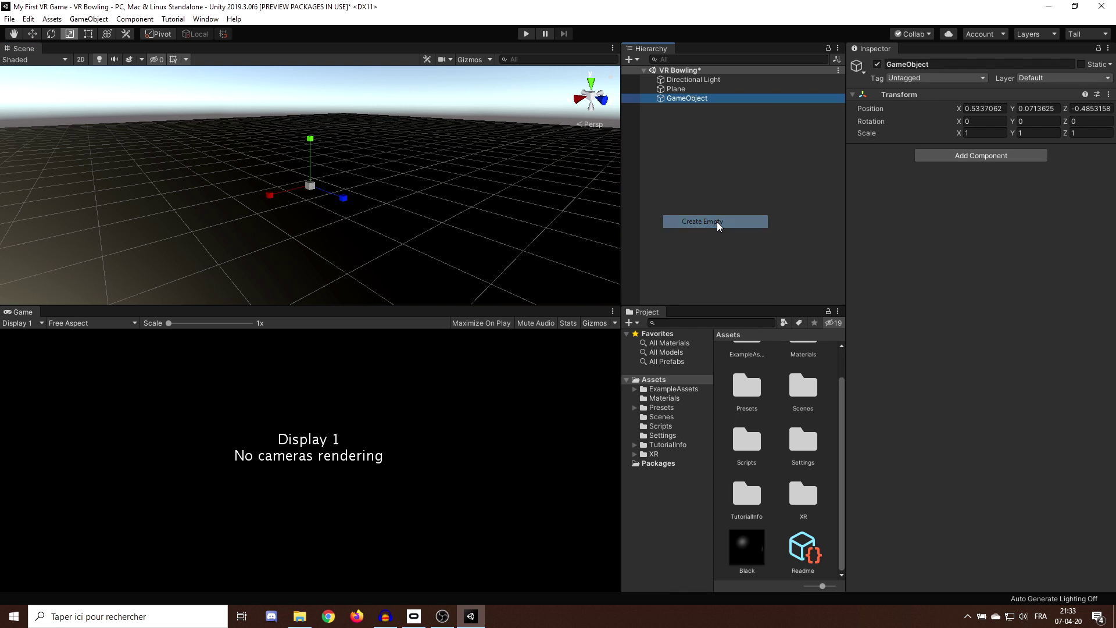
click(679, 98)
text(VR Rig)
key(Return)
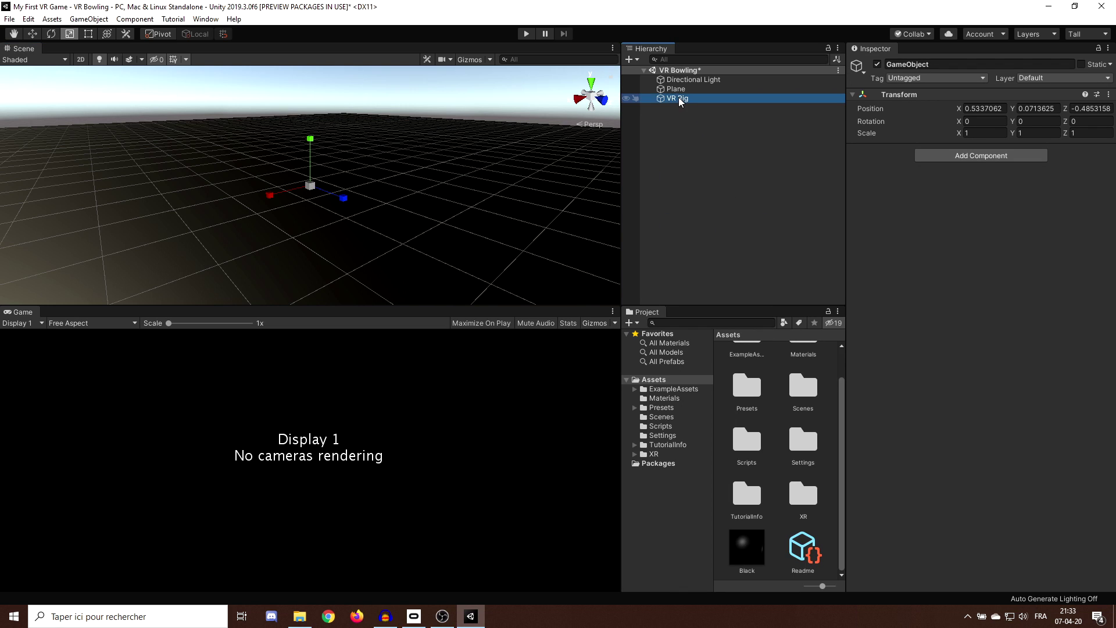
- Set the VR Rig's position to 0 on X, Y and Z
click(976, 108)
text(0)
key(Tab)
text(0)
key(Tab)
text(0)
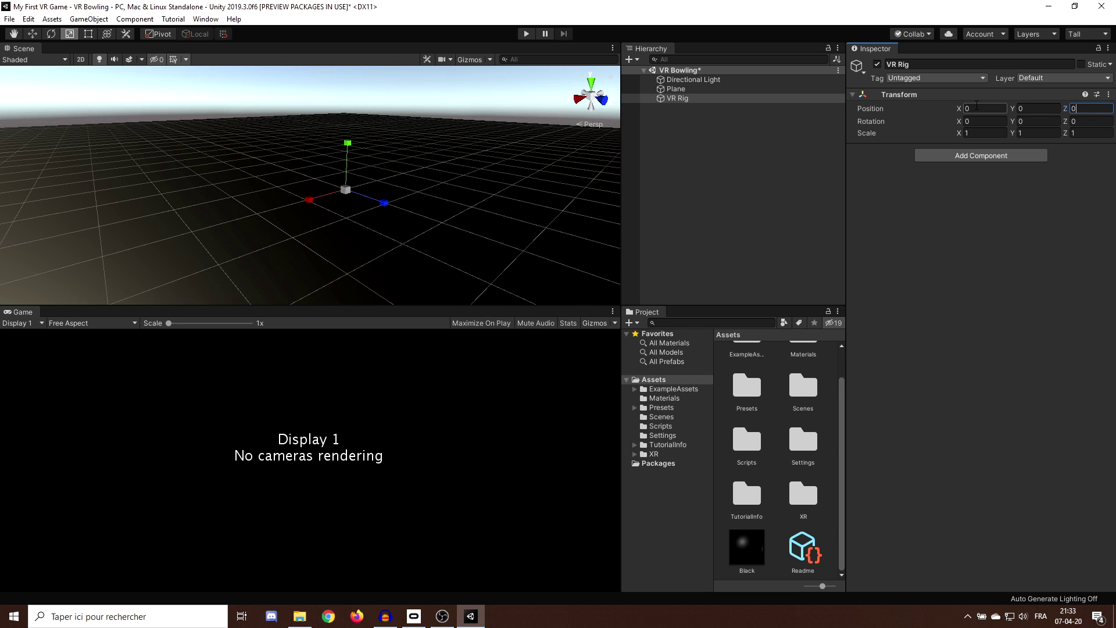
- Add an XR Rig component to the VR Rig object
click(682, 171)
click(681, 99)
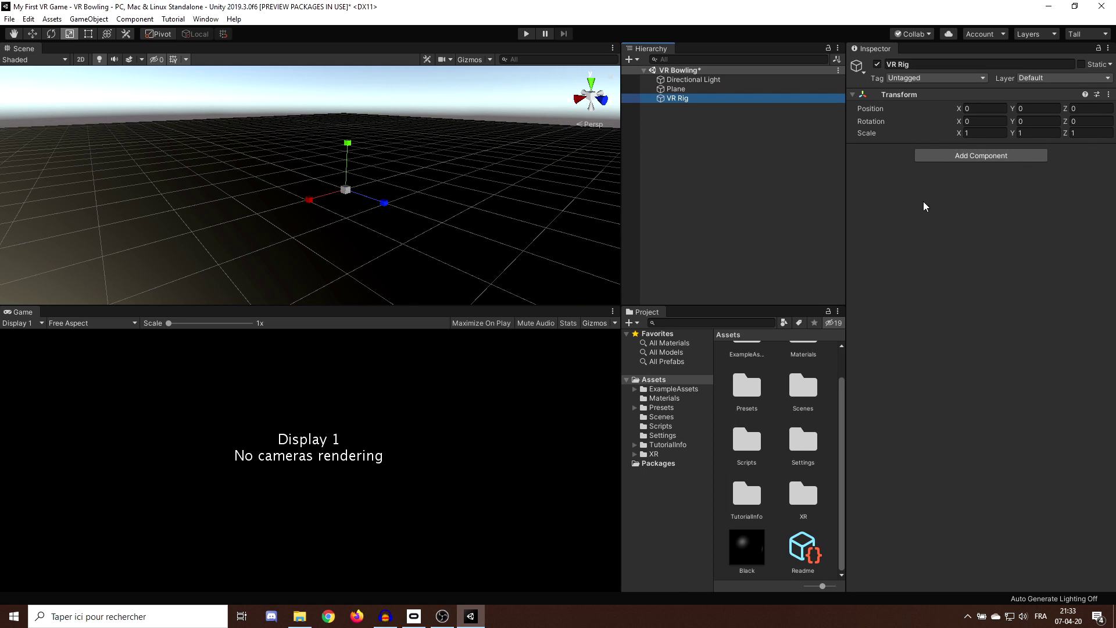
click(980, 155)
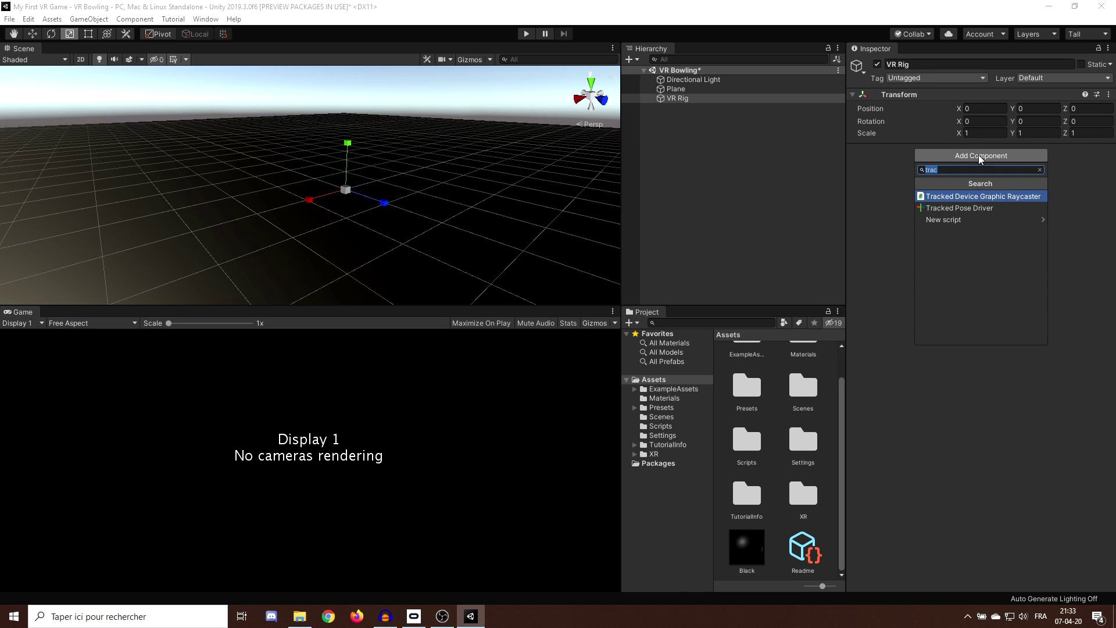
text(XRRig)
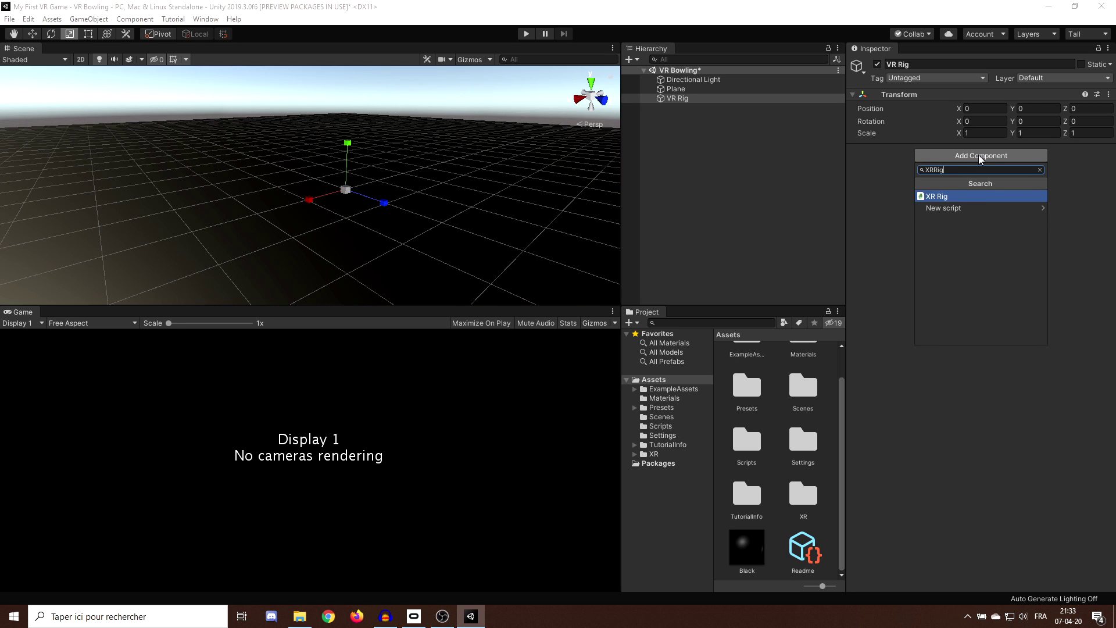
key(Return)
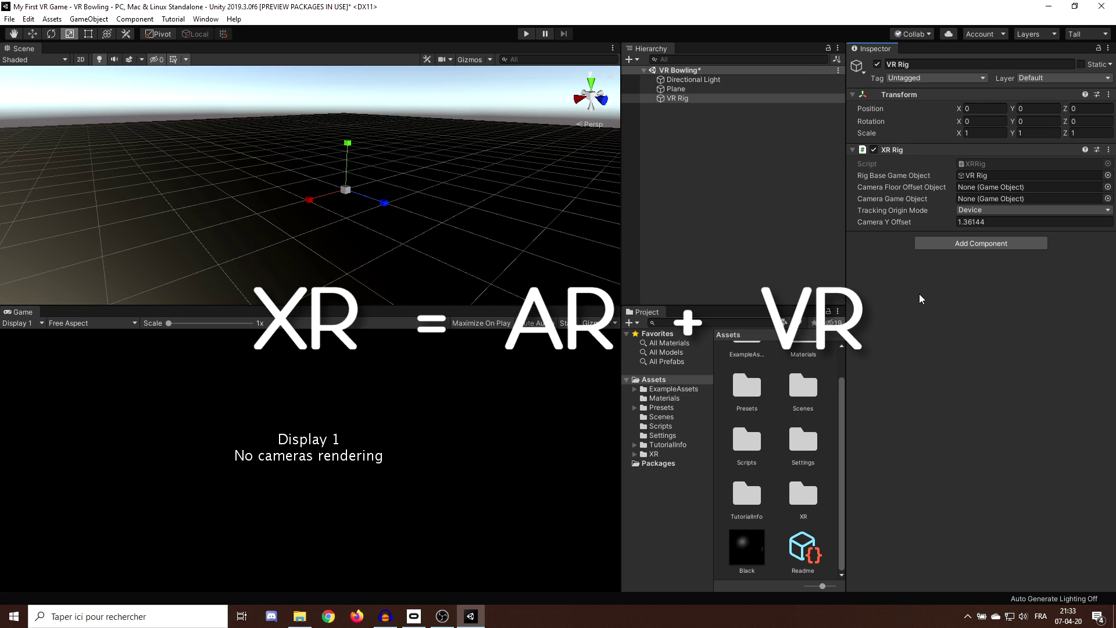
- Create an empty child object under VR Rig and name it Camera Offset
right_drag(219, 251, 377, 200)
right_drag(76, 184, 465, 160)
middle_drag(465, 160, 407, 162)
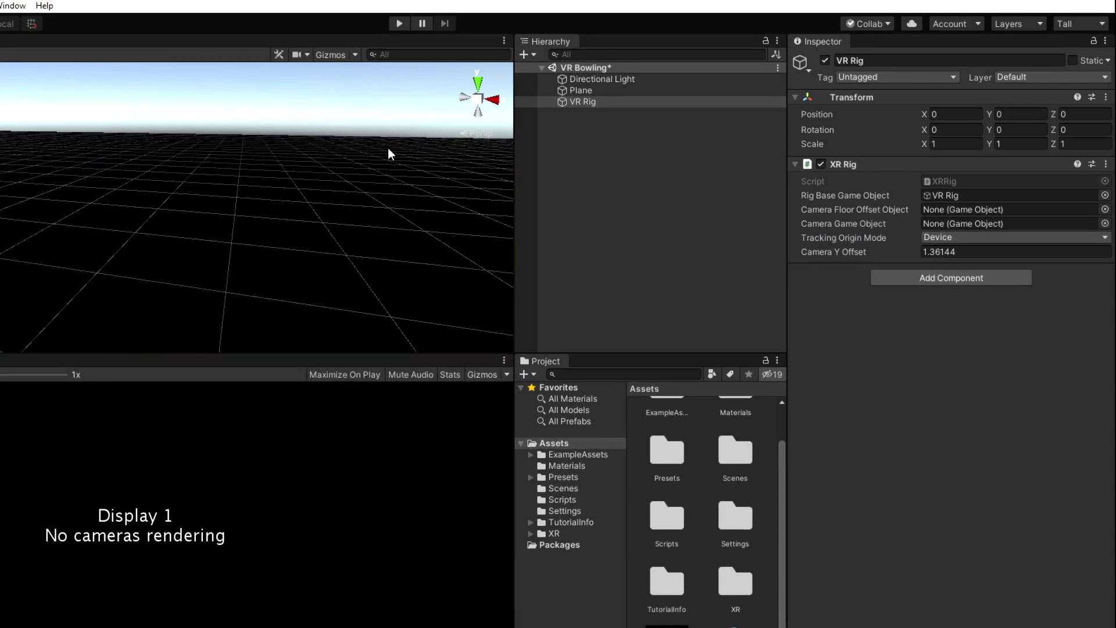
mouse_move(445, 153)
middle_down()
mouse_move(424, 155)
mouse_move(437, 161)
middle_up()
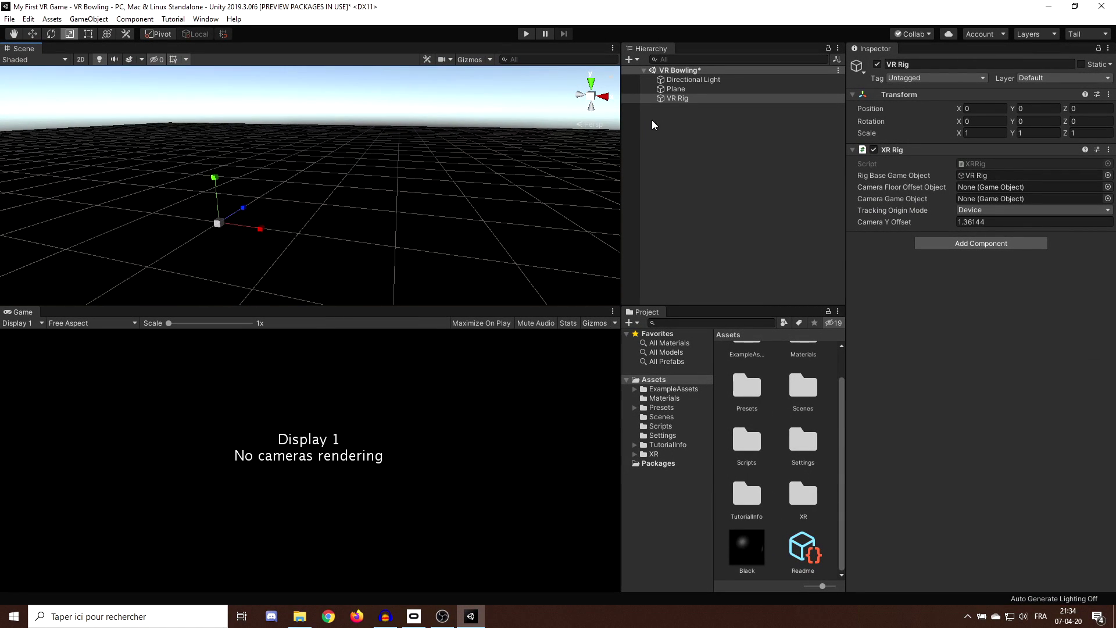
click(679, 98)
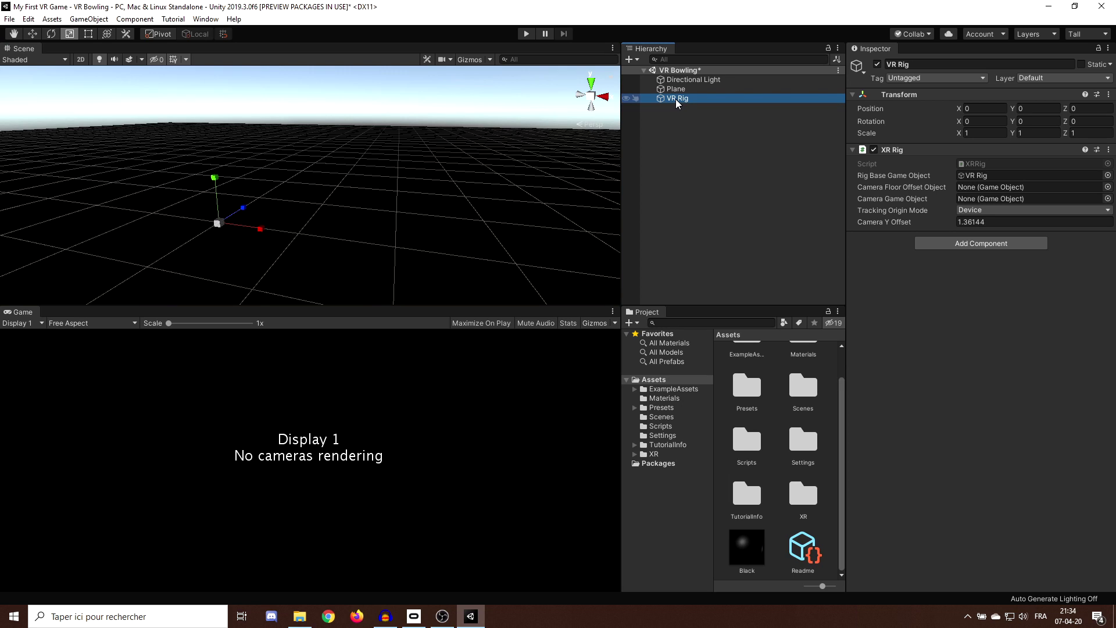
right_click(676, 102)
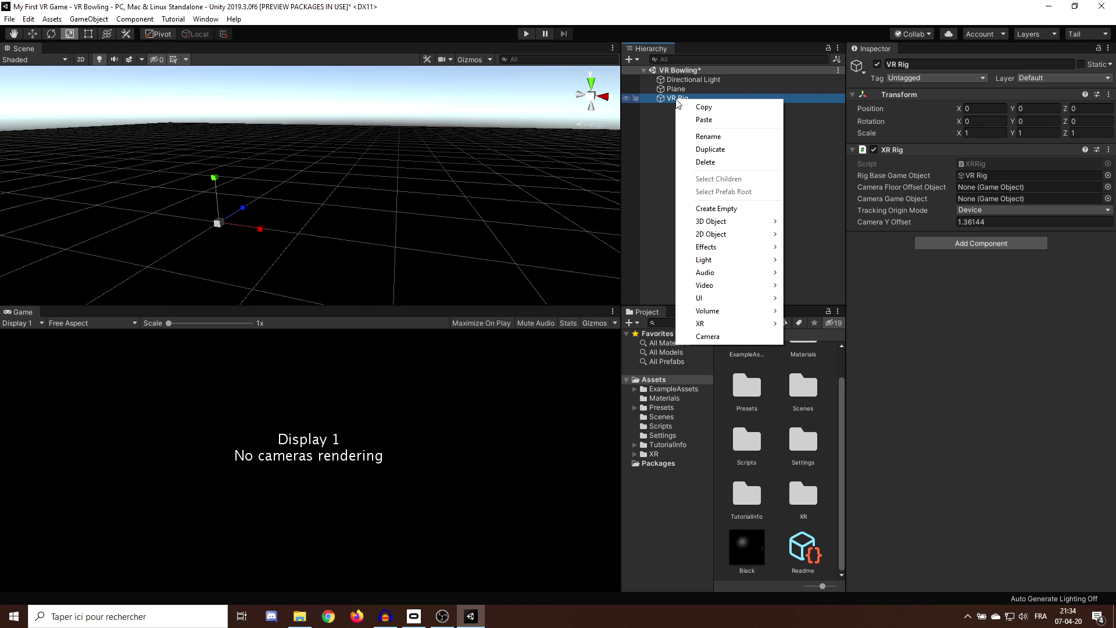
click(721, 209)
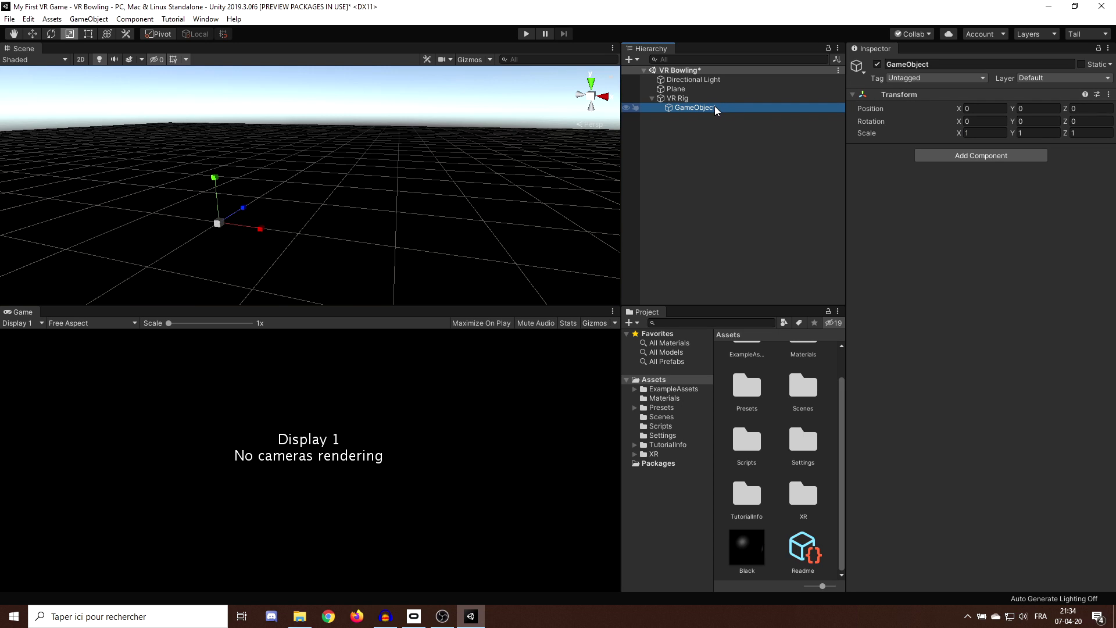
click(736, 106)
text(Cam)
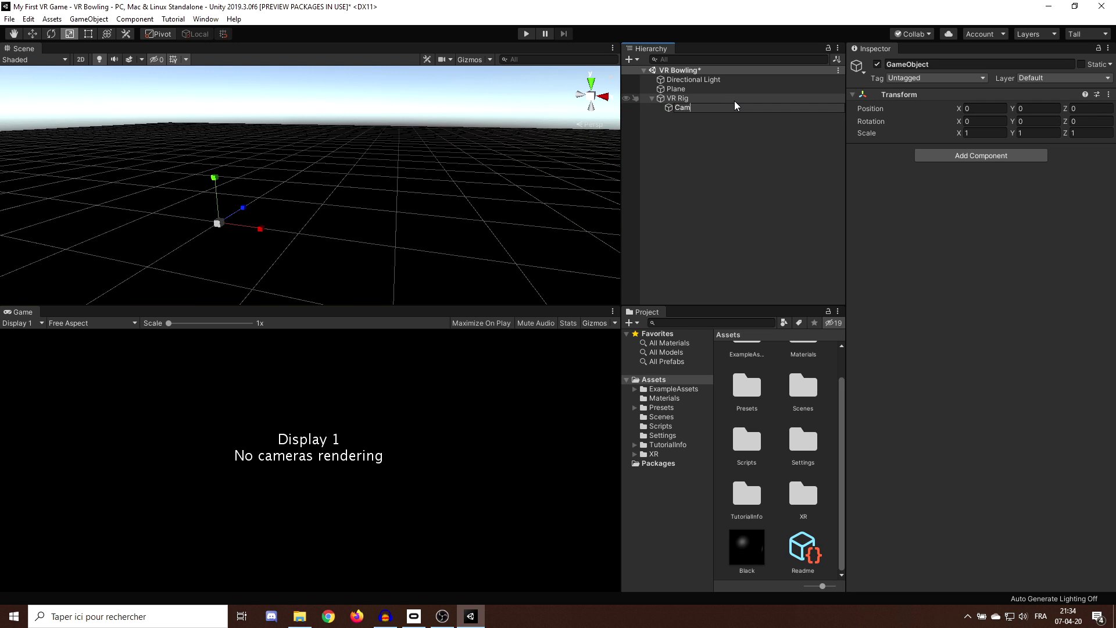
text(era Offset)
key(Return)
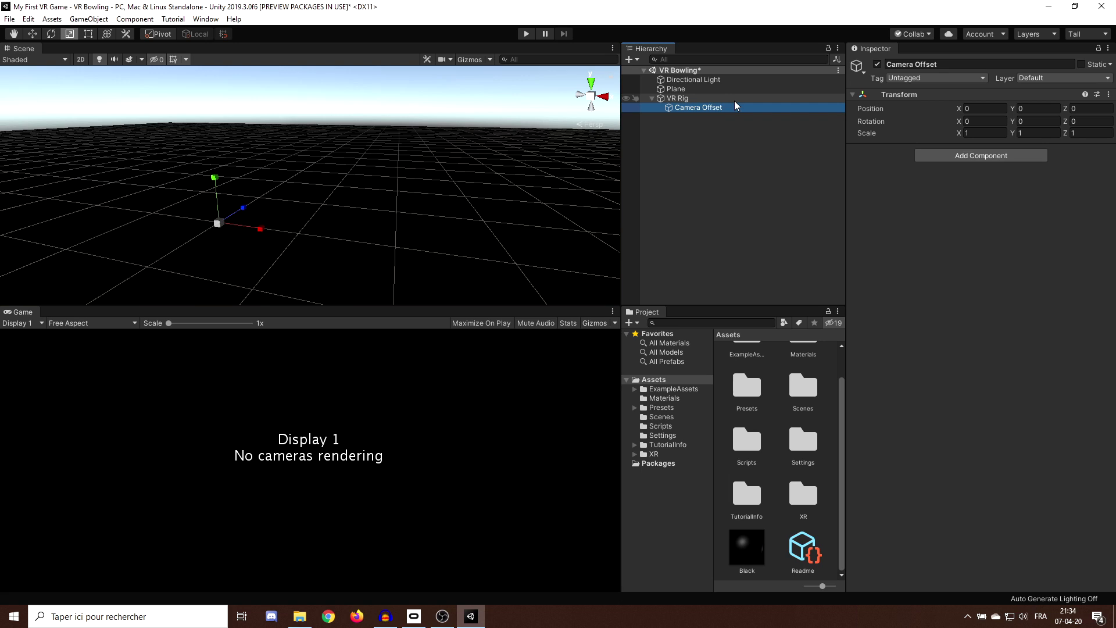
- Add a camera as a child of Camera Offset and name it VR Camera
right_click(700, 112)
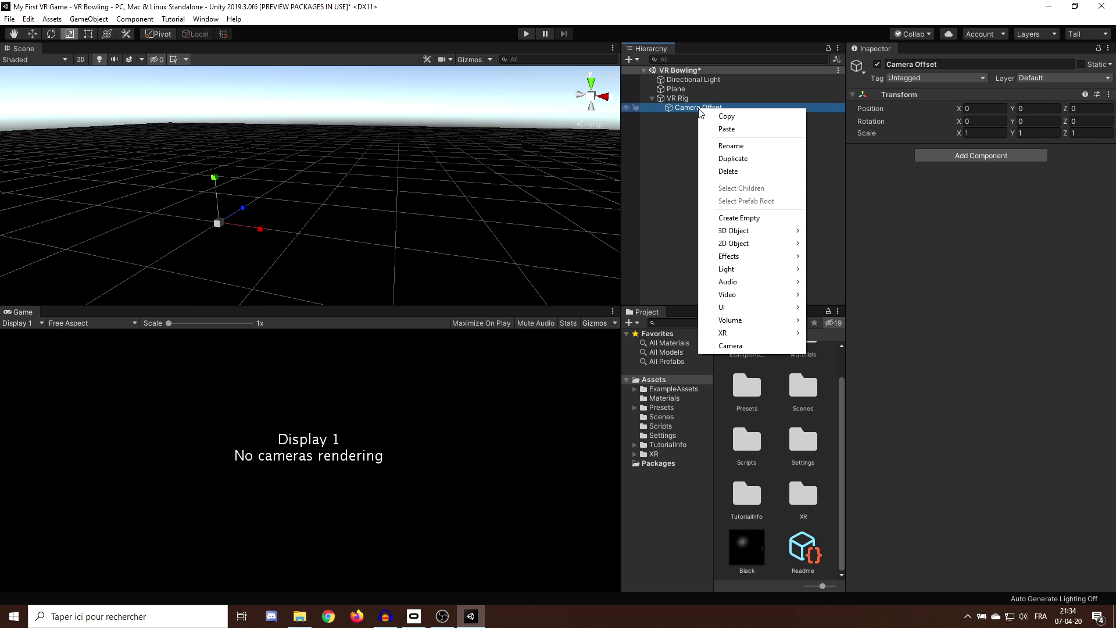
click(737, 347)
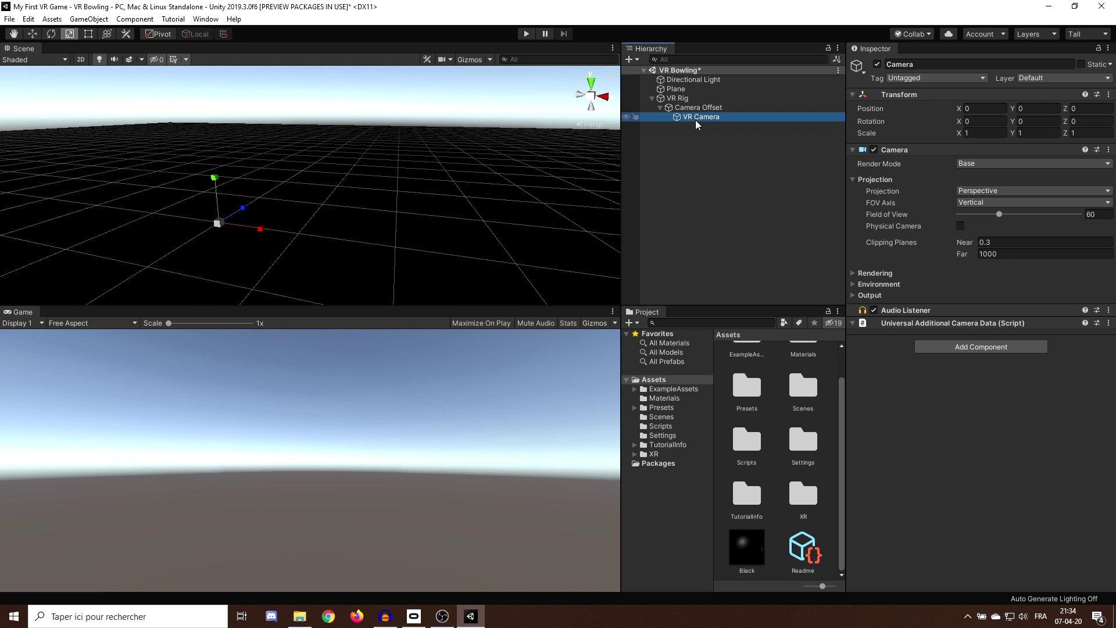
scroll(396, 173, down, 3)
middle_drag(391, 166, 439, 166)
scroll(467, 168, up, 3)
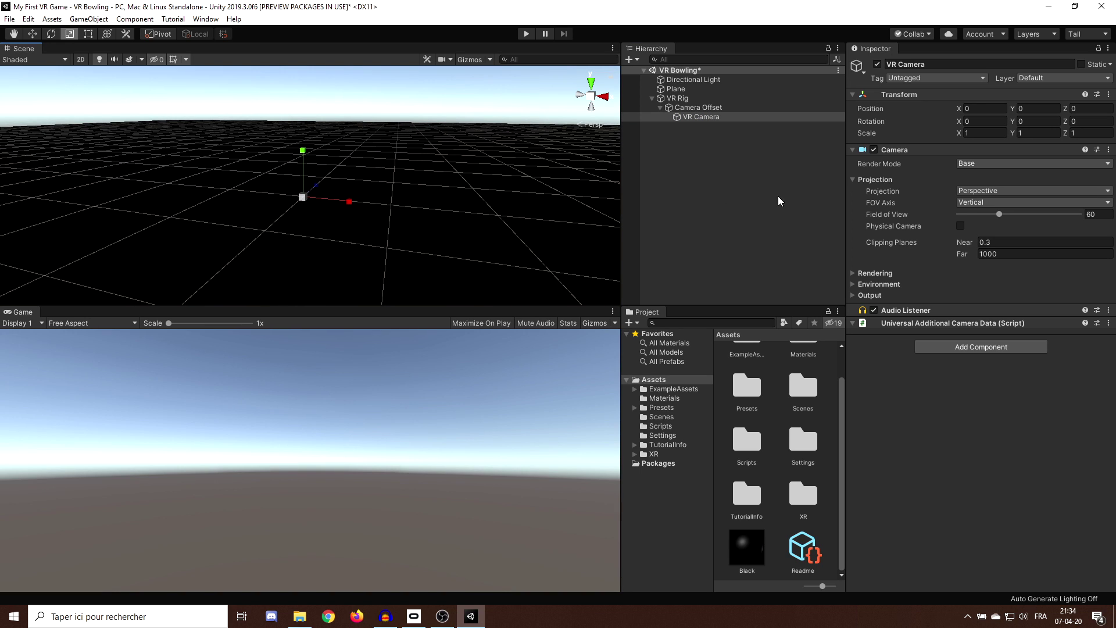
- Add a Tracked Pose Driver component to VR Camera
click(855, 180)
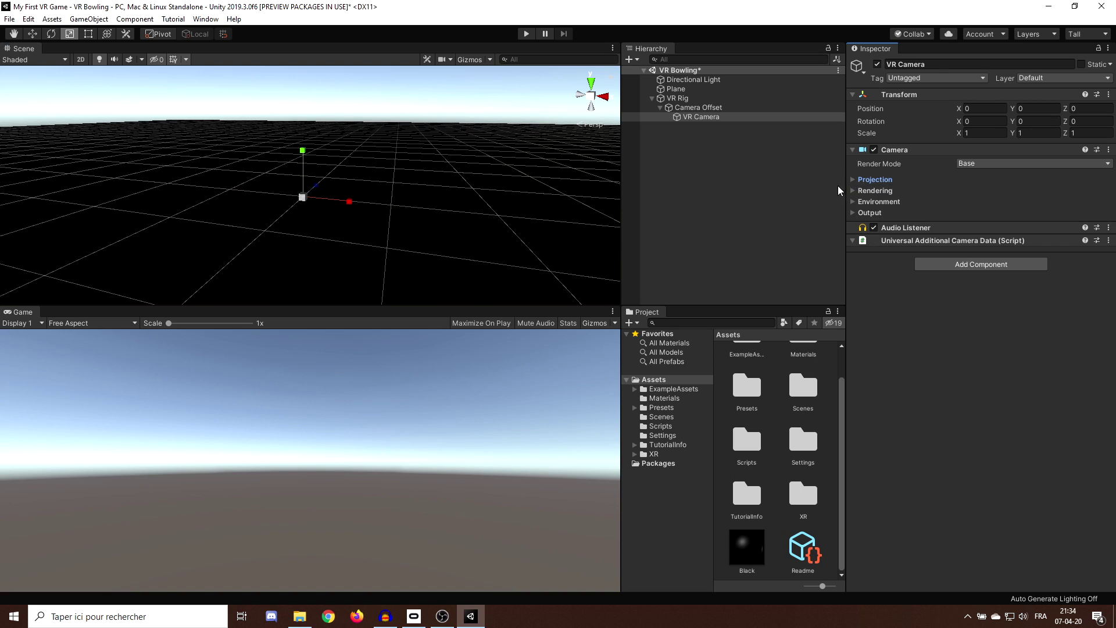
click(951, 265)
text(trackpo)
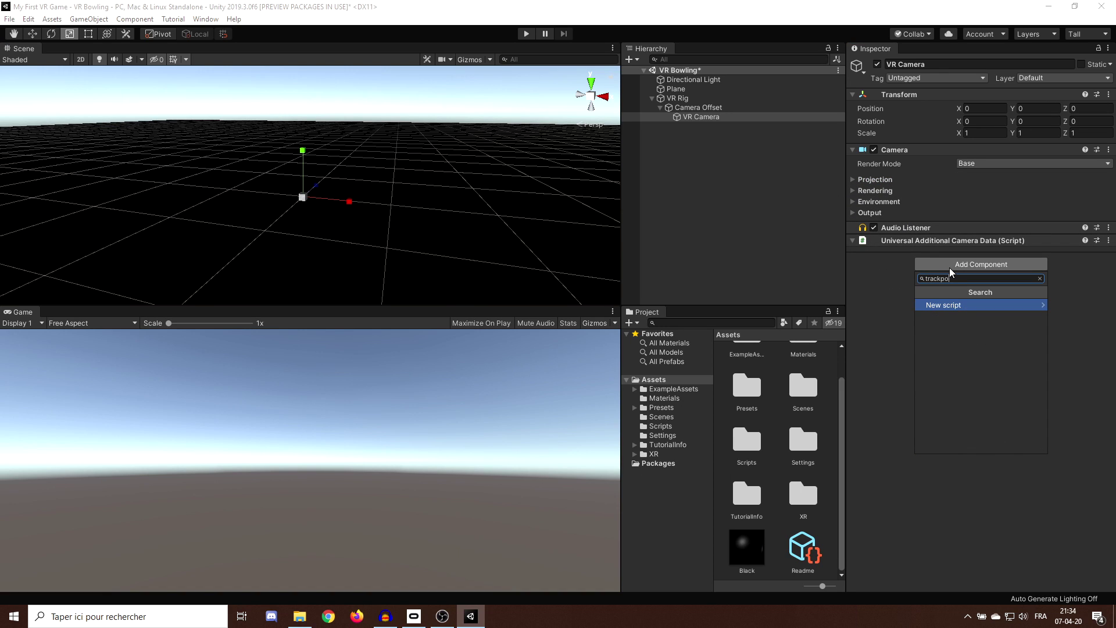
key(Down)
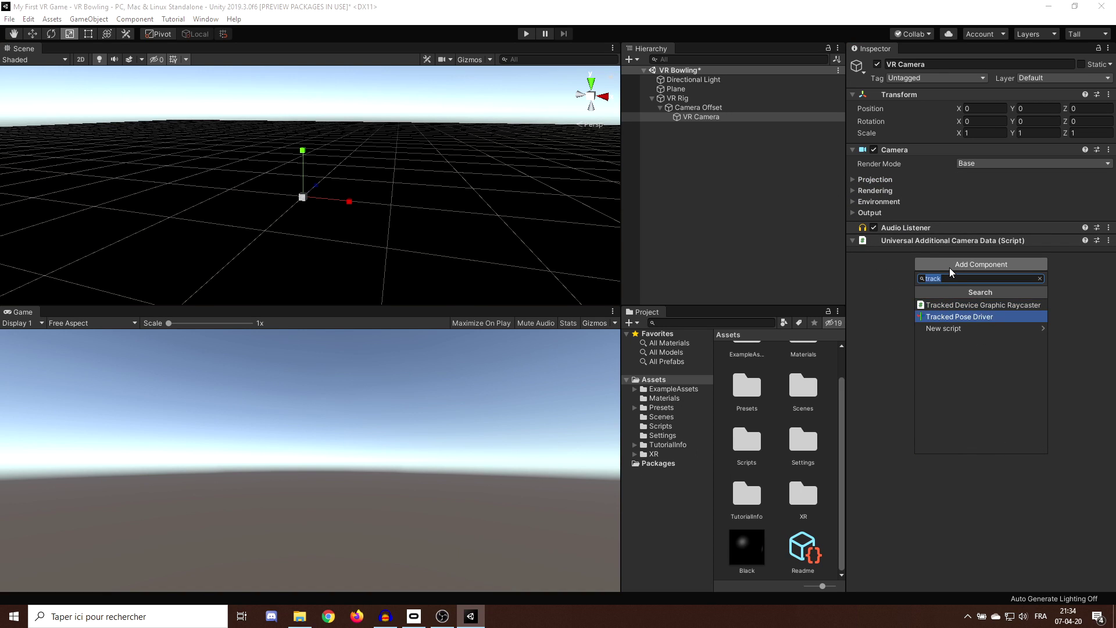
key(Return)
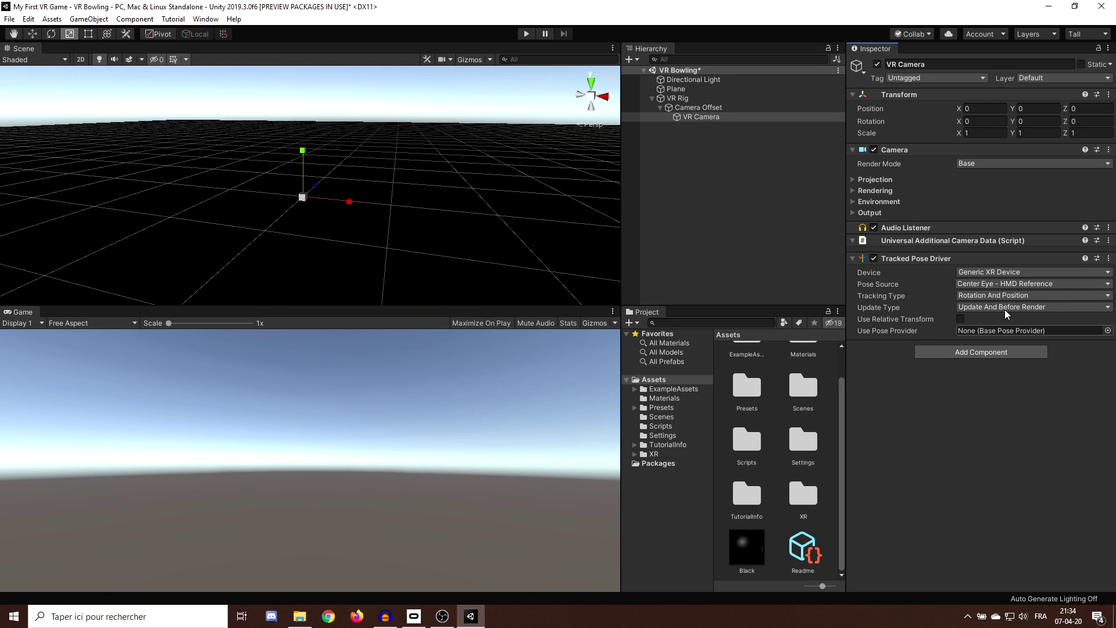
click(1002, 273)
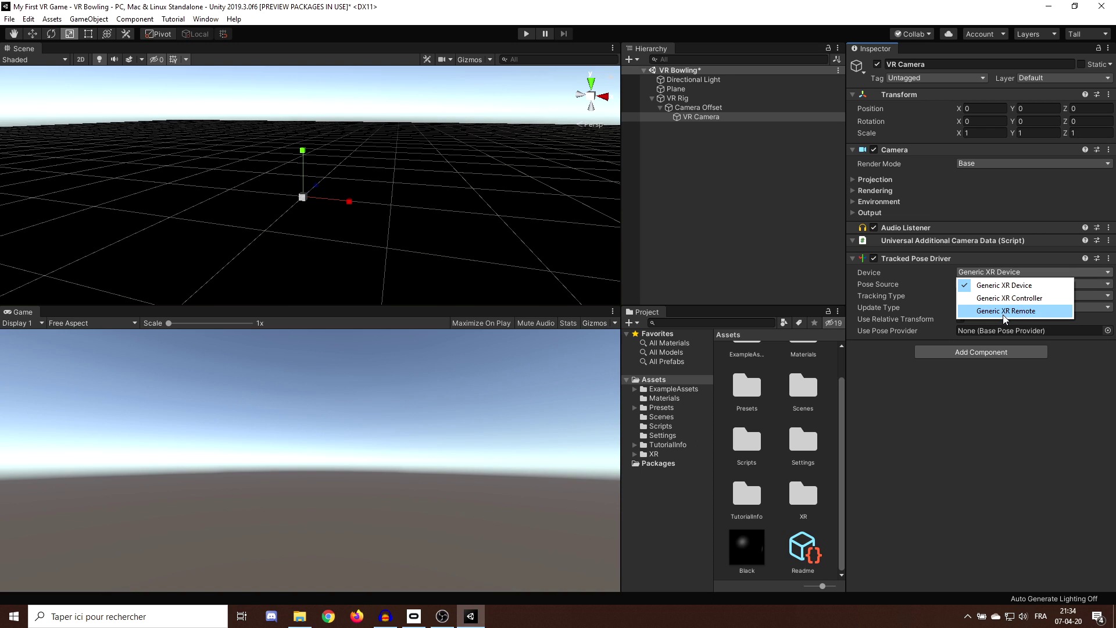
click(1004, 299)
click(998, 276)
click(997, 276)
click(996, 287)
click(996, 285)
click(999, 323)
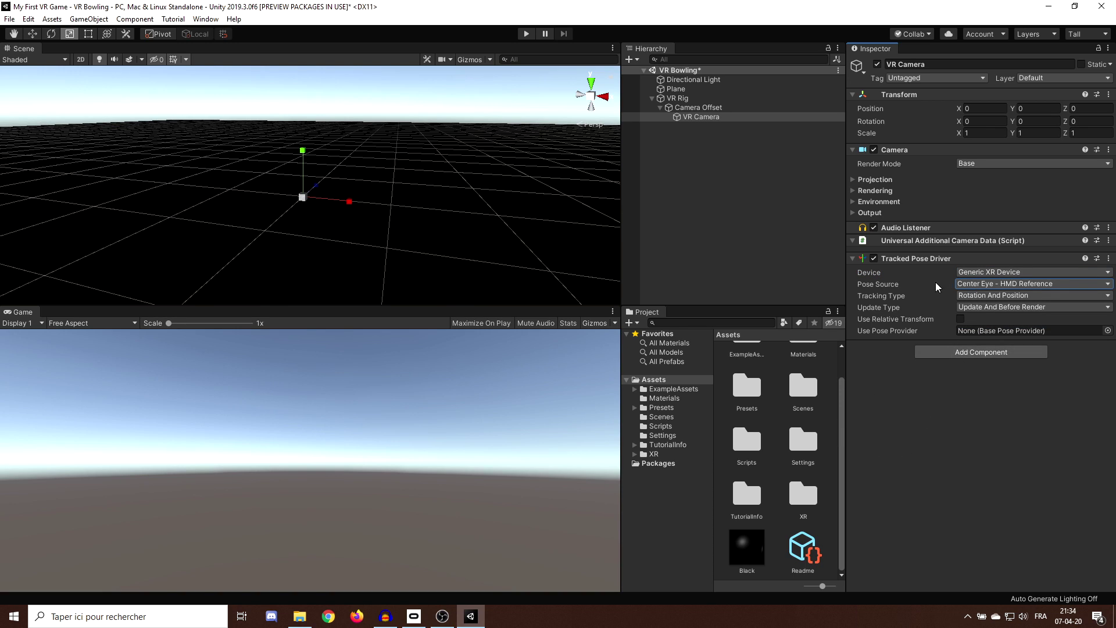
- Assign Camera Offset as the XR Rig's Camera Floor Offset Object and VR Camera as its Camera Game Object
click(680, 100)
drag(681, 110, 898, 168)
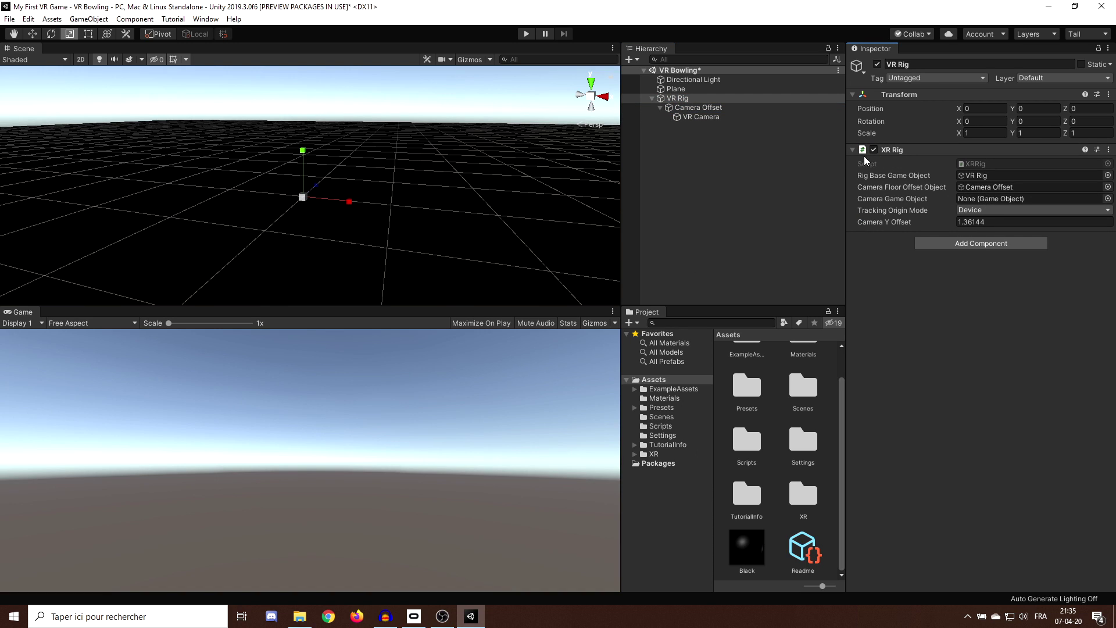
drag(726, 117, 891, 167)
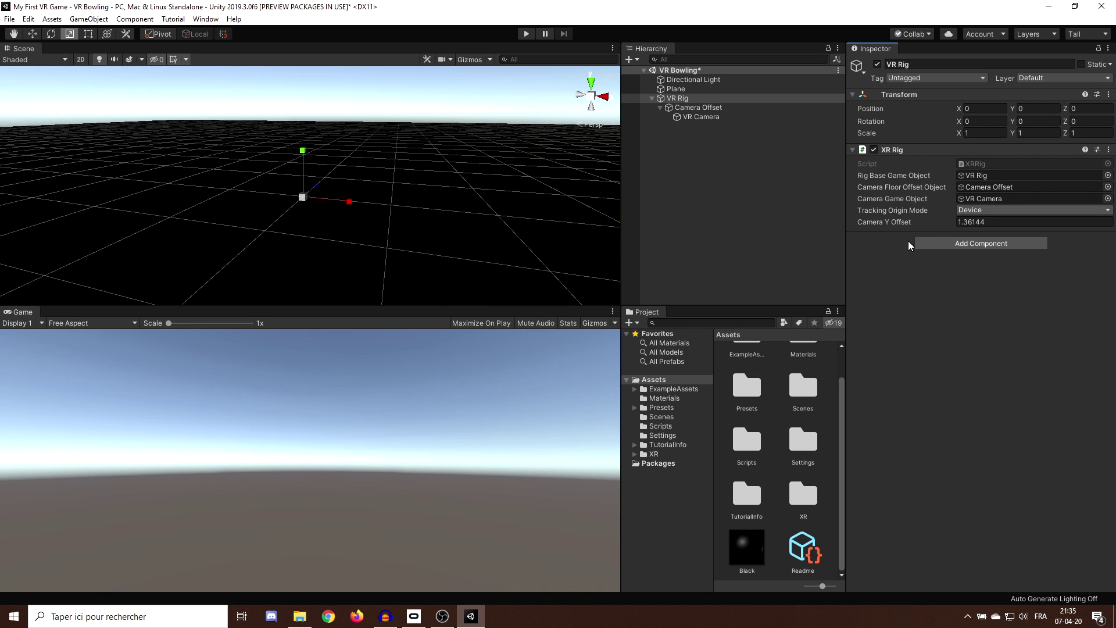
click(715, 210)
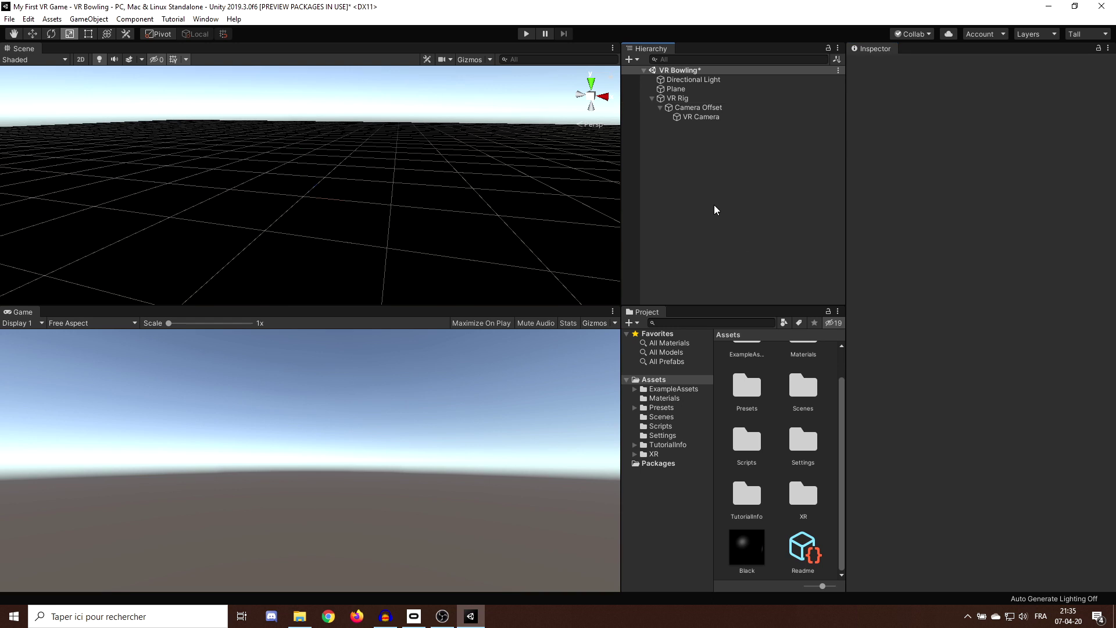
- Test the rig in Play mode, raising Camera Offset to a Y position of about 1.35, and exit Play mode
click(526, 33)
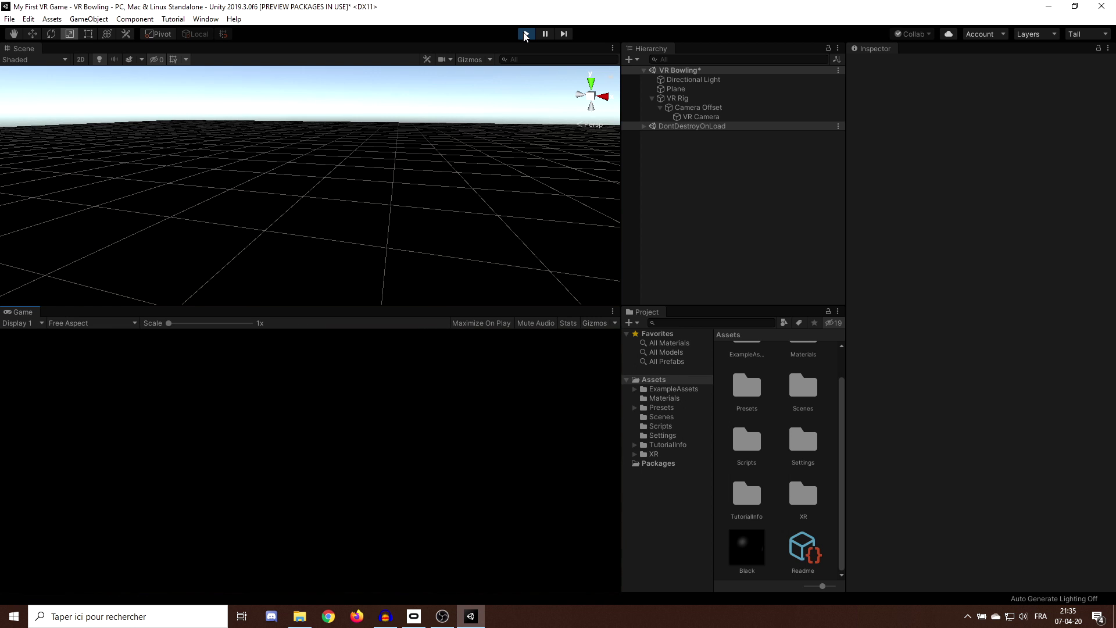
click(613, 312)
click(659, 354)
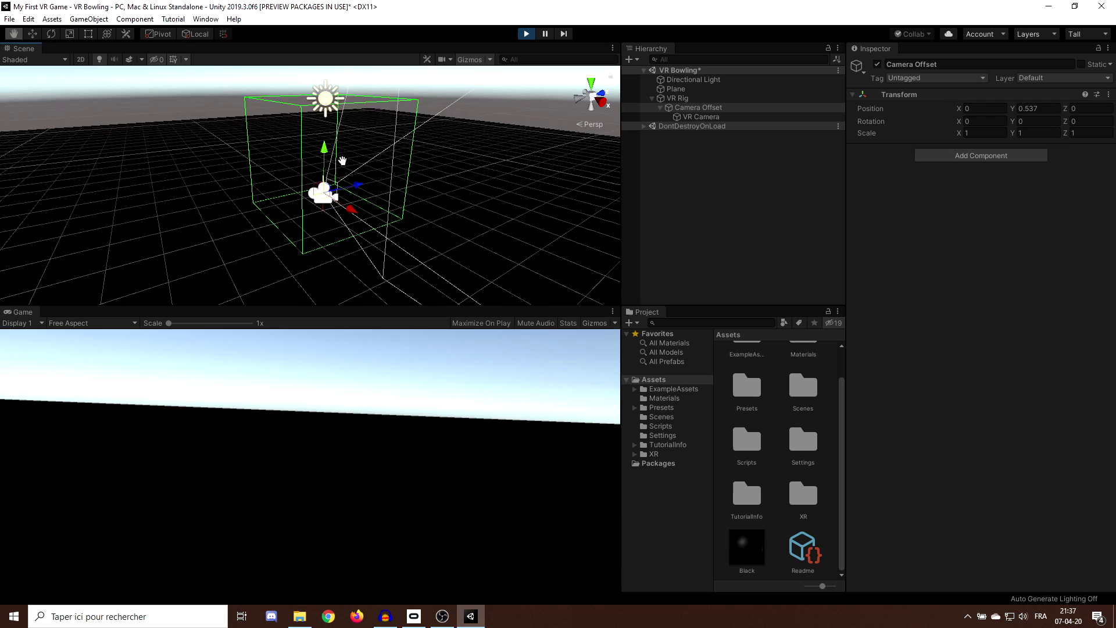
right_drag(301, 193, 245, 176)
drag(315, 185, 356, 152)
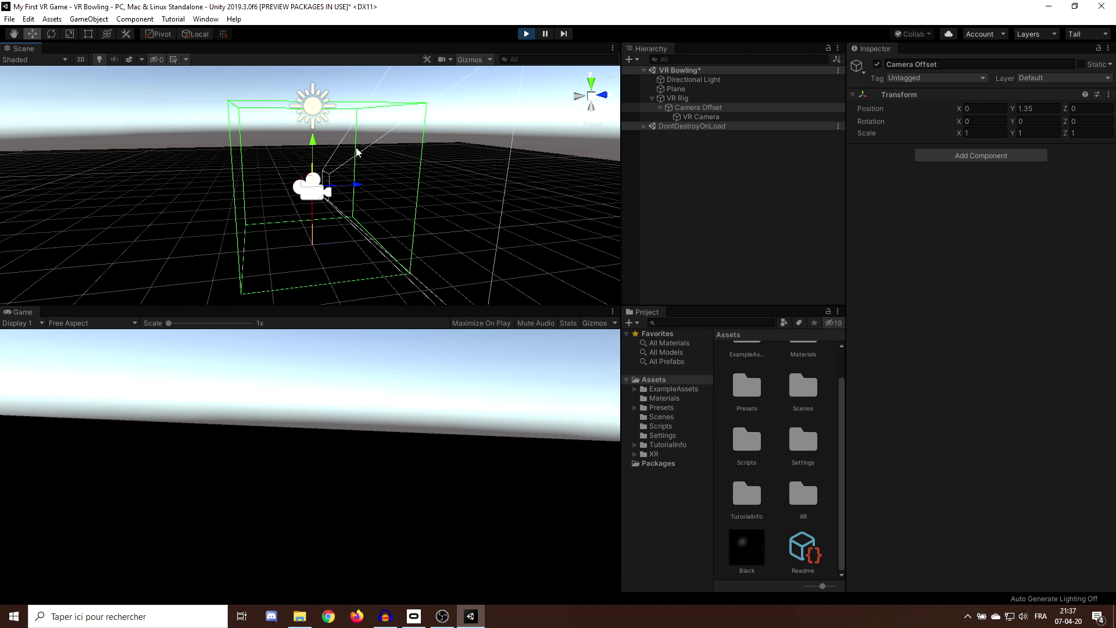
click(526, 33)
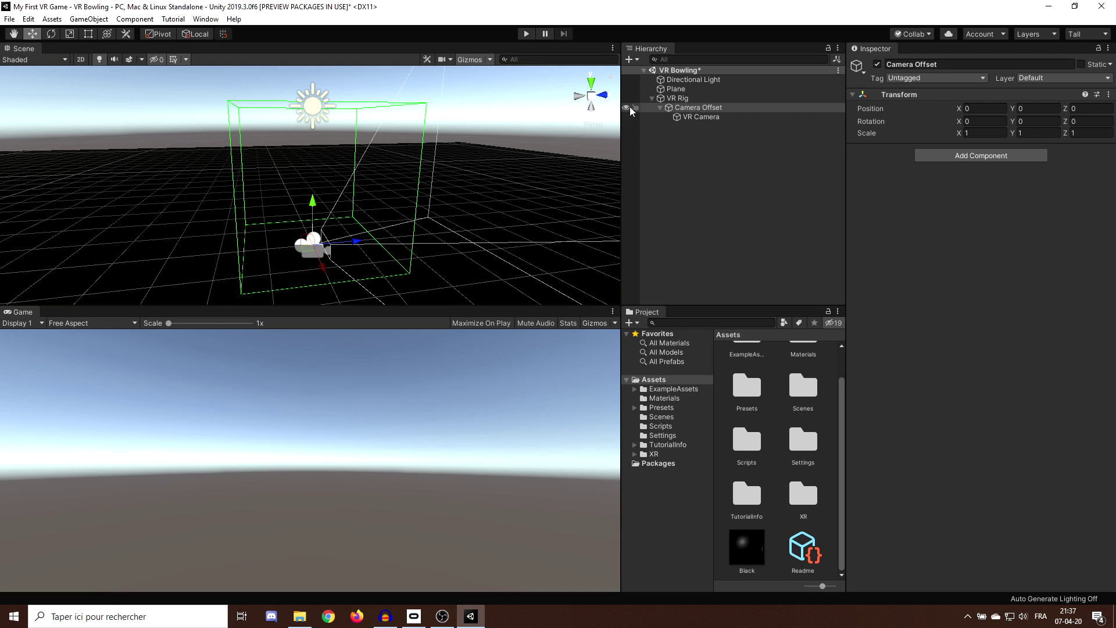
- Set the VR Rig's Tracking Origin Mode to Floor and test the scene in Play mode
click(678, 98)
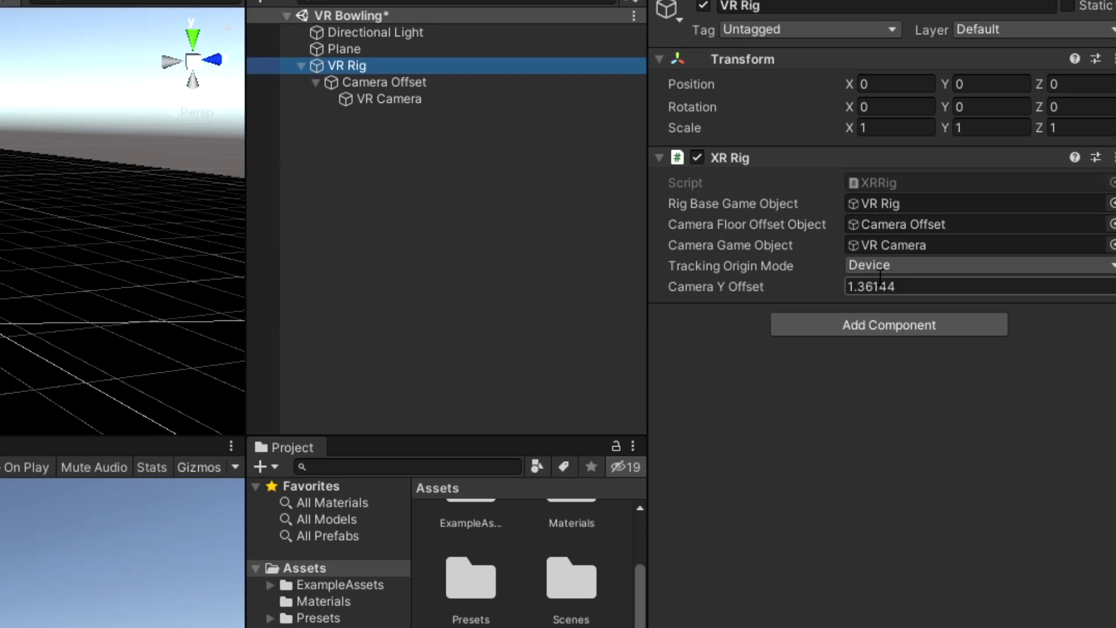
click(977, 209)
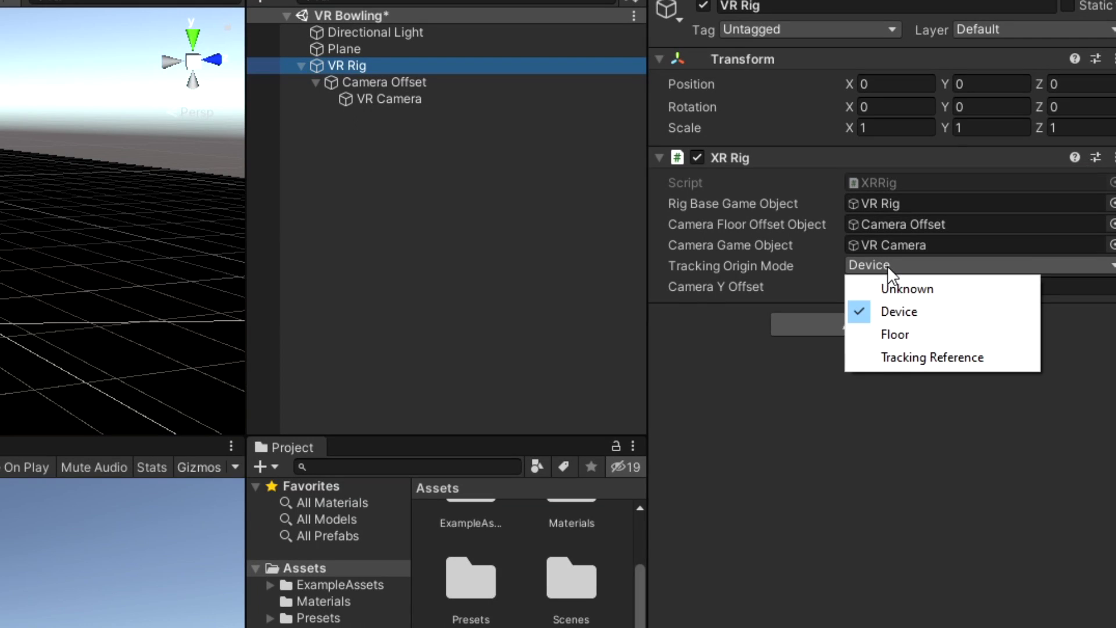
click(916, 333)
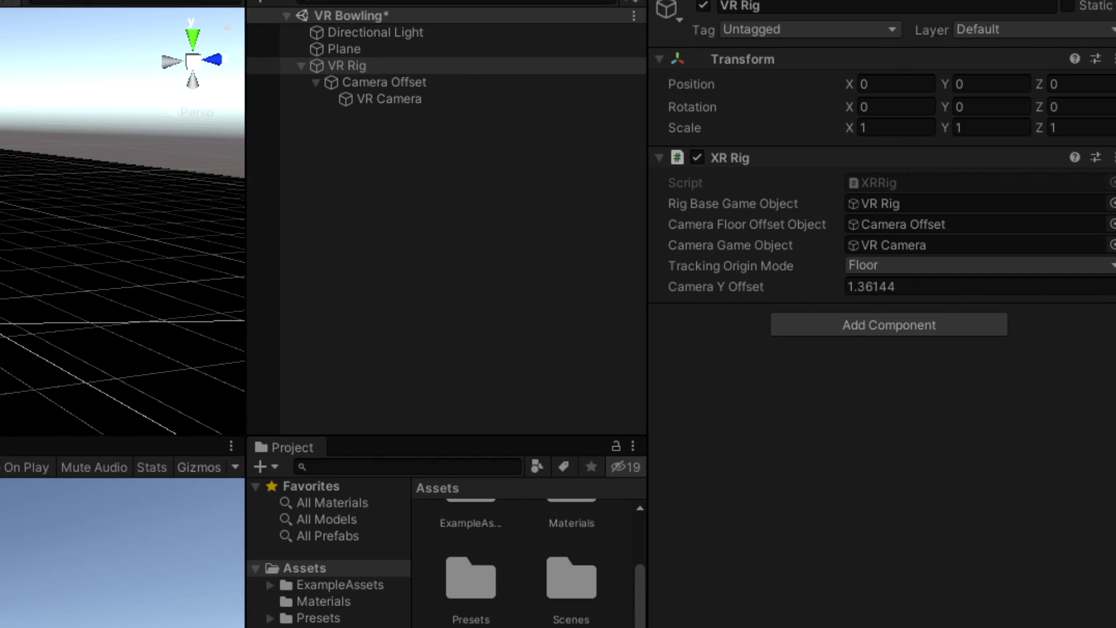
click(526, 34)
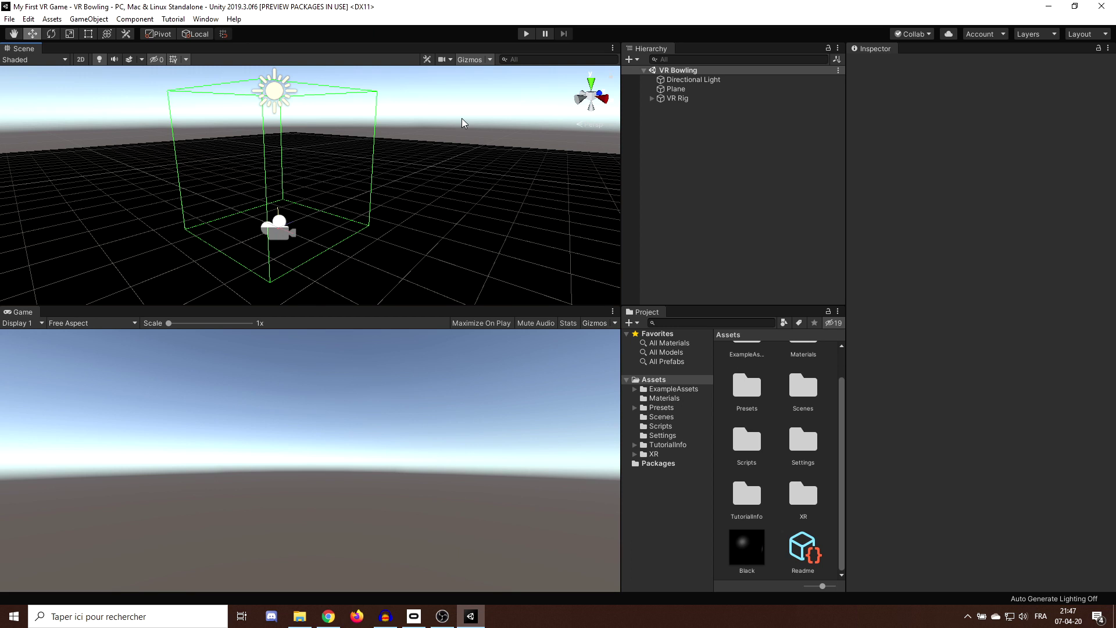
- Create an empty child object under the VR Rig's Camera Offset and duplicate it
click(650, 99)
click(677, 108)
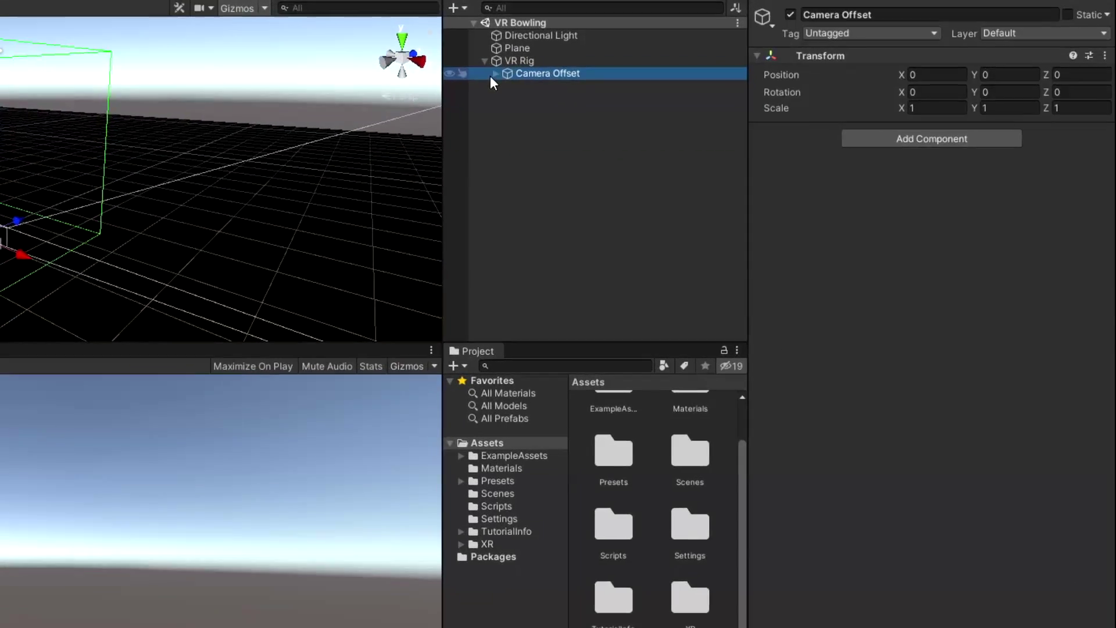
click(660, 107)
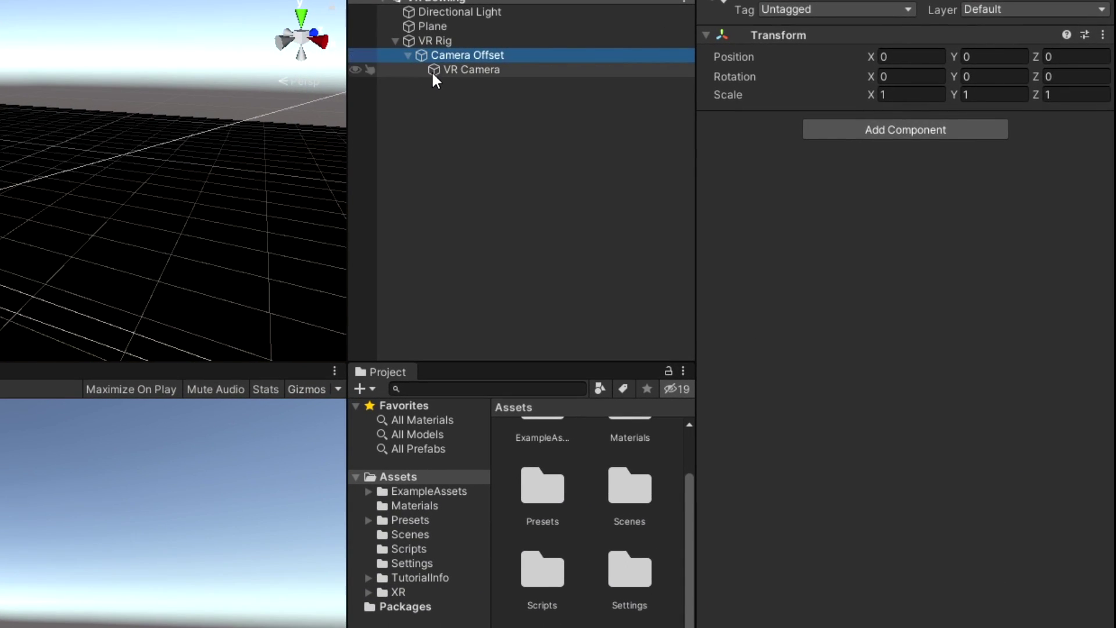
click(447, 69)
right_click(449, 69)
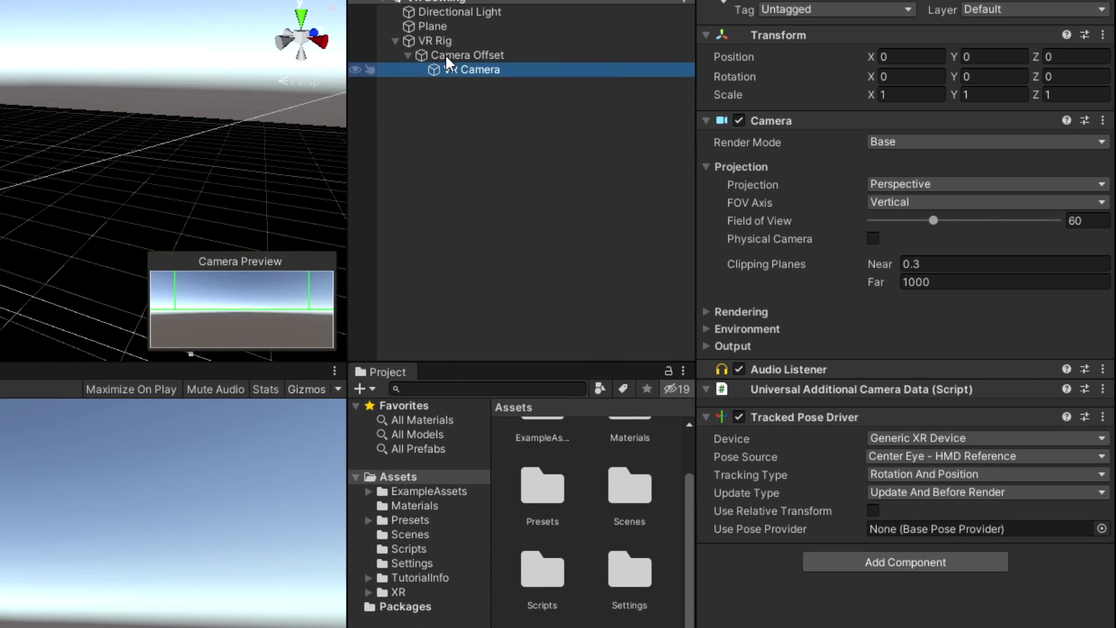
click(440, 55)
right_click(440, 54)
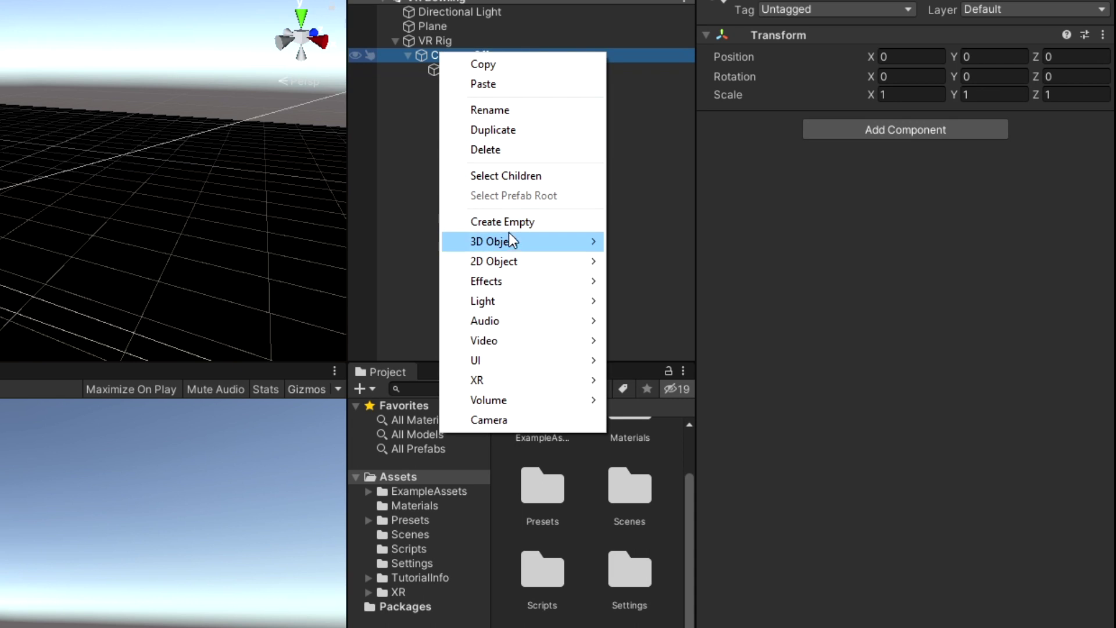
click(500, 219)
key(ctrl+d)
- Rename the two empty objects under Camera Offset as Left Hand and Right Hand
click(458, 87)
click(460, 86)
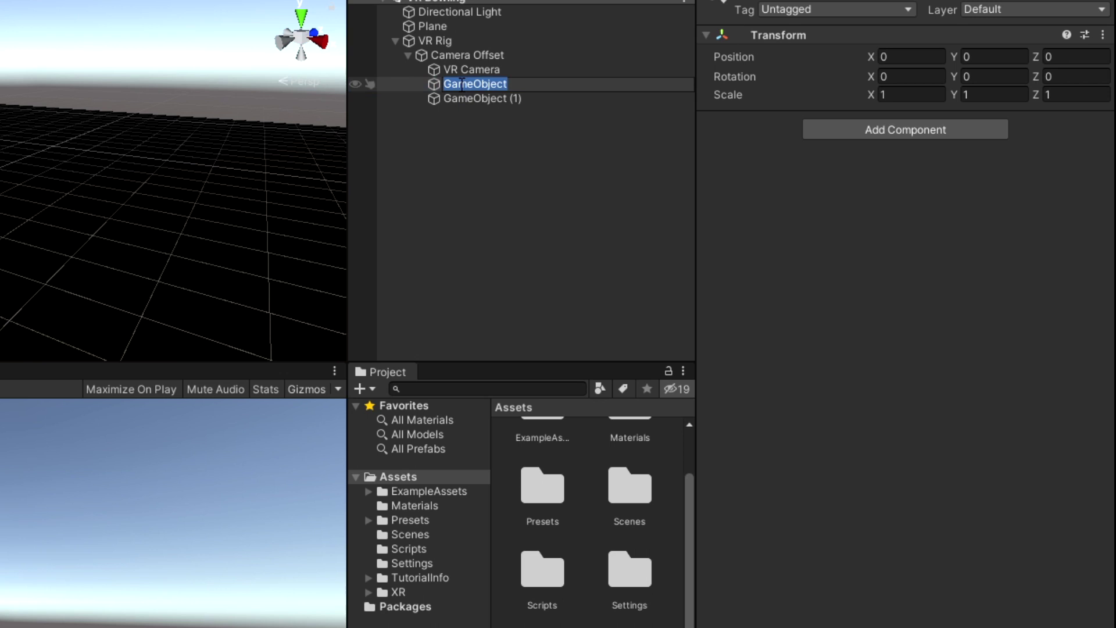
text(Left Hand)
key(Return)
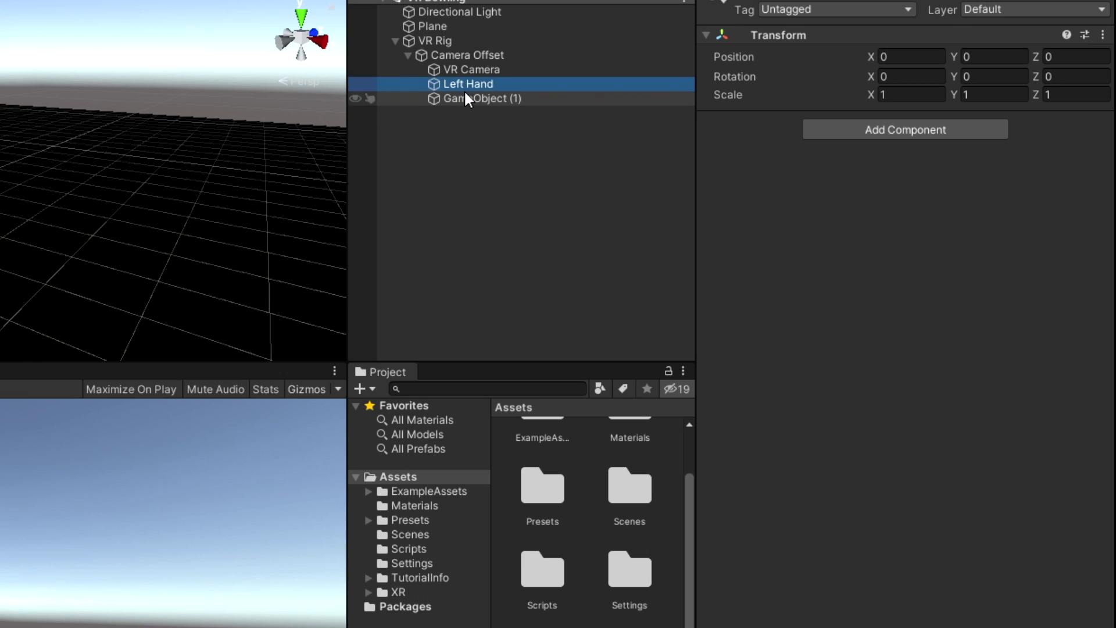
click(473, 99)
double_click(476, 96)
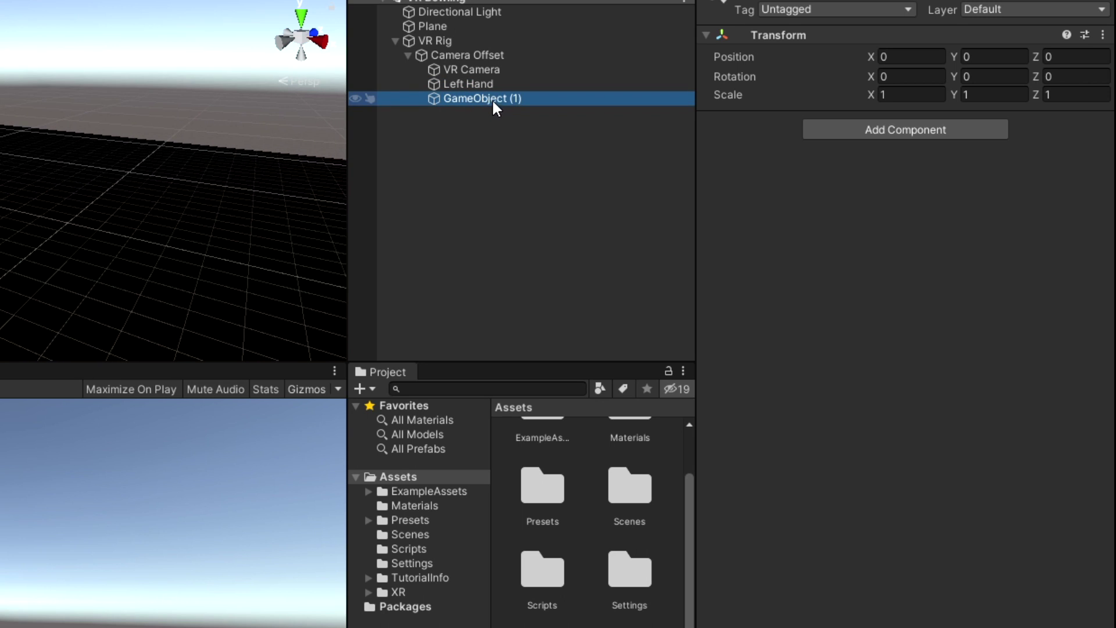
click(496, 96)
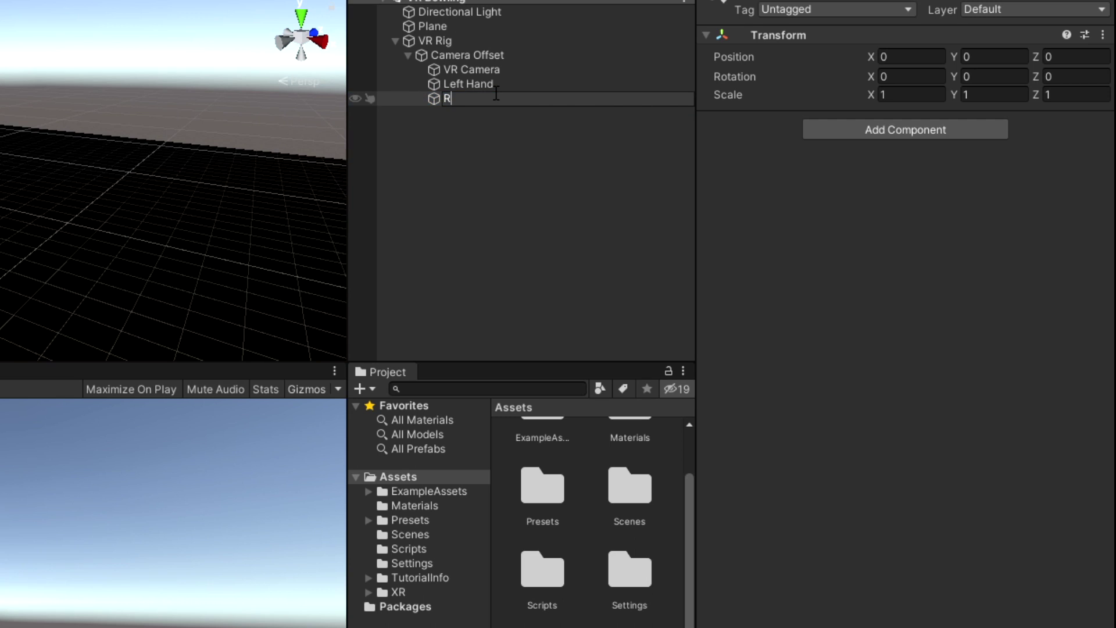
text(Right Hand)
key(Return)
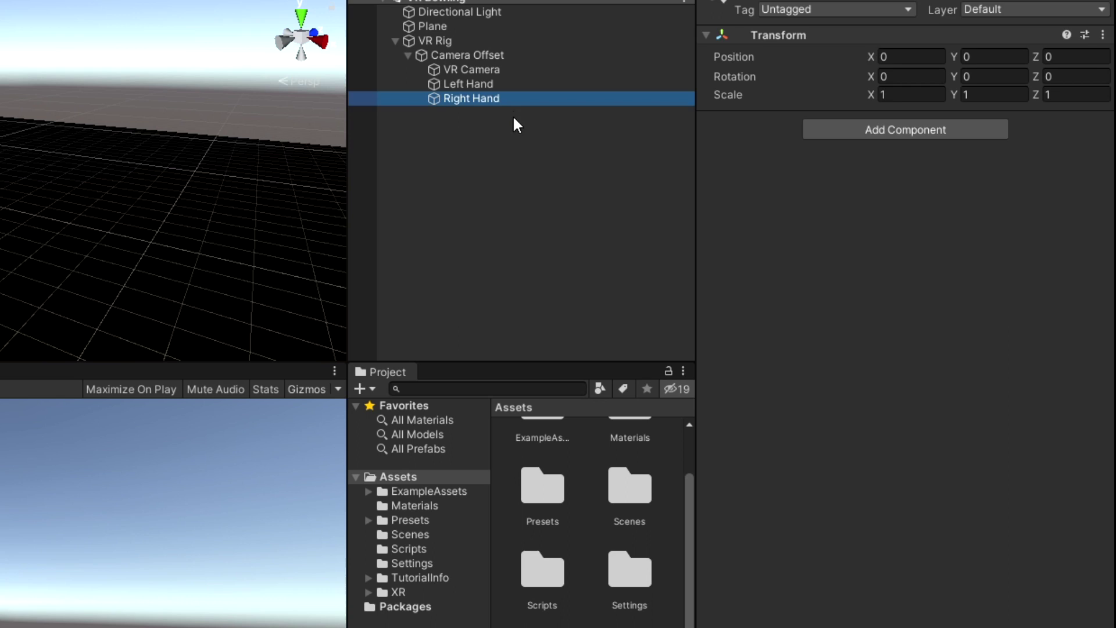
- Add an XR Controller component to both Left Hand and Right Hand at once
click(516, 125)
click(471, 86)
ctrl+click(474, 98)
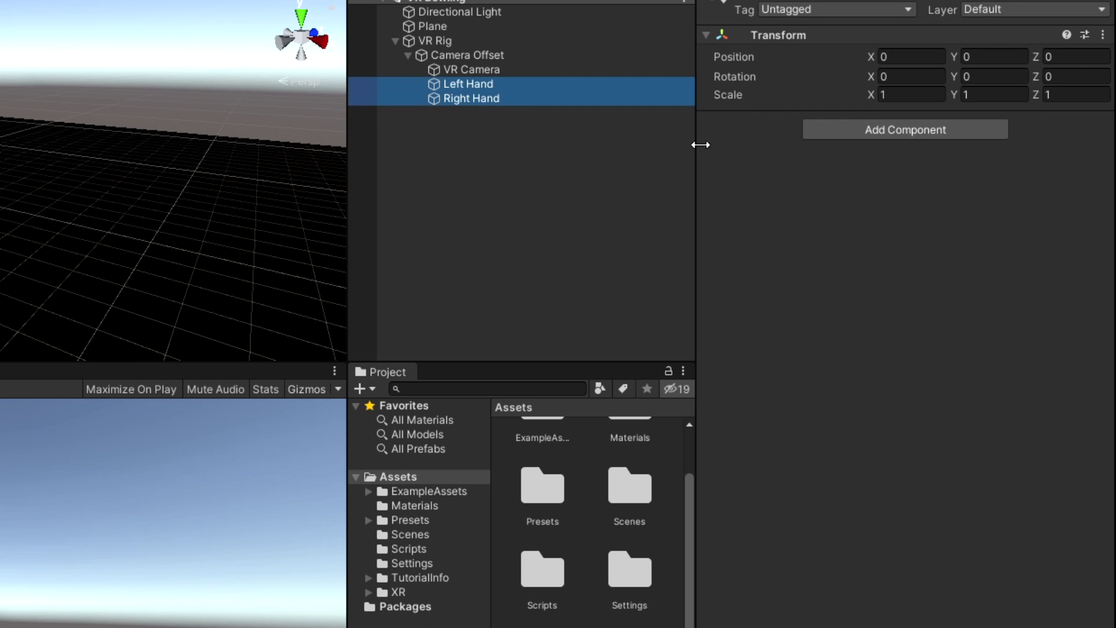
click(880, 130)
text(XRC)
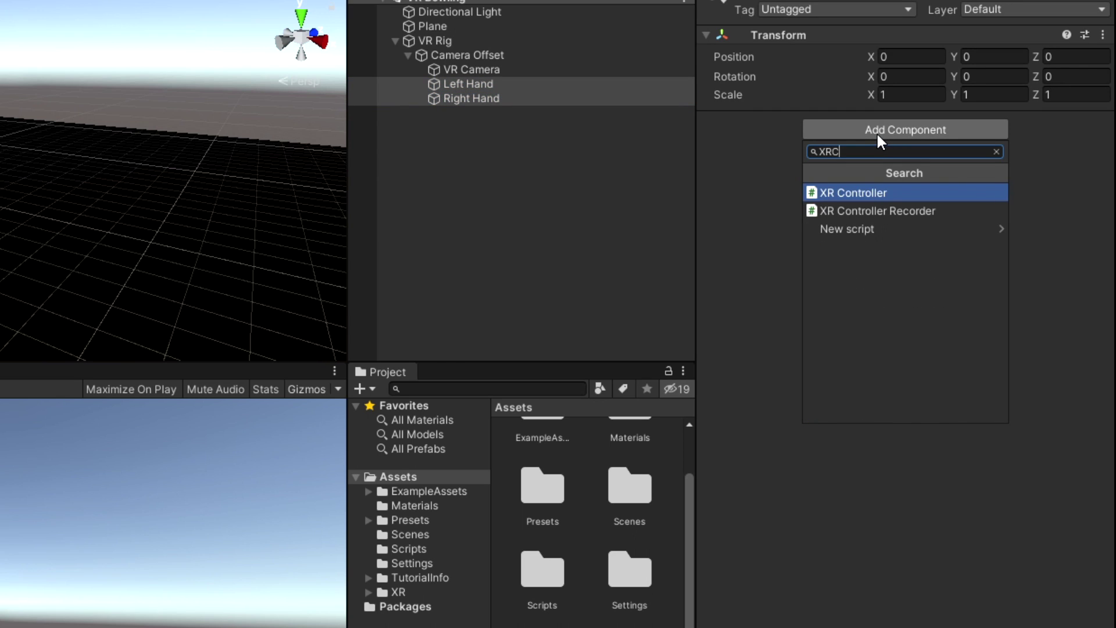
key(Return)
- Set the XR Controller's Controller Node to Left Hand on the Left Hand object and to Right Hand on the Right Hand object
click(452, 87)
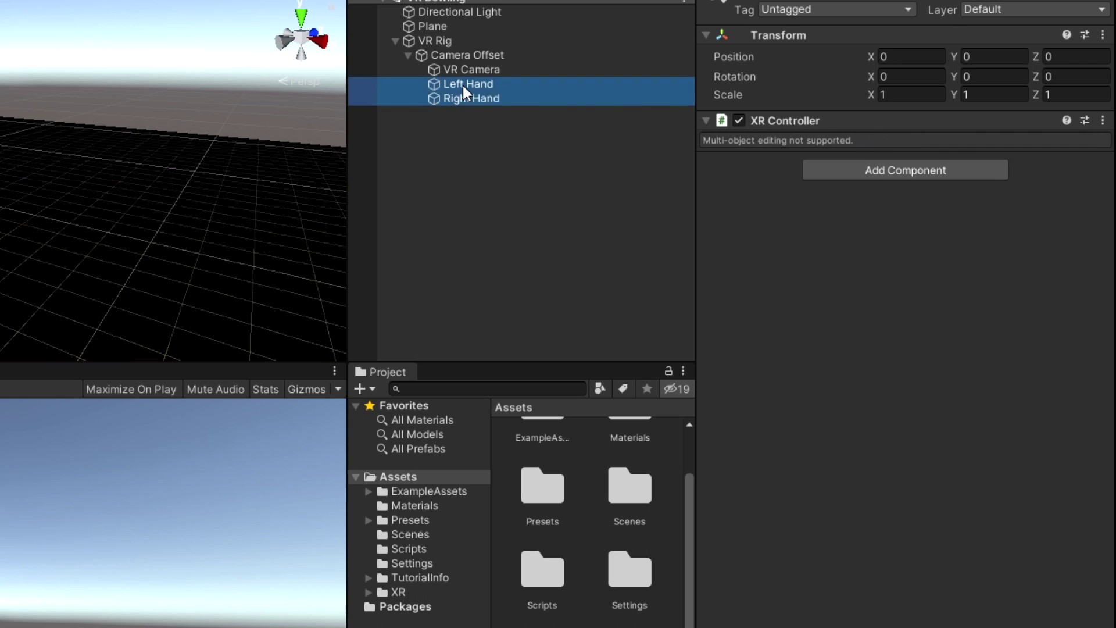
click(469, 99)
click(477, 86)
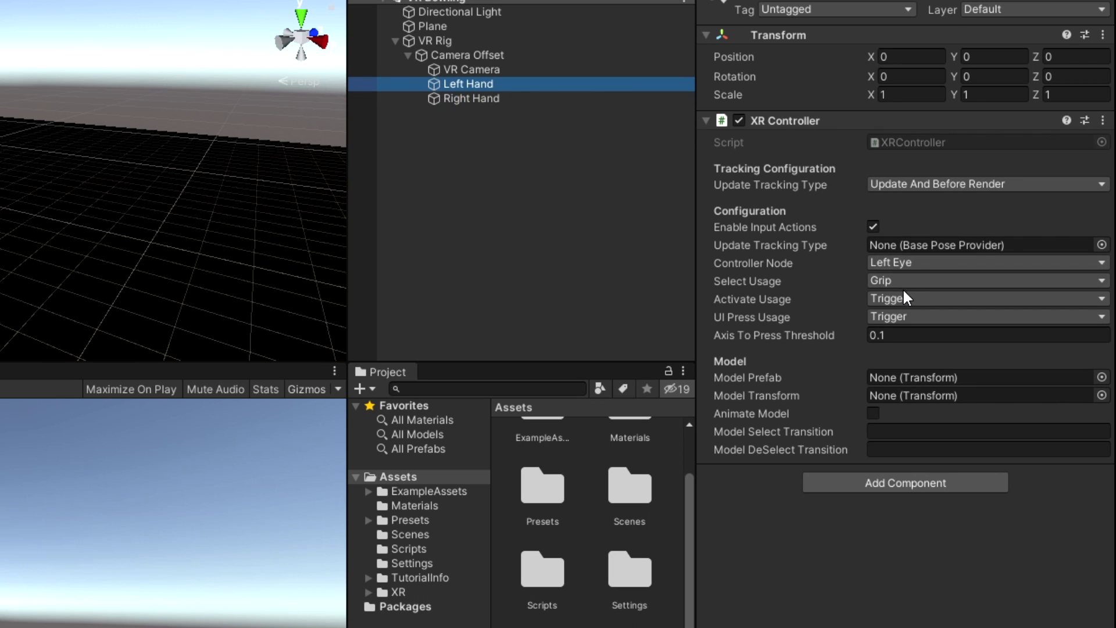
click(907, 264)
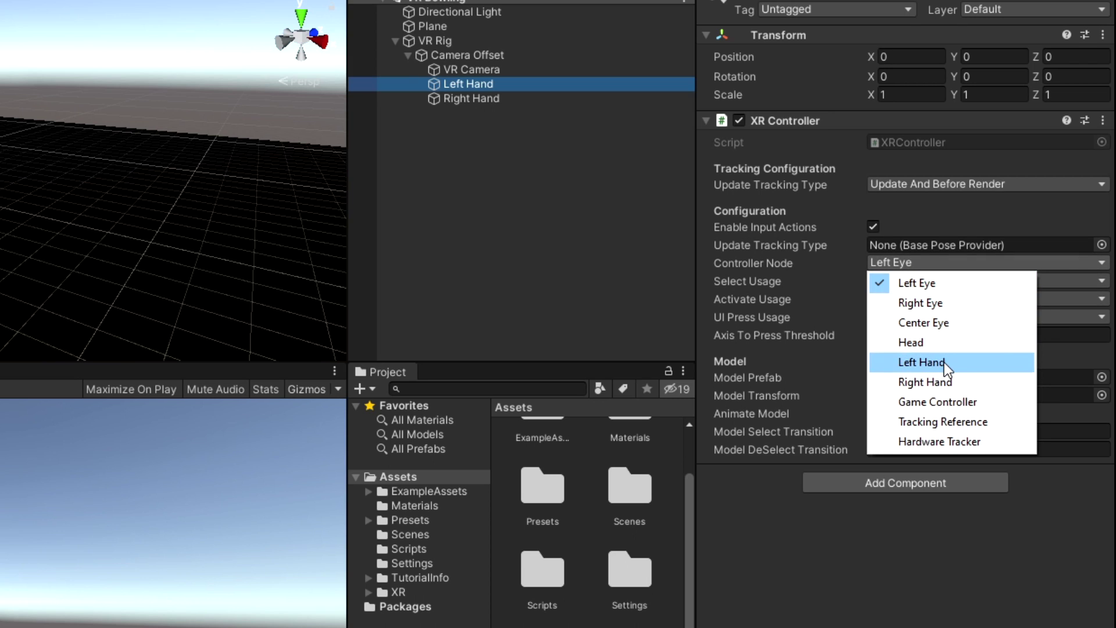
click(897, 361)
click(492, 100)
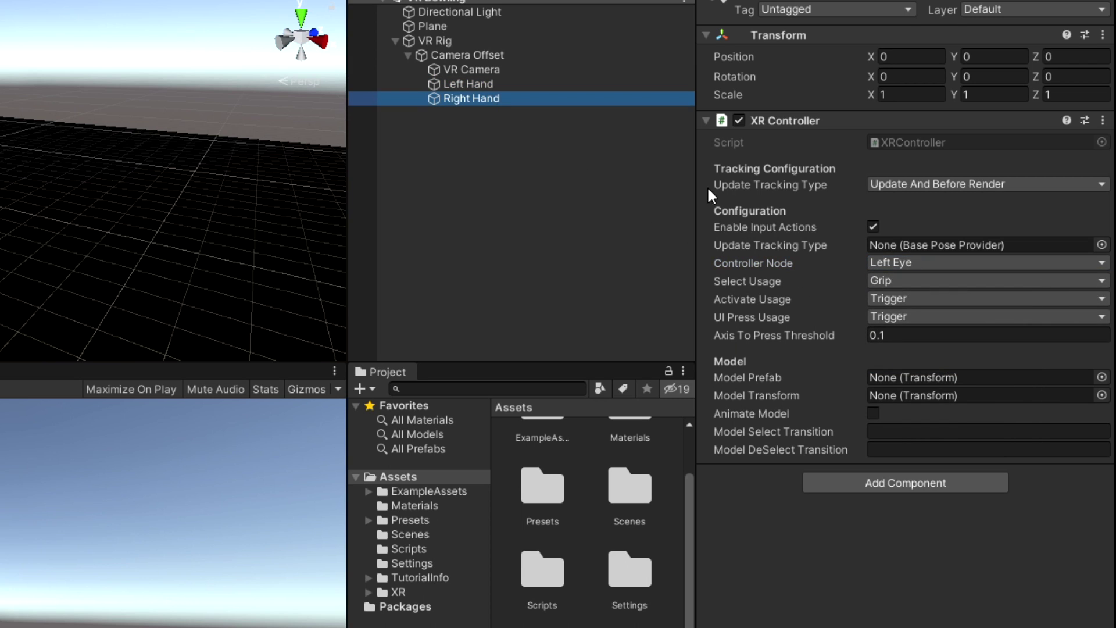
click(869, 265)
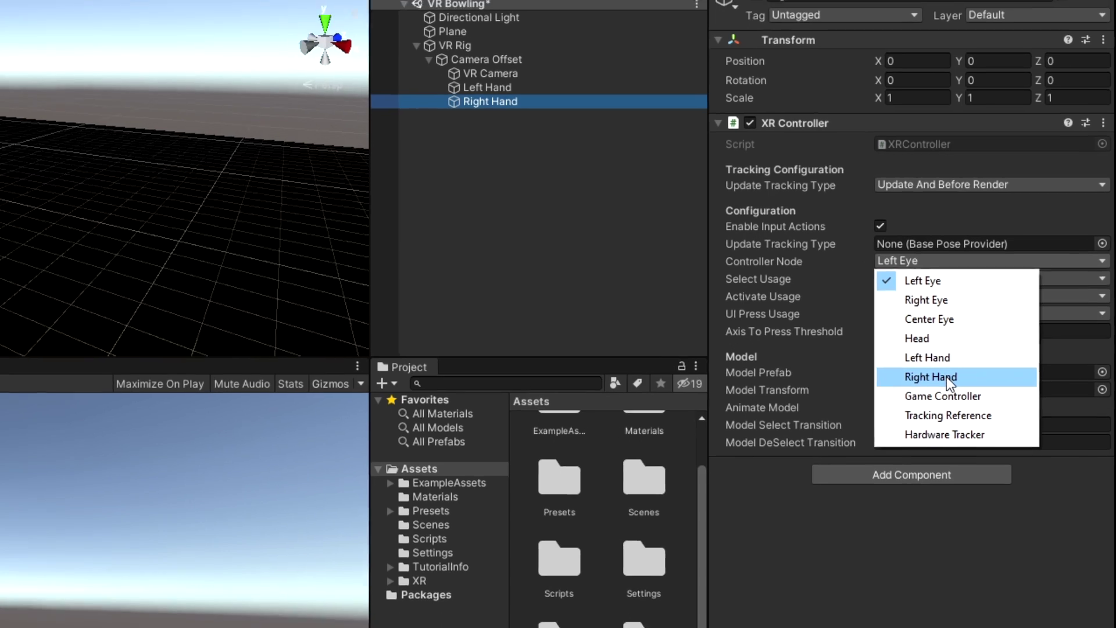
click(943, 379)
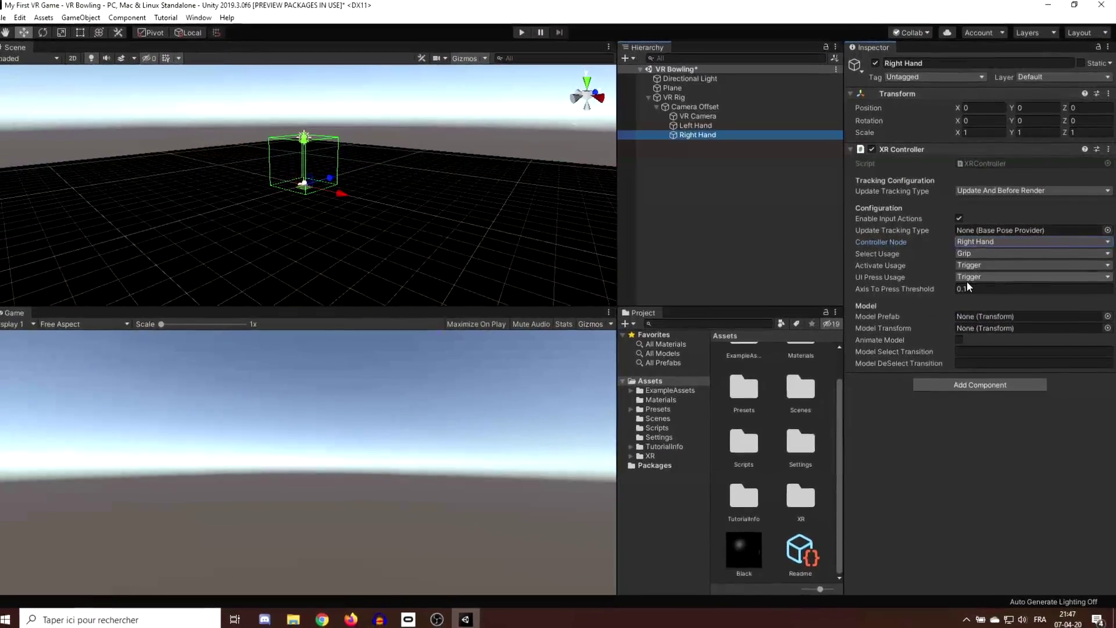
- Test the hand tracking in Play mode and exit Play mode
key(ctrl+p)
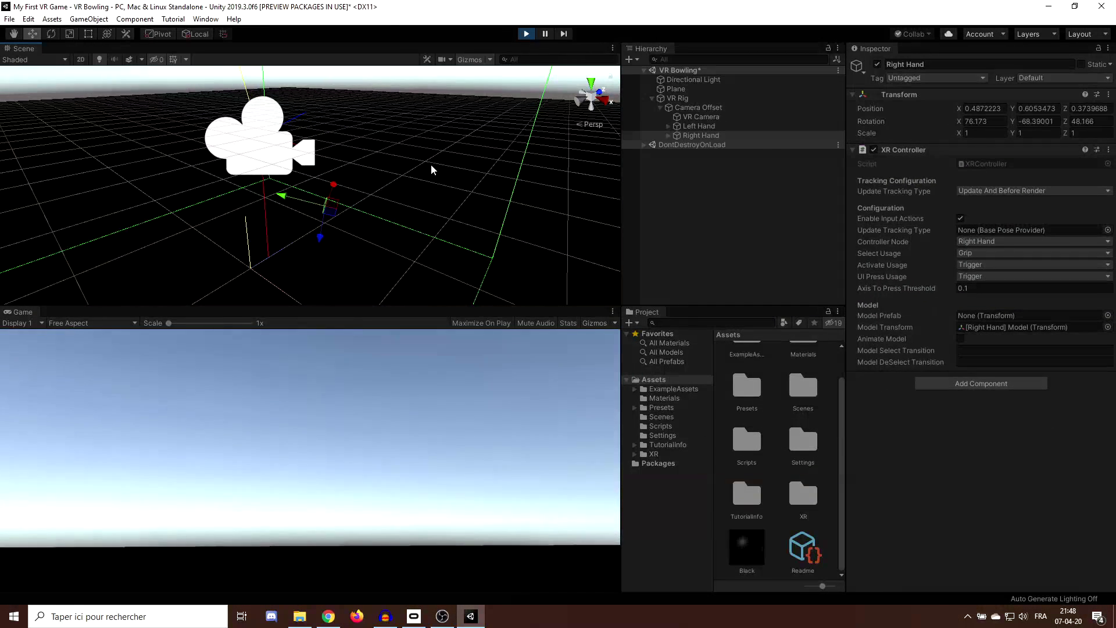
click(526, 34)
scroll(342, 252, down, 3)
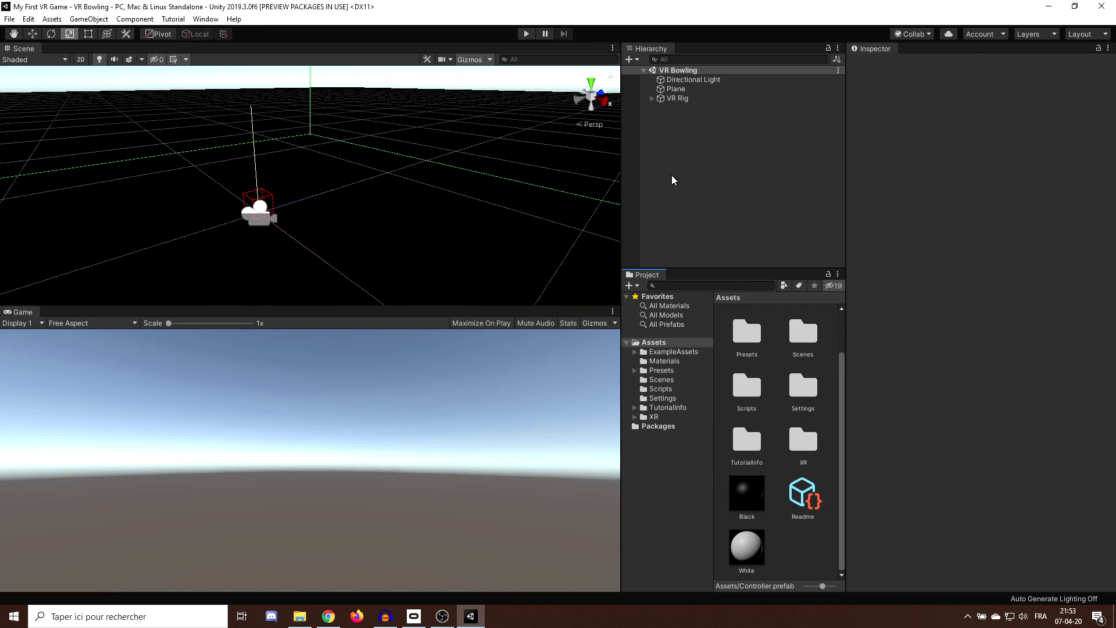
- Create an empty object at the scene root and name it Controller
right_click(665, 142)
click(736, 249)
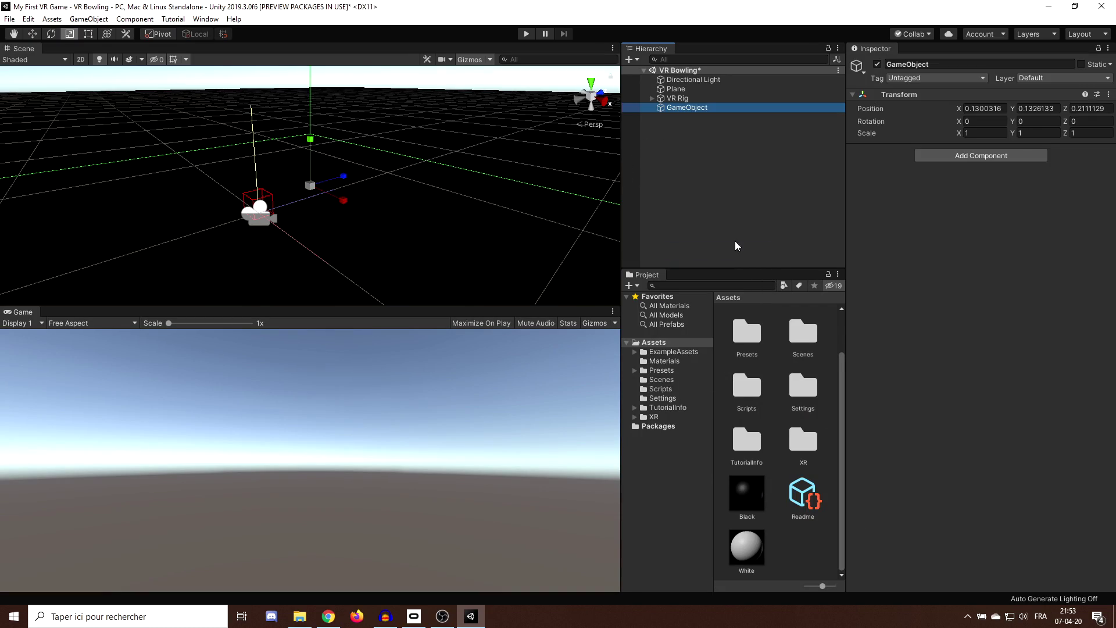
click(689, 108)
- Add a cube as a child of Controller, scale it uniformly to about 0.067, and stretch it lengthwise into an elongated box
right_click(686, 109)
mouse_move(721, 229)
click(823, 229)
drag(319, 186, 261, 197)
scroll(352, 216, up, 4)
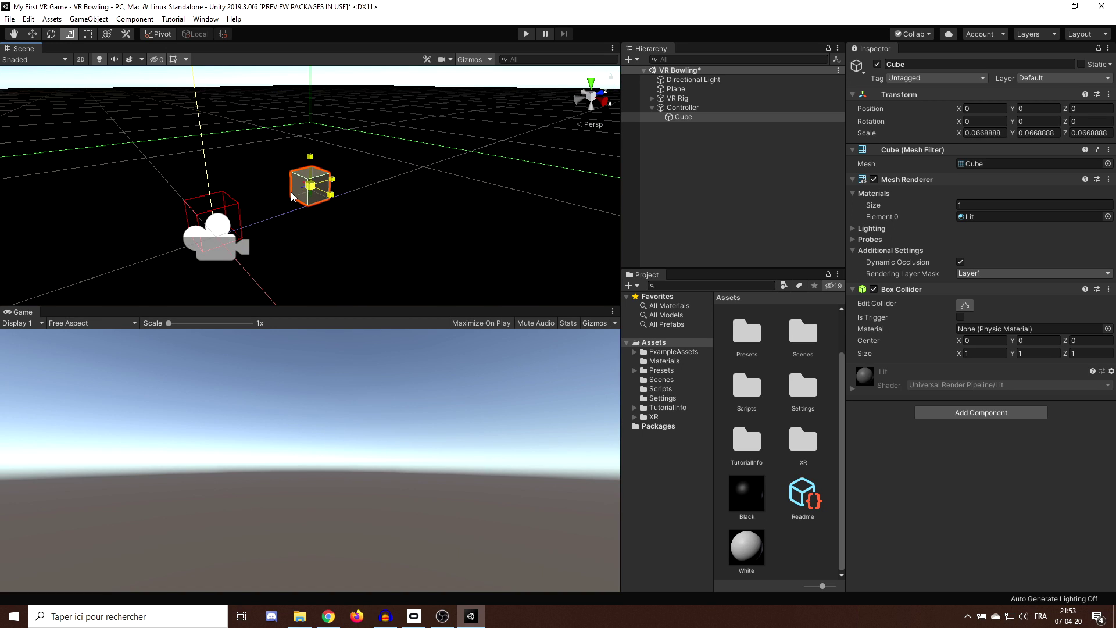
drag(392, 169, 385, 167)
click(737, 155)
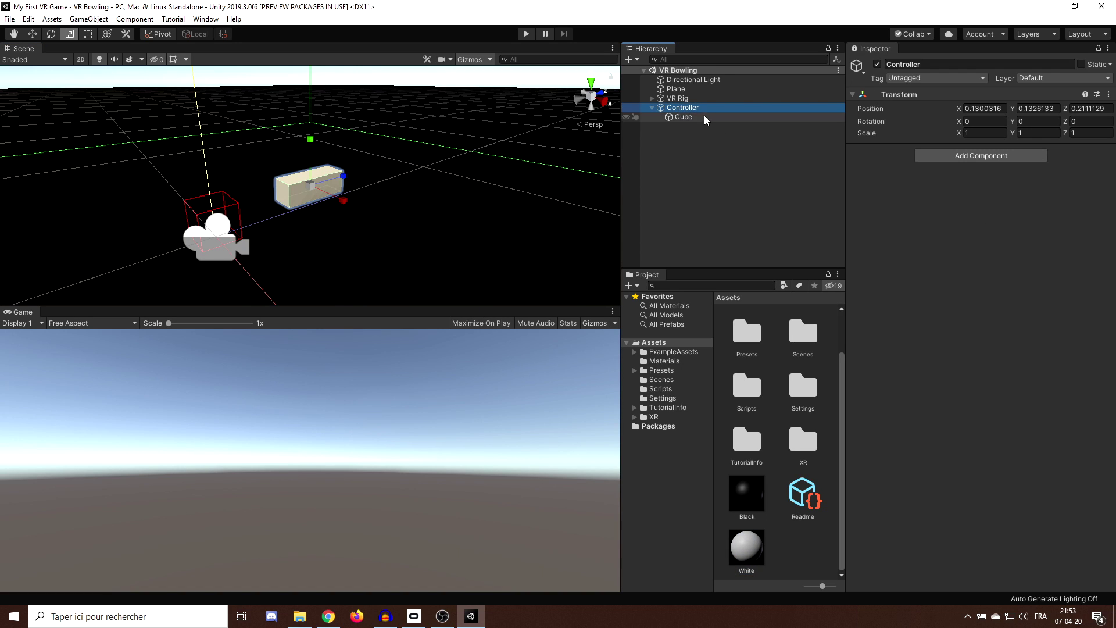
- Save the Controller object as a prefab in the Assets folder and delete its instance from the scene
drag(681, 109, 787, 553)
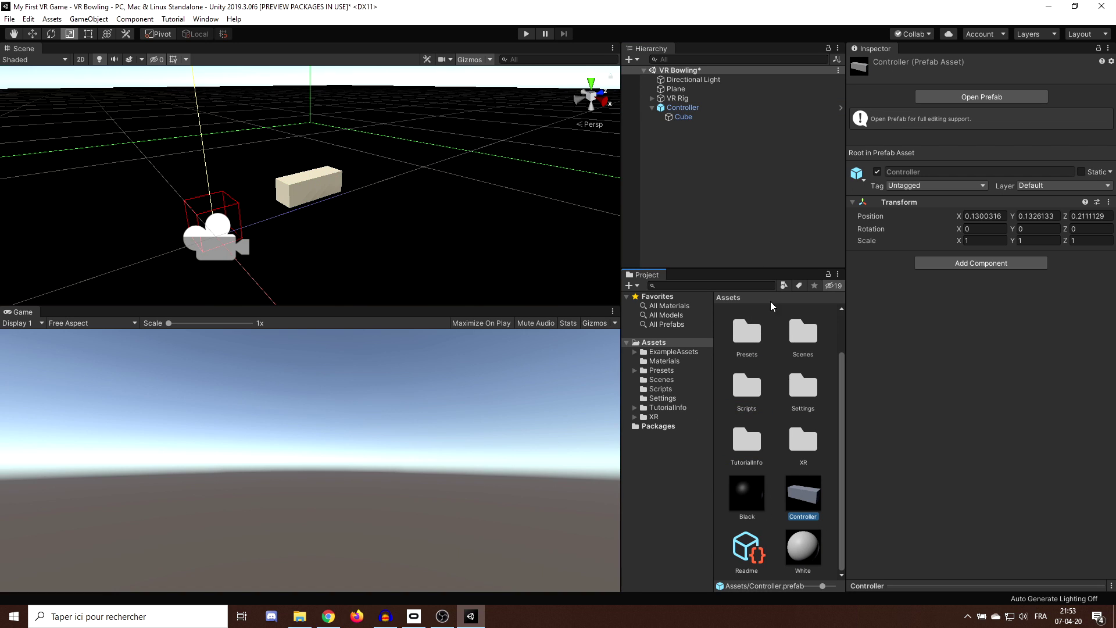
right_click(683, 108)
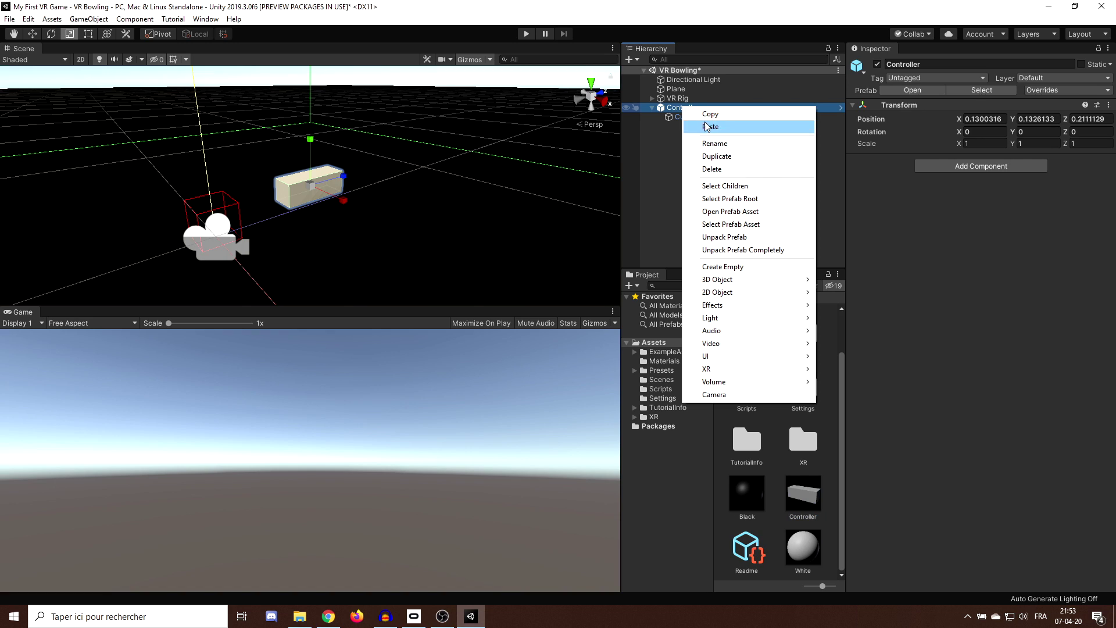
click(715, 169)
- Assign the Controller prefab as the Model Prefab of both the Left Hand and Right Hand XR Controllers, and test in Play mode
click(655, 100)
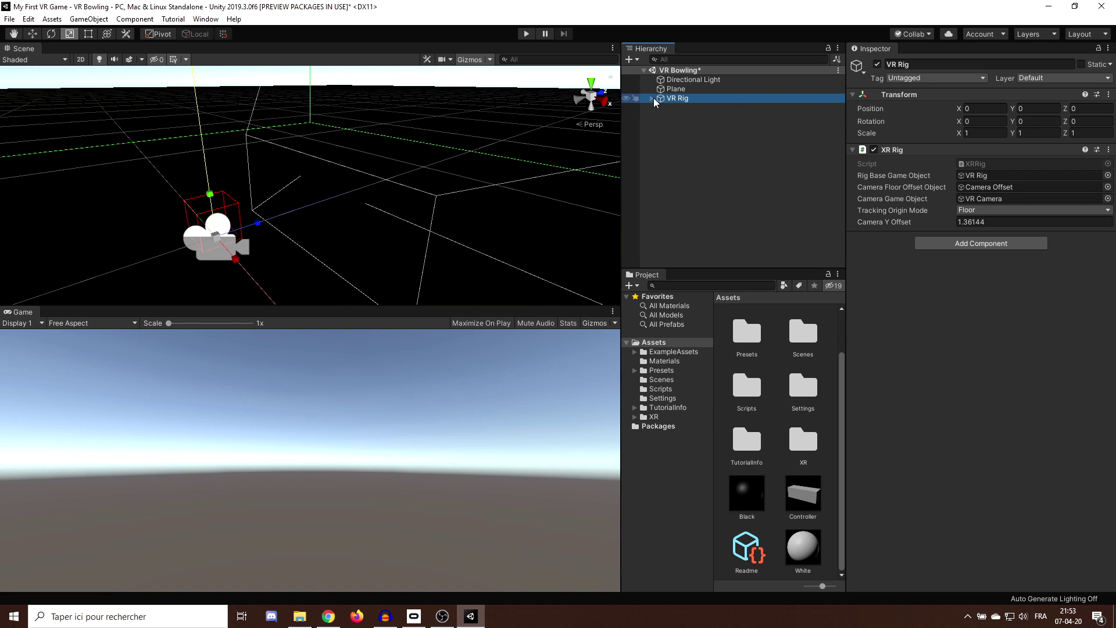
click(699, 126)
drag(803, 493, 964, 316)
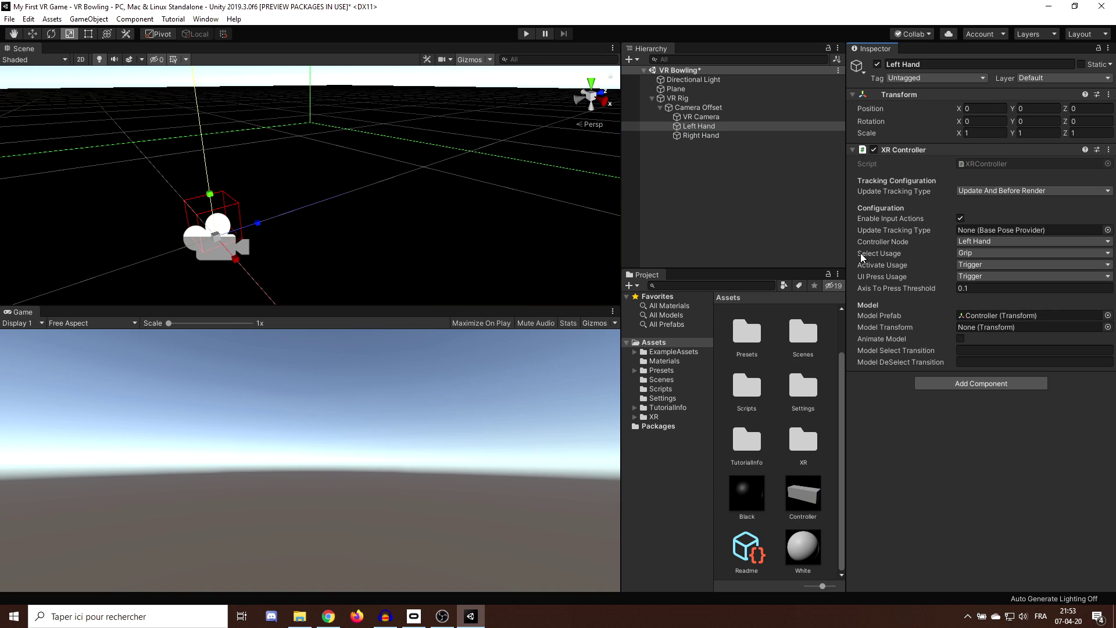
click(700, 135)
drag(803, 493, 965, 317)
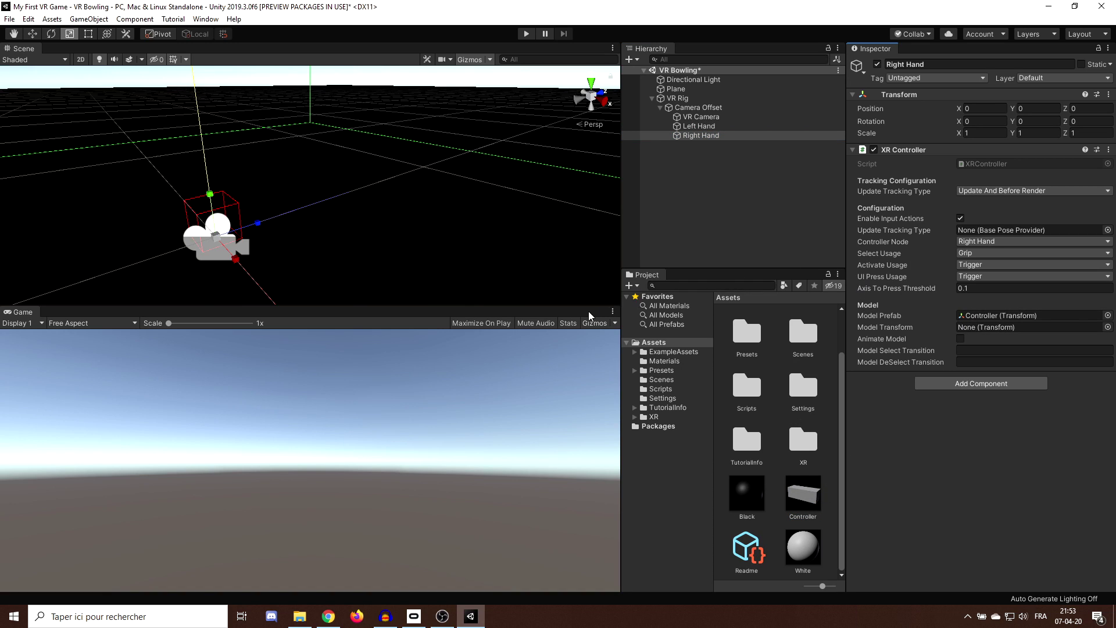
click(526, 33)
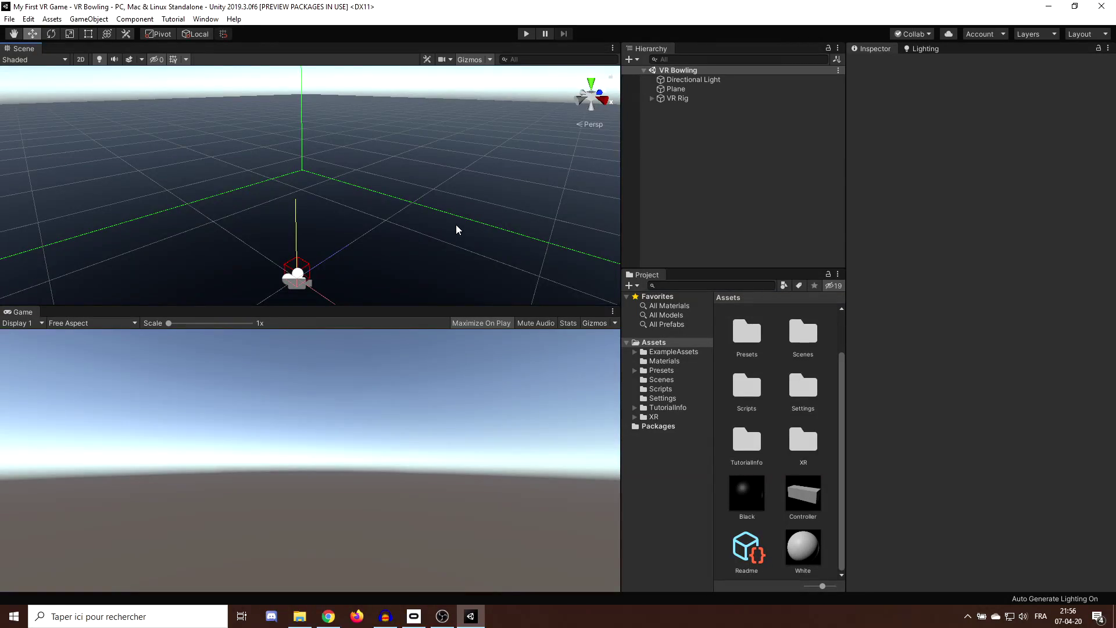
- Add a cube at the scene root and resize it into a low, wide table-like block
right_click(665, 133)
mouse_move(686, 244)
click(792, 244)
drag(346, 202, 277, 157)
scroll(300, 154, up, 2)
right_drag(454, 191, 367, 136)
- Add a sphere above the block and scale it uniformly to about 0.208
right_click(660, 134)
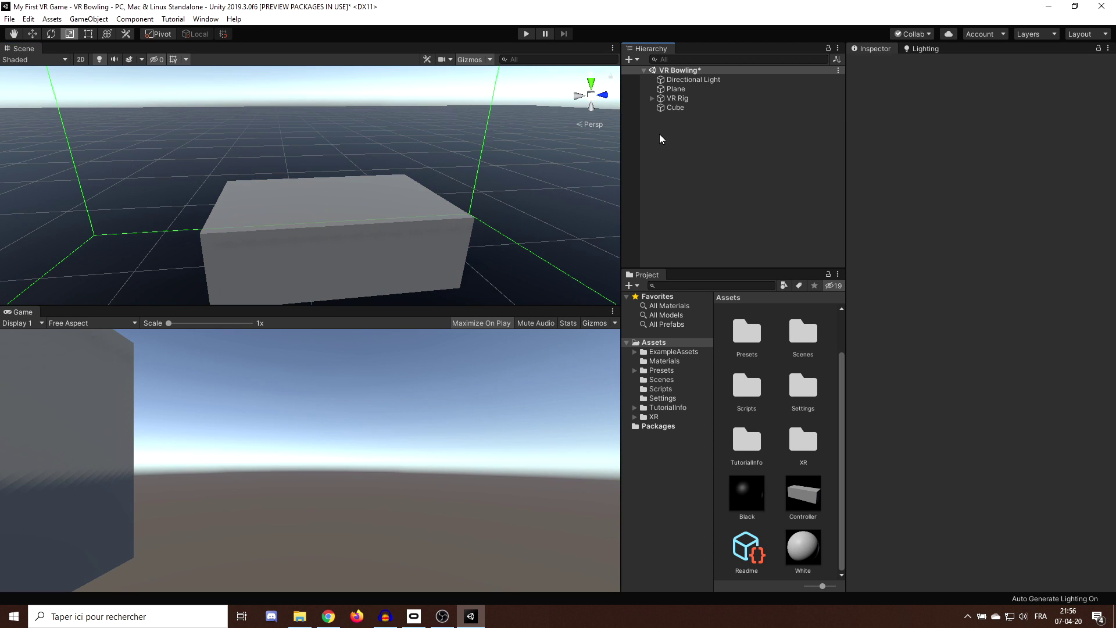
mouse_move(715, 256)
click(801, 267)
drag(310, 186, 268, 203)
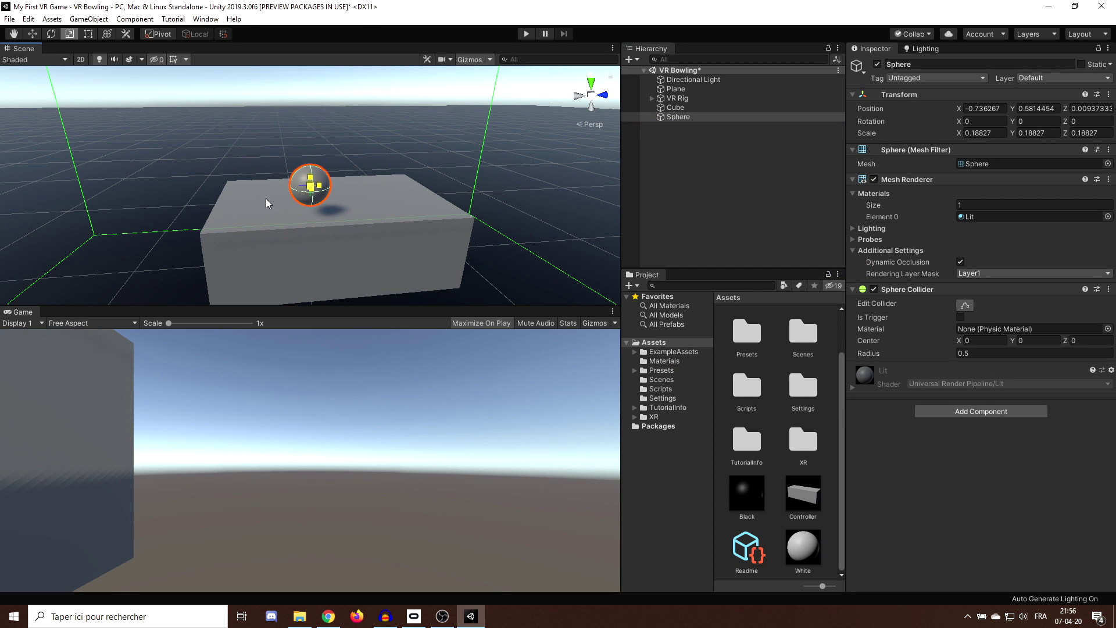
key(f)
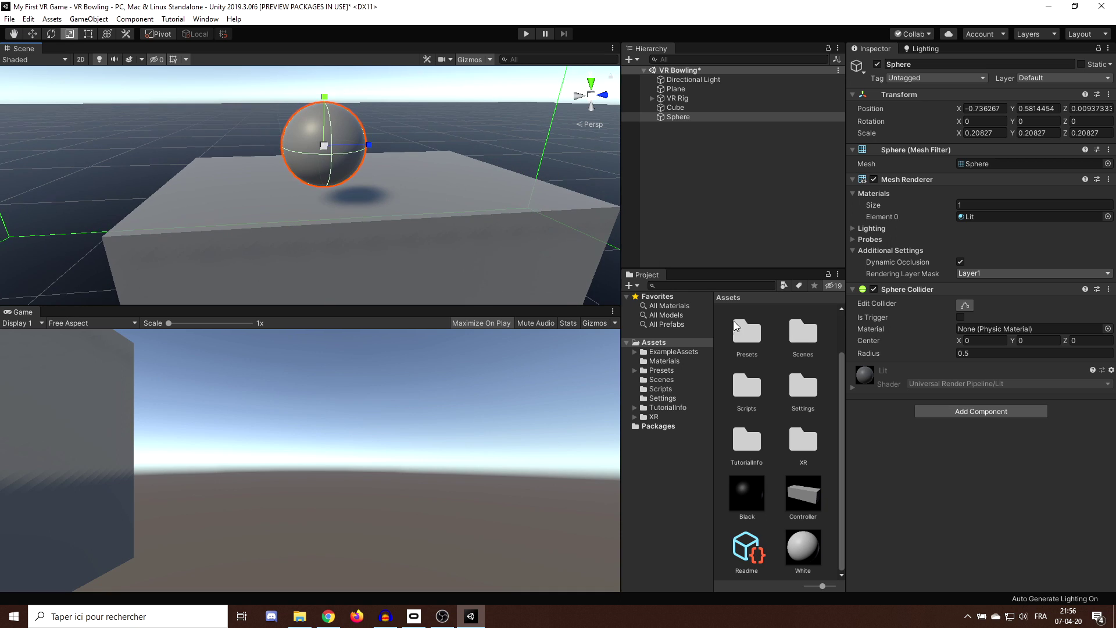
- Create a material named Red in the Assets folder and set its Base Map colour to bright red
right_click(648, 349)
mouse_move(674, 41)
click(874, 236)
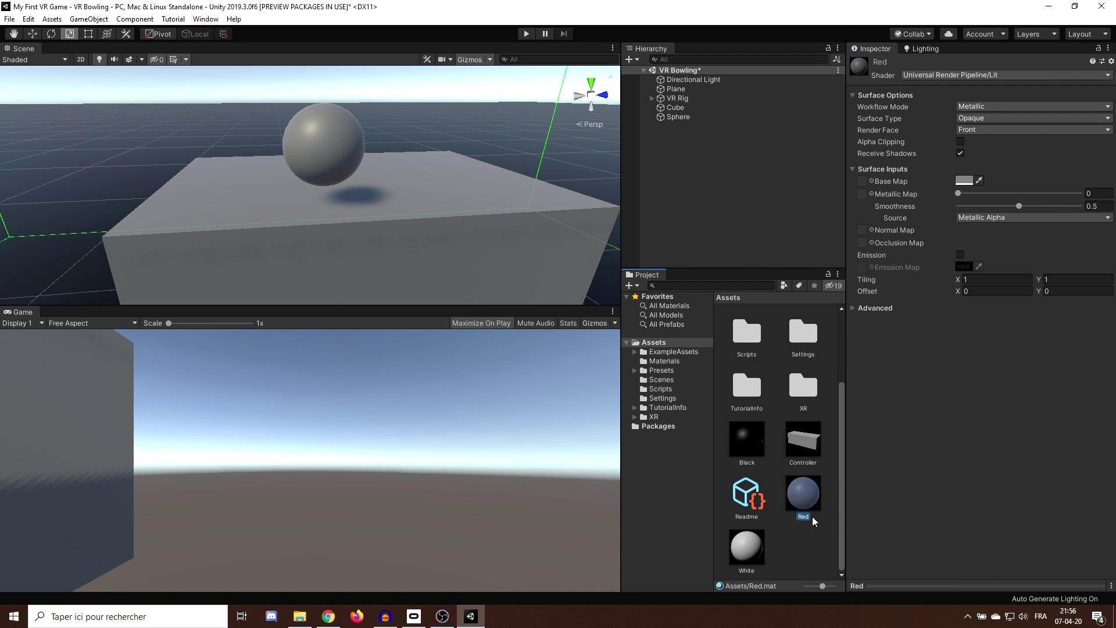
click(971, 180)
drag(757, 373, 799, 359)
click(828, 284)
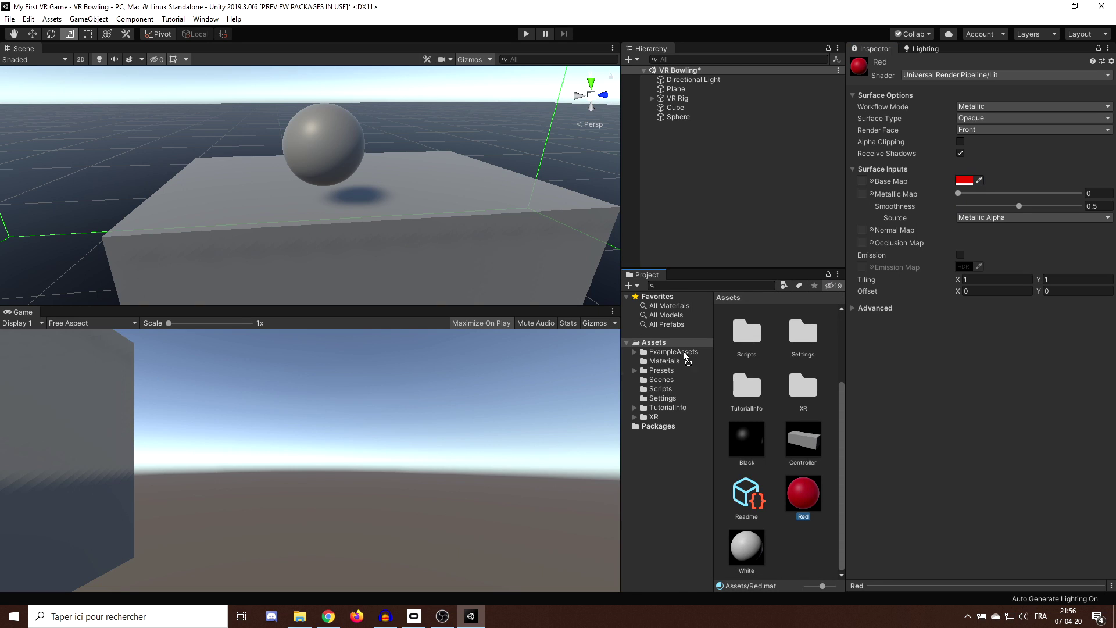
- Apply the Red material to the sphere and raise the sphere above the block to a Y position of about 0.743
drag(727, 387, 337, 167)
scroll(336, 168, down, 3)
click(702, 116)
scroll(337, 180, up, 2)
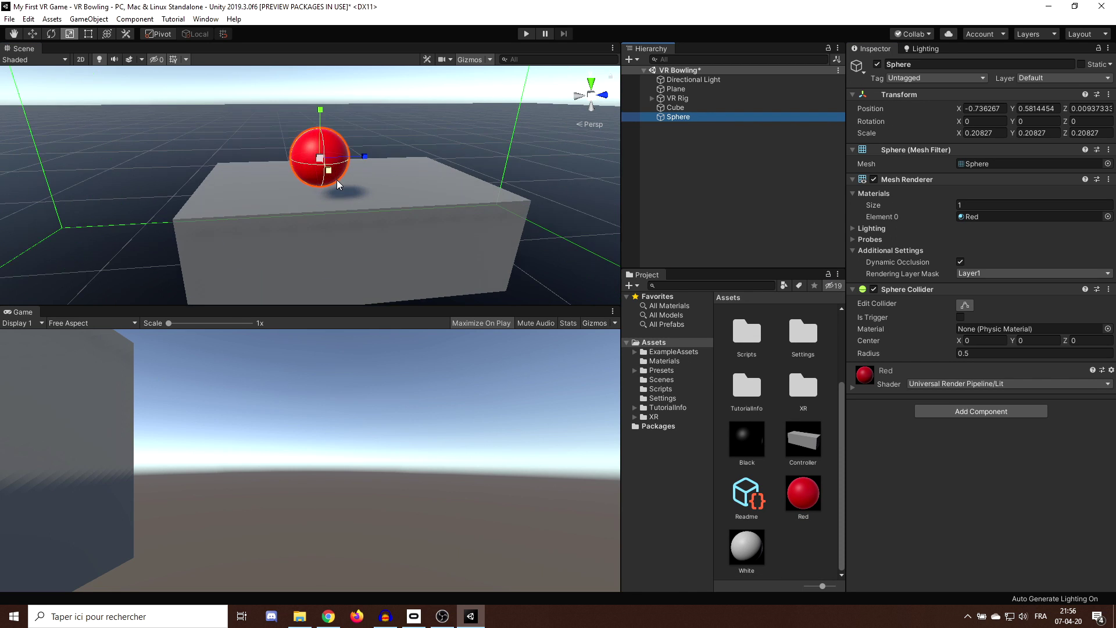
alt+drag(378, 139, 379, 111)
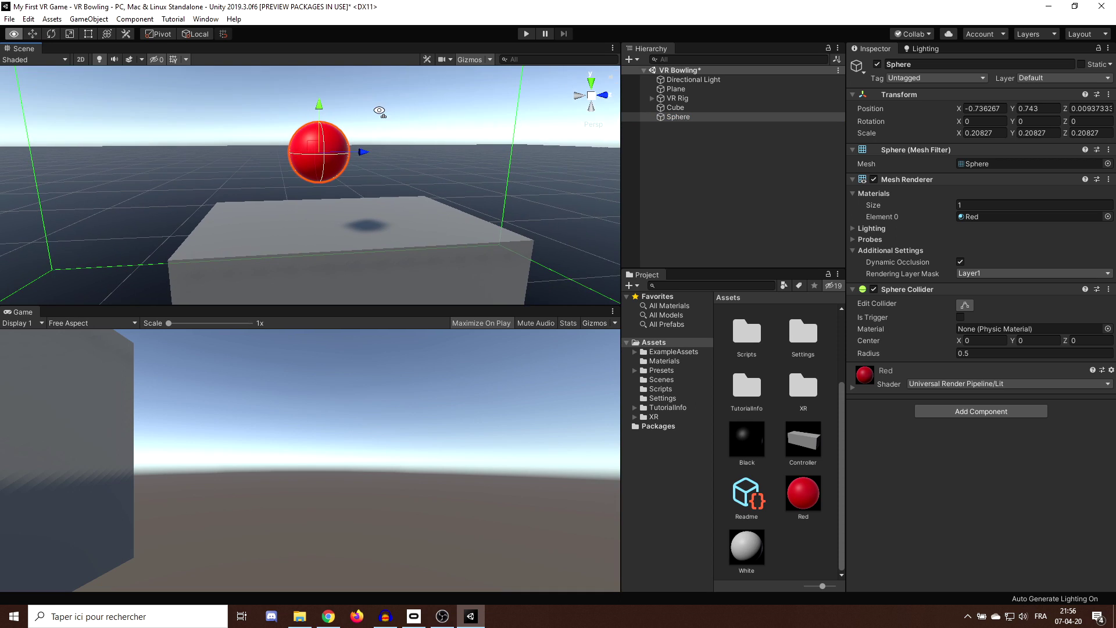
- Add a Rigidbody component to the sphere and test the scene in Play mode
click(936, 414)
text(Rigi)
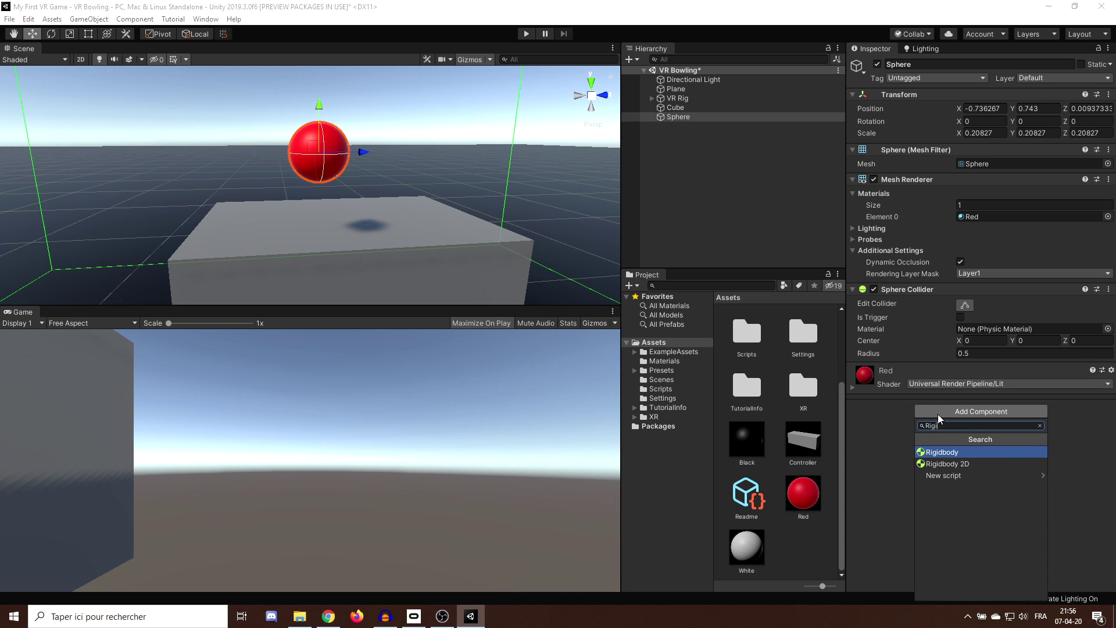
key(Return)
key(f)
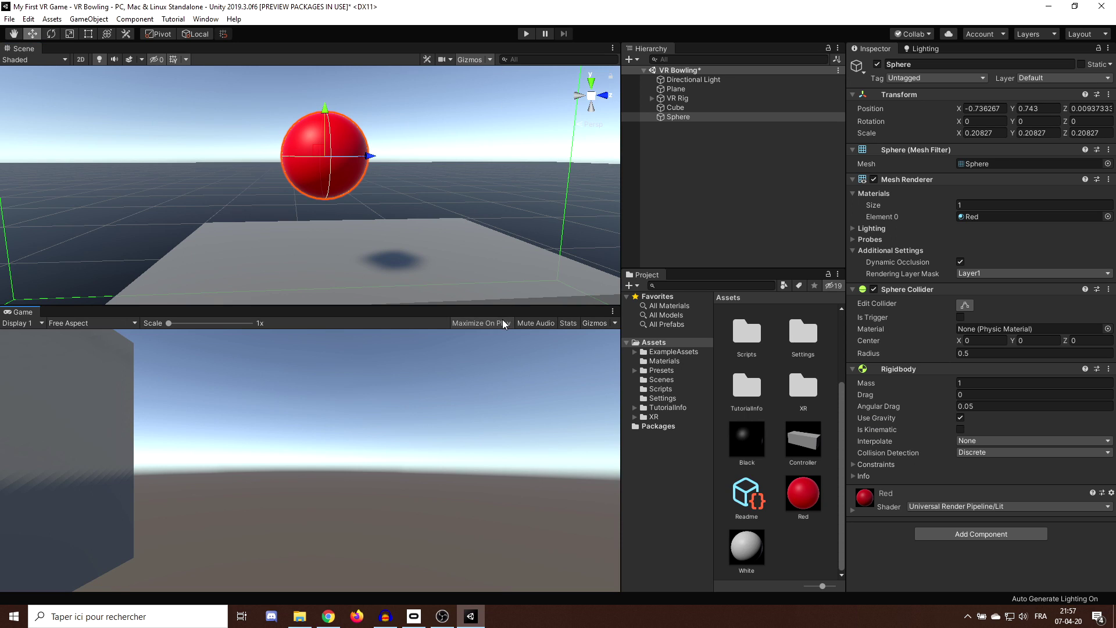
click(528, 34)
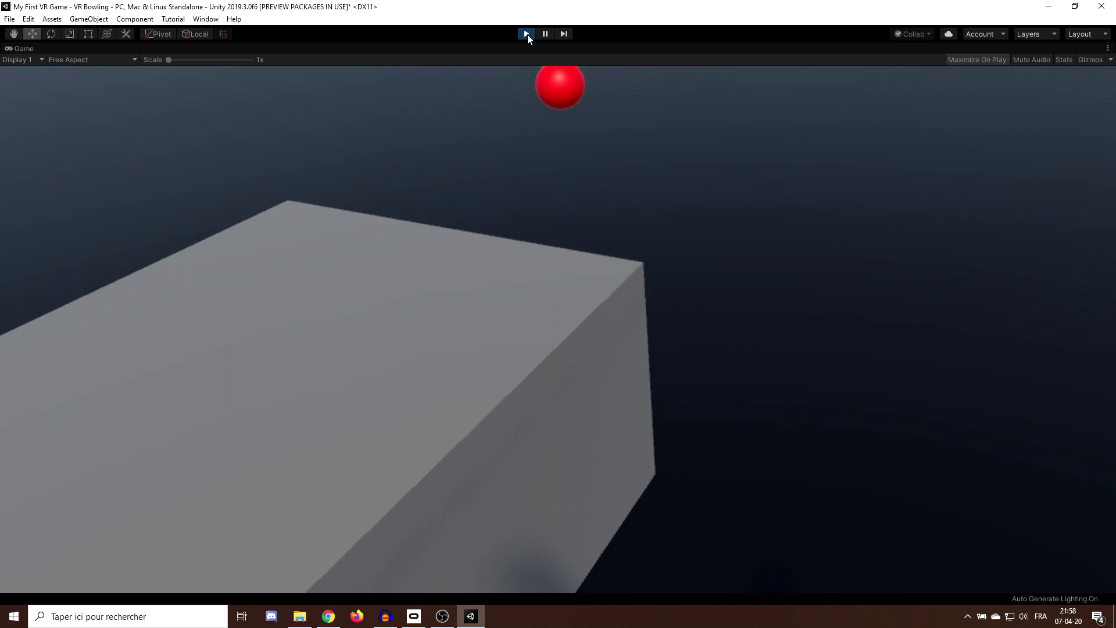
click(526, 33)
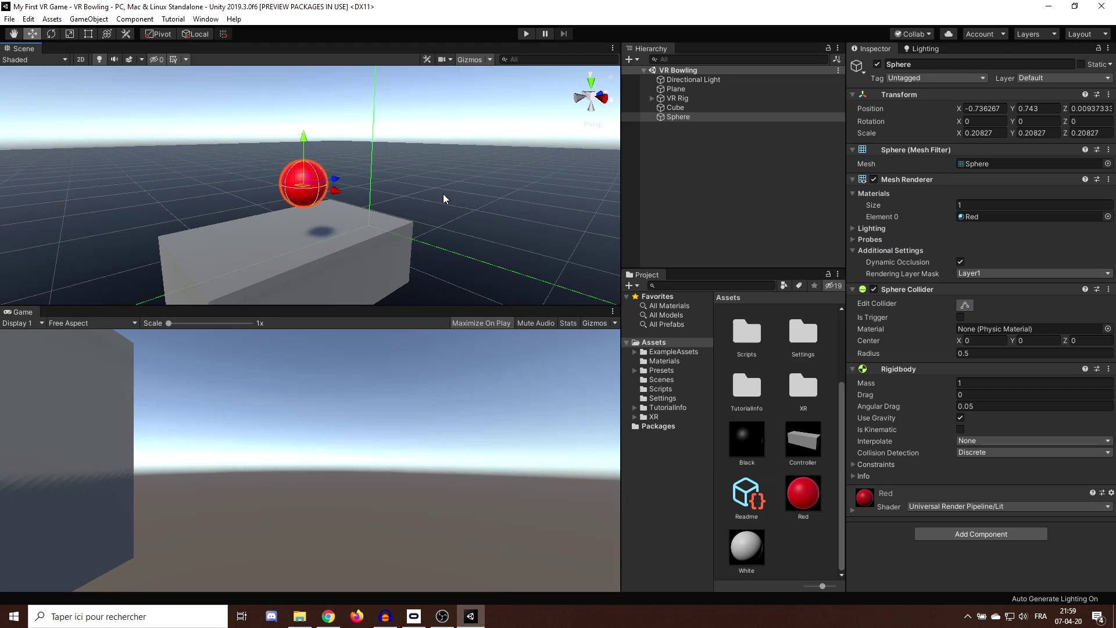
- Add the XR Grab Interactable component to the sphere
click(952, 533)
text(XRGr)
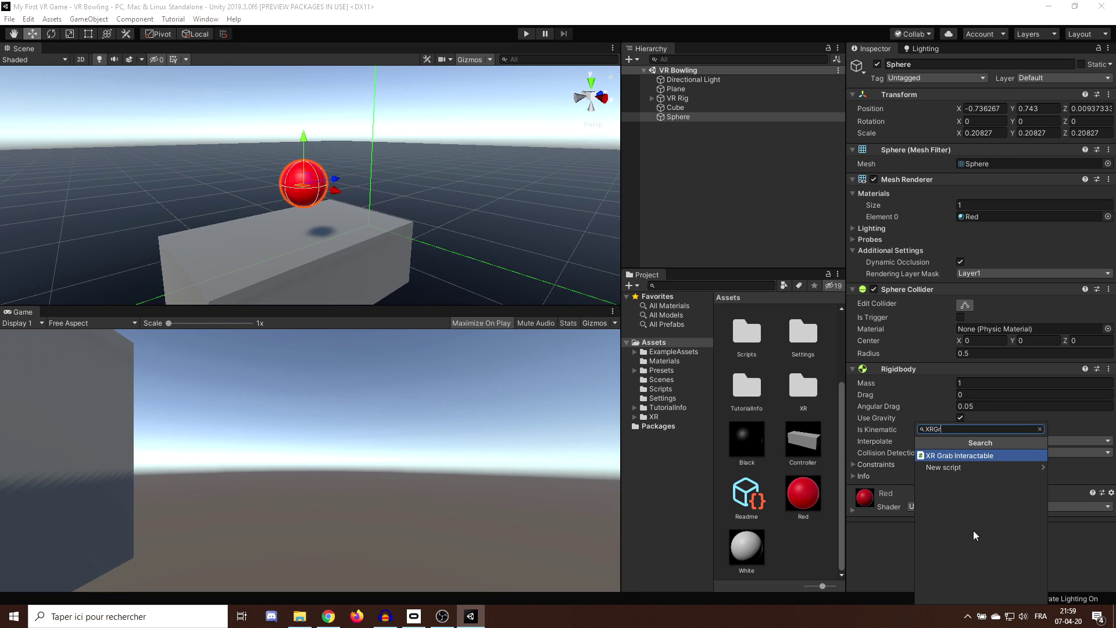
key(Return)
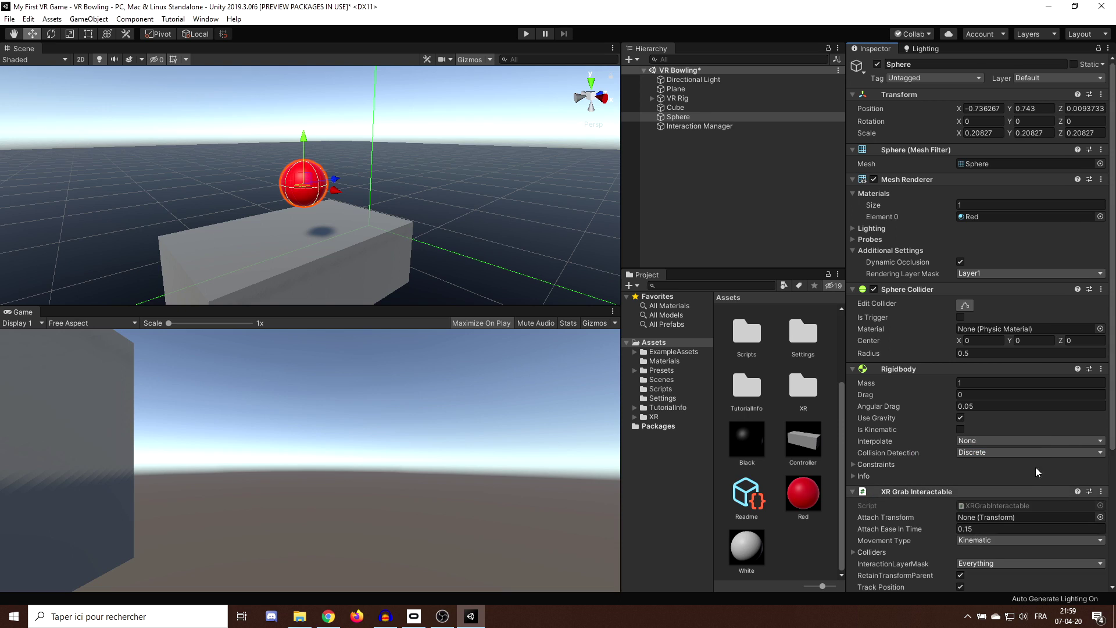
- Add an XR Direct Interactor component to both the Left Hand and Right Hand of the VR Rig
click(649, 99)
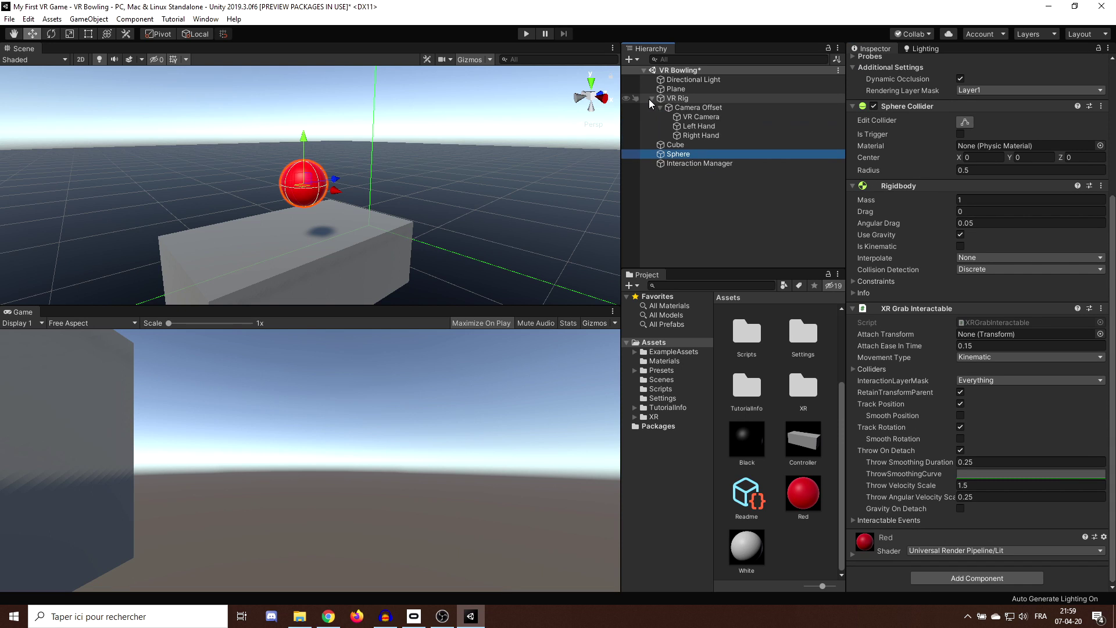
click(686, 127)
ctrl+click(697, 135)
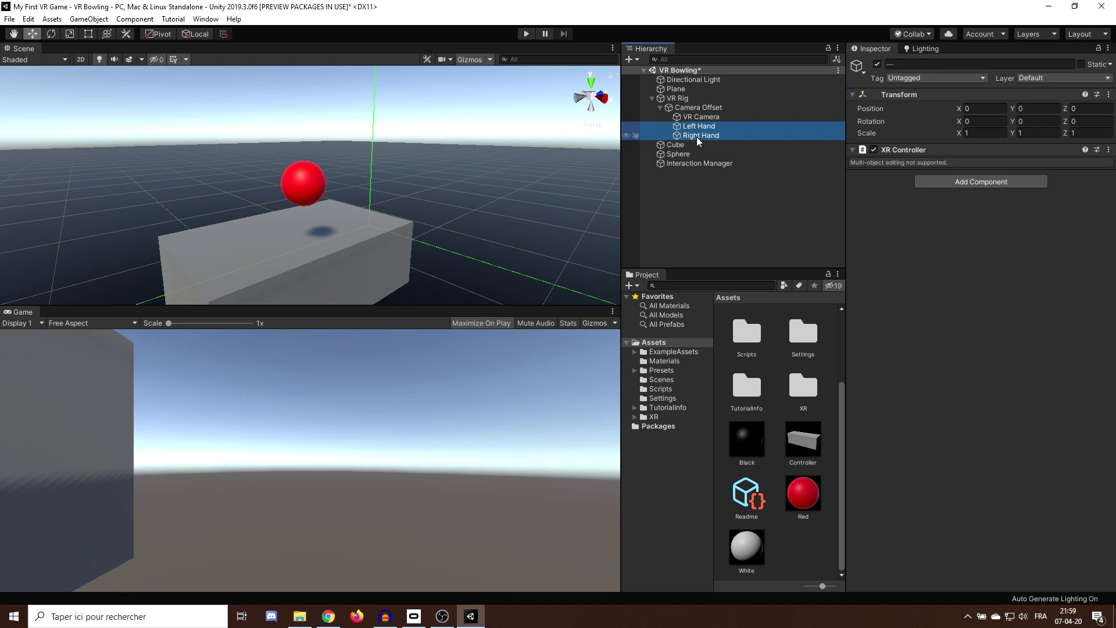
click(929, 181)
text(XR Direct)
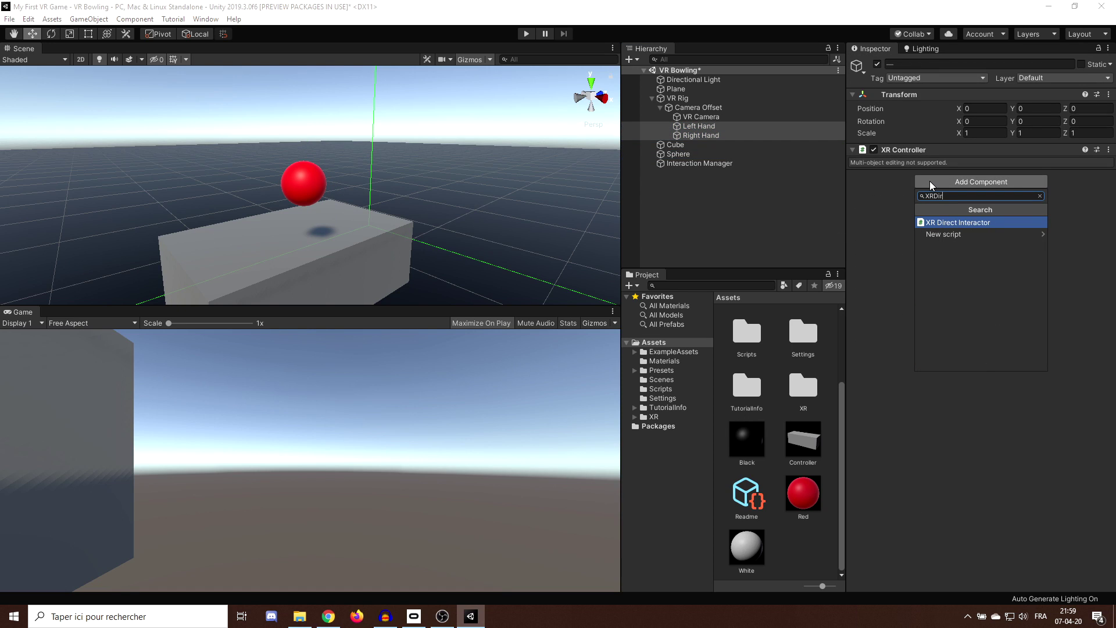
key(Return)
- Give both hands a Sphere Collider with radius 0.2 set as a trigger, and test the scene in Play mode
click(711, 127)
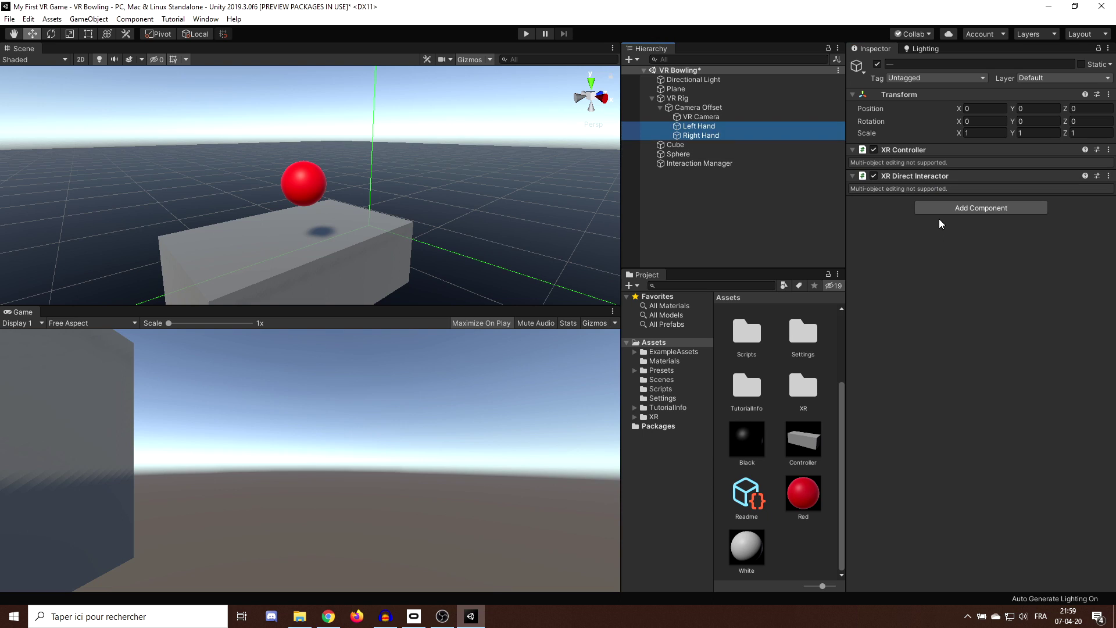
click(947, 209)
text(sphere)
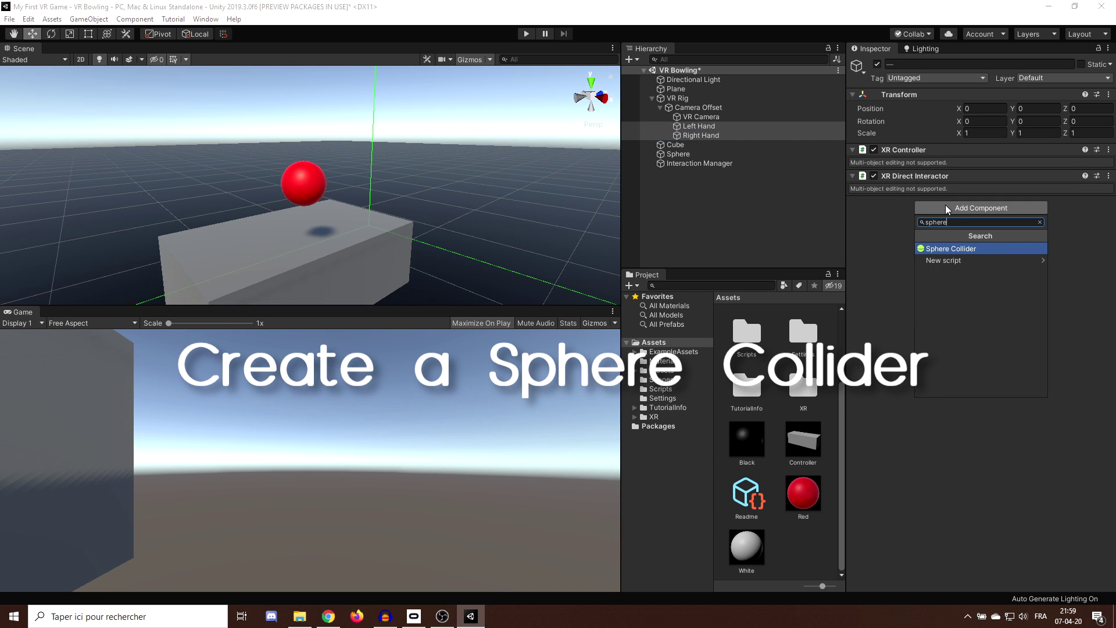
key(Return)
drag(947, 268, 942, 267)
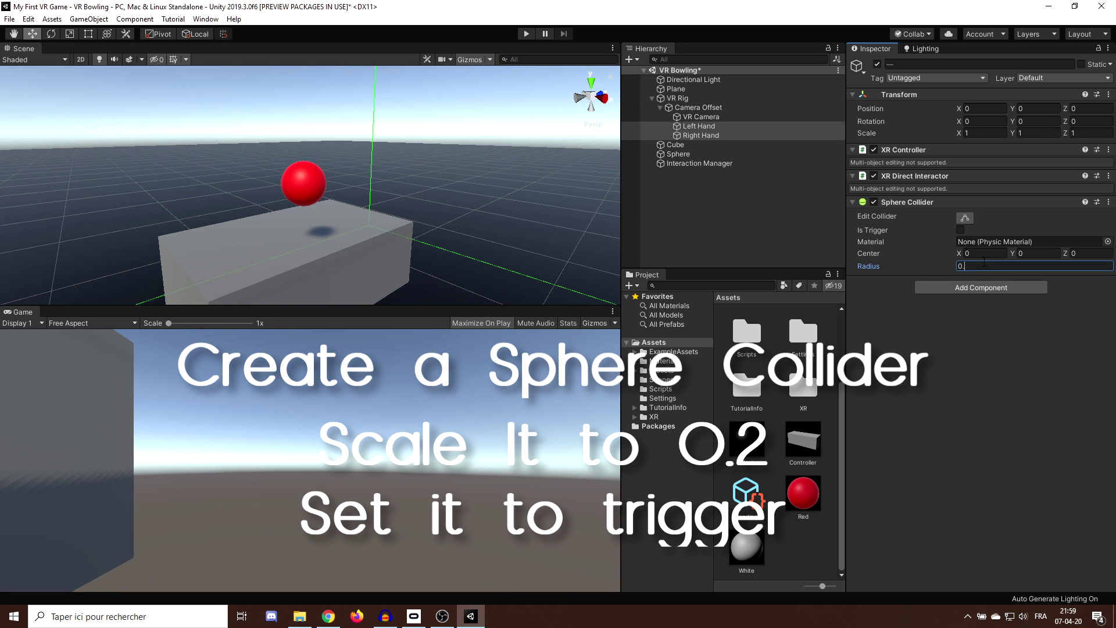
scroll(479, 173, down, 8)
middle_drag(423, 250, 383, 177)
scroll(381, 186, up, 12)
middle_drag(430, 244, 393, 179)
scroll(365, 182, down, 5)
scroll(372, 186, up, 2)
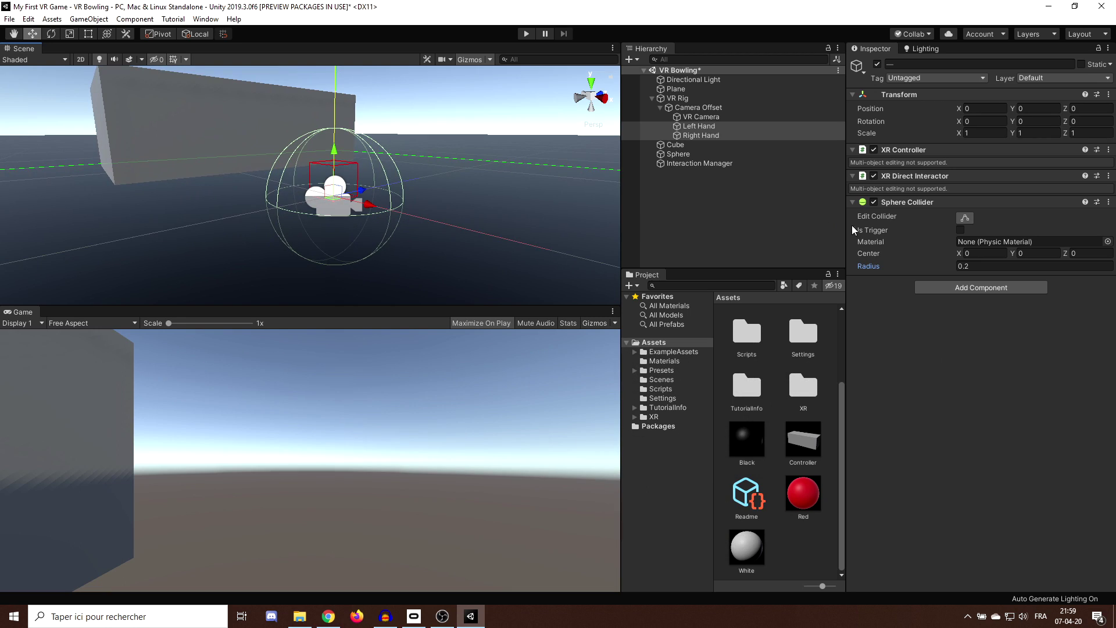
click(960, 230)
click(765, 219)
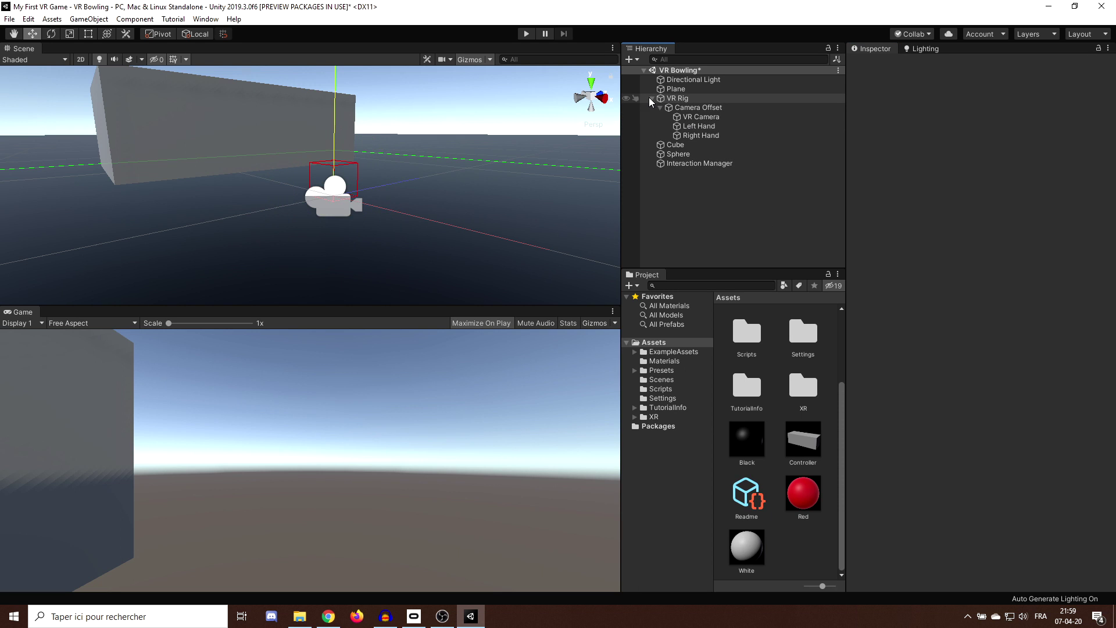
click(525, 34)
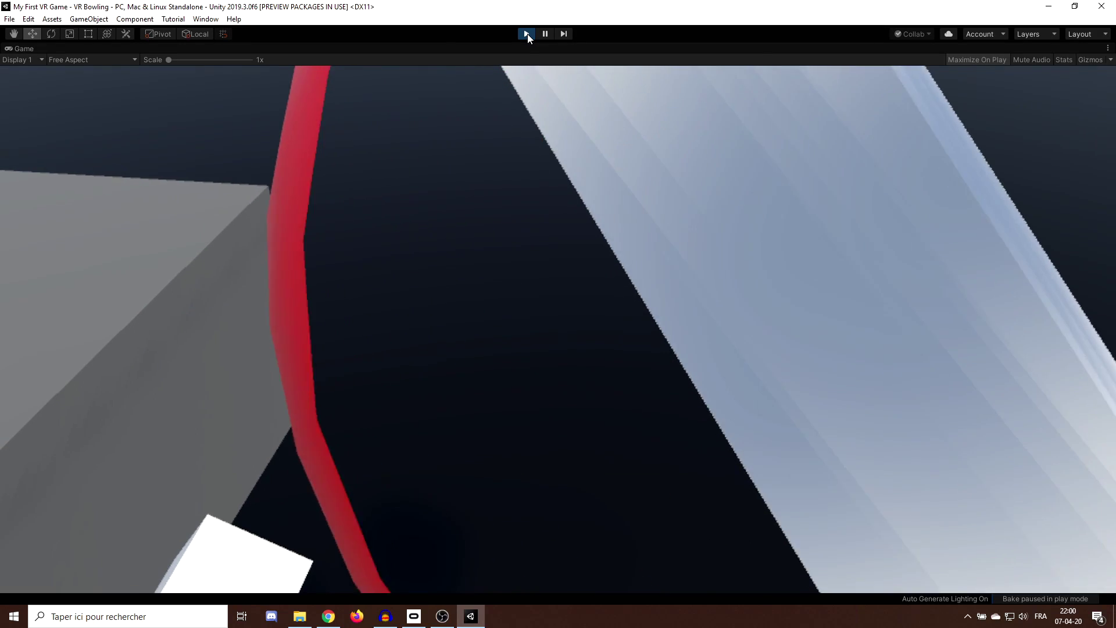
click(526, 33)
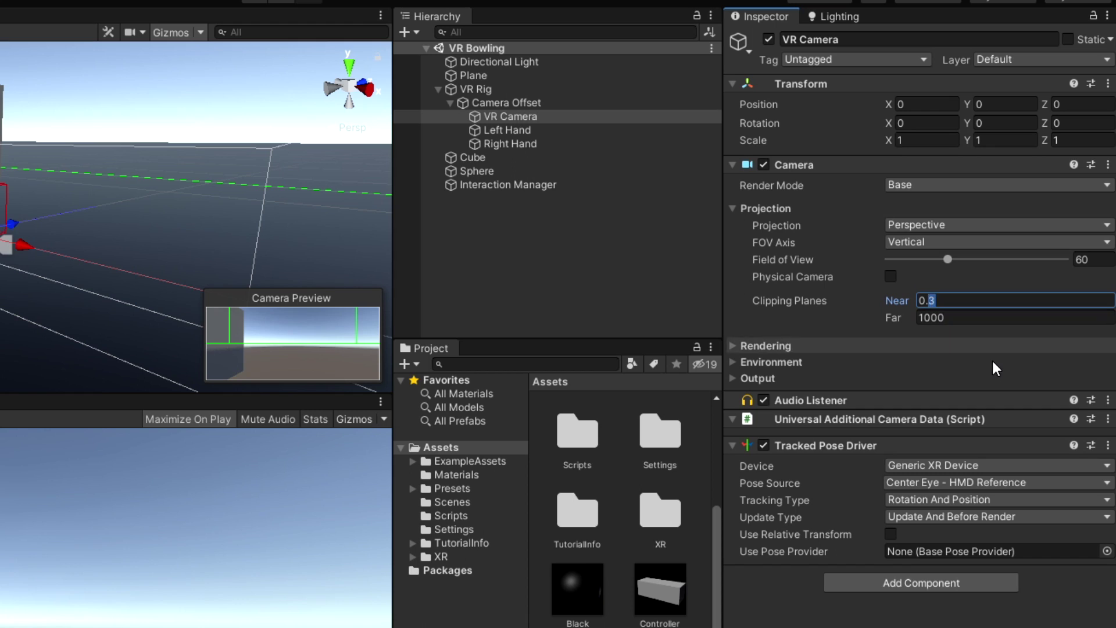
- Set the VR Camera's near clipping plane to 0.1 and test the scene again in Play mode
text(1)
middle_drag(24, 109, 24, 108)
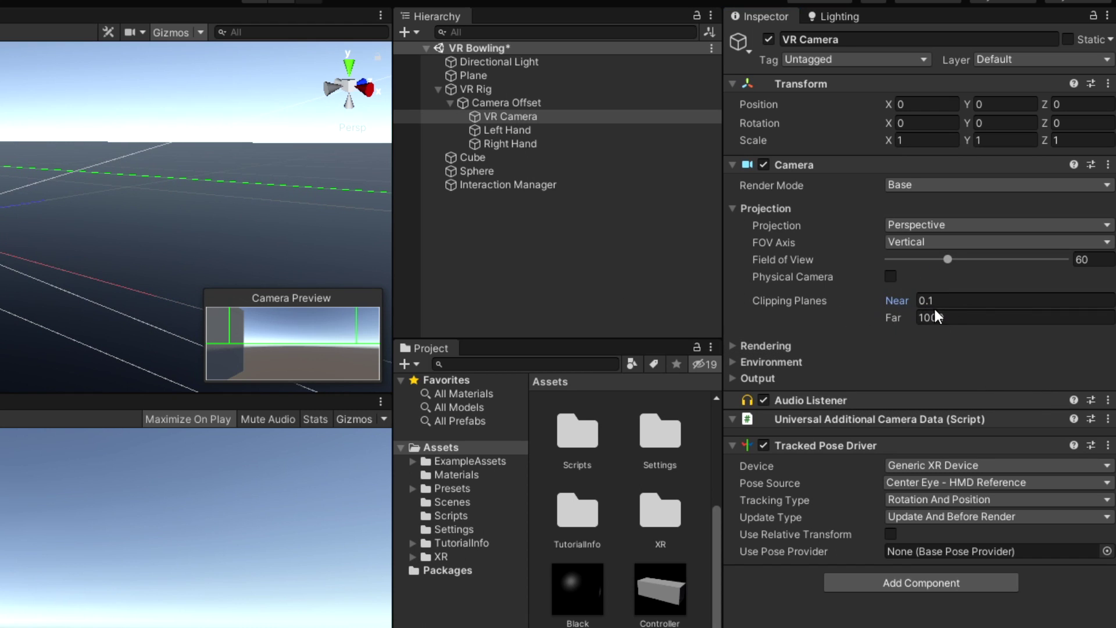
click(246, 0)
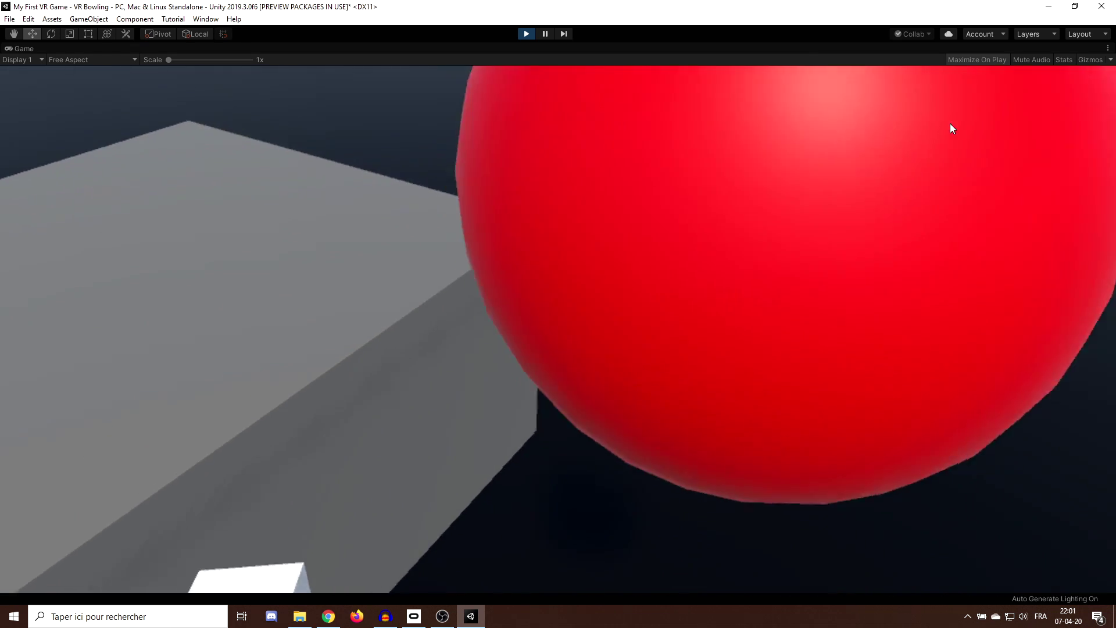
key(ctrl+p)
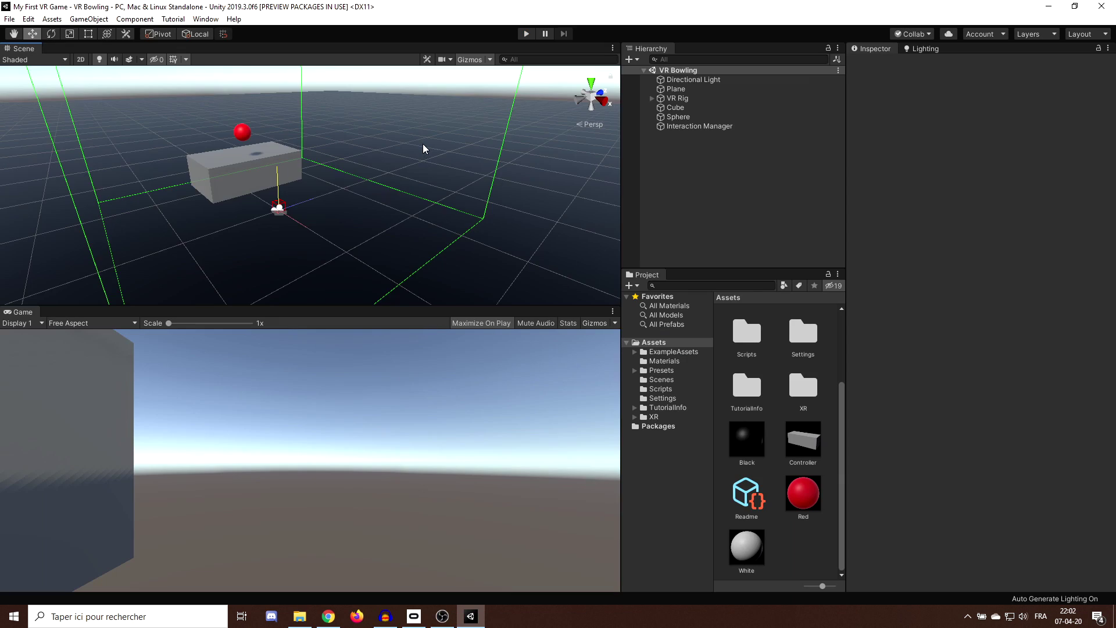
- Add a second cube at the scene root and stretch it along Z to about 4.75
right_click(661, 153)
mouse_move(731, 276)
click(782, 272)
scroll(399, 210, down, 1)
middle_drag(399, 211, 349, 233)
key(r)
drag(347, 193, 481, 167)
- Move the long cube away from the rig to a Z position of about 3.15 and flatten it into a lane
key(w)
middle_drag(341, 196, 225, 214)
drag(233, 216, 359, 177)
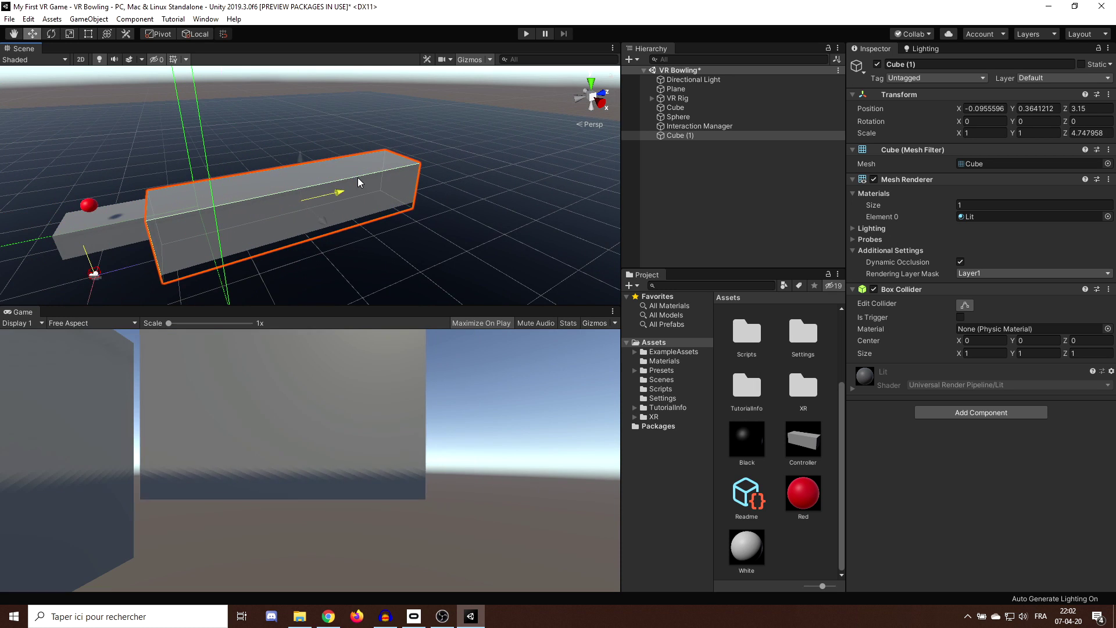
middle_drag(361, 176, 413, 152)
drag(352, 140, 357, 178)
- Add a cylinder at the scene root and move it to the far end of the lane
alt+drag(357, 178, 354, 239)
right_click(661, 153)
mouse_move(712, 277)
click(782, 311)
alt+drag(244, 192, 372, 198)
middle_drag(372, 197, 342, 204)
drag(101, 184, 12, 176)
alt+drag(343, 205, 232, 198)
drag(232, 157, 332, 157)
- Scale the cylinder down to a pin about 0.123 in X and Z and 0.211 in Y, standing on the lane
key(r)
mouse_move(288, 158)
mouse_down()
mouse_move(243, 174)
mouse_move(303, 145)
mouse_up()
drag(337, 116, 338, 112)
drag(342, 210, 342, 179)
- Move the pin to about X -0.102 and Z 5.054 on the lane and apply the White material to it
alt+drag(342, 179, 419, 194)
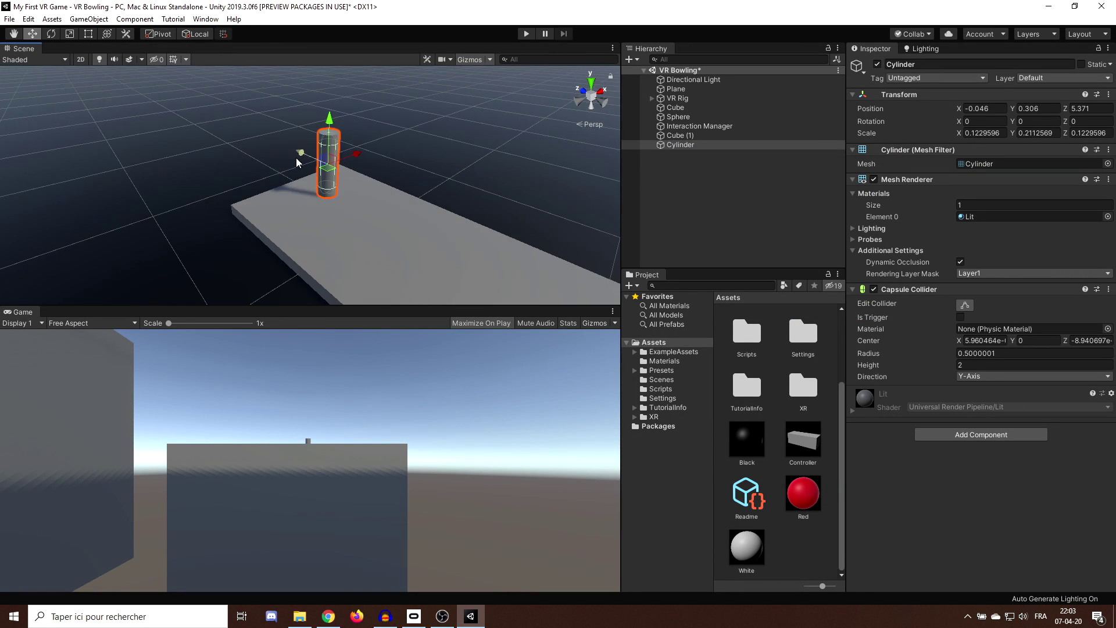
drag(295, 158, 337, 177)
alt+drag(337, 177, 296, 158)
drag(322, 182, 306, 183)
drag(746, 546, 270, 209)
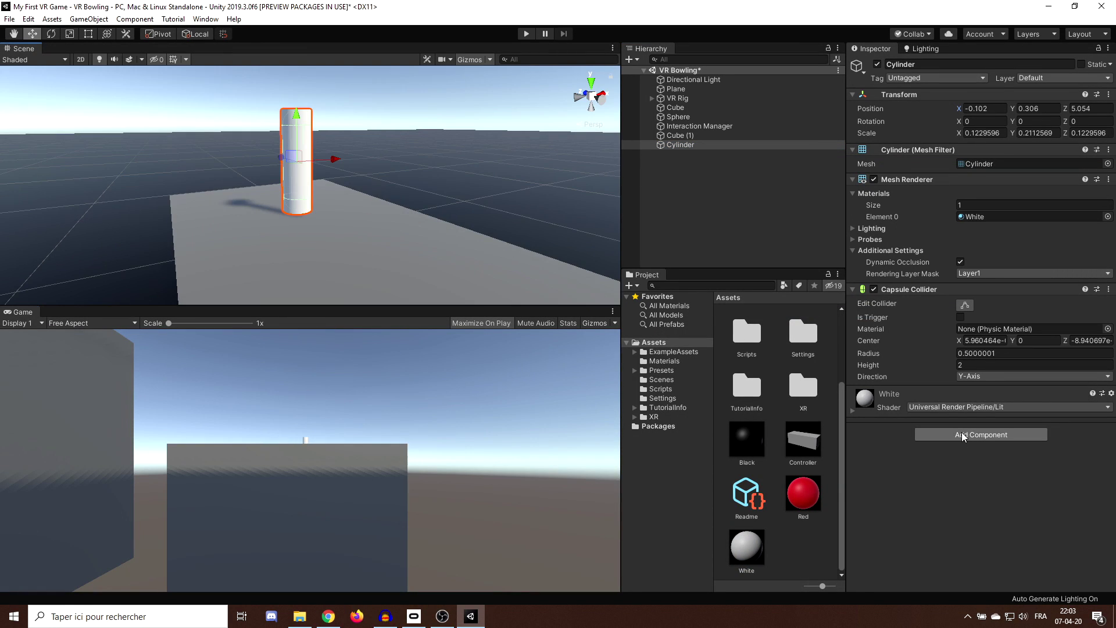
- Add a Rigidbody to the white pin and duplicate it into a group of six pins at the lane's end
click(962, 431)
text(R)
key(ctrl+d)
alt+drag(245, 145, 388, 156)
key(ctrl+z)
key(ctrl+z)
key(ctrl+y)
key(ctrl+y)
key(ctrl+d)
key(ctrl+d)
alt+drag(325, 211, 256, 221)
key(ctrl+d)
drag(361, 163, 423, 159)
- Open the red sphere's Rigidbody mass for editing and play-test the bowling scene
alt+drag(407, 207, 365, 177)
click(366, 120)
click(312, 184)
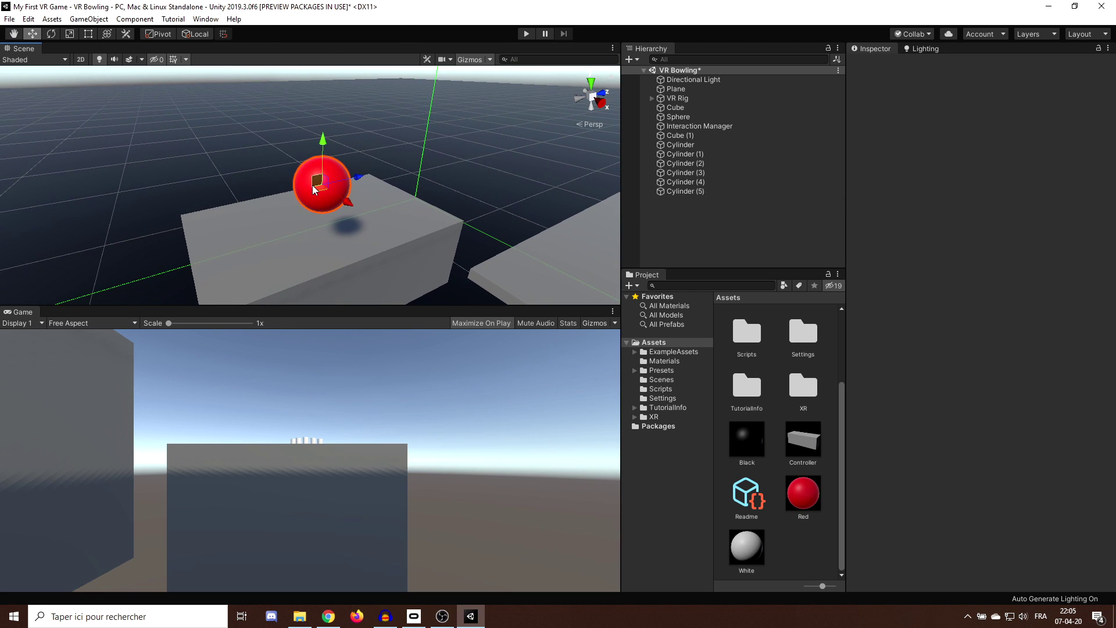
scroll(943, 283, down, 3)
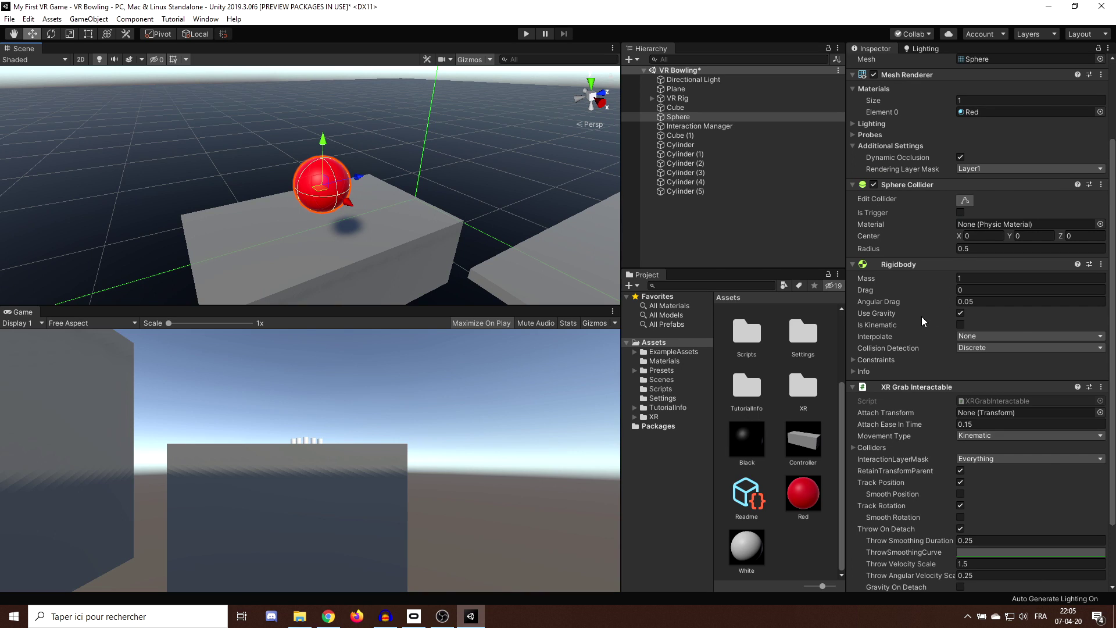
scroll(922, 316, down, 2)
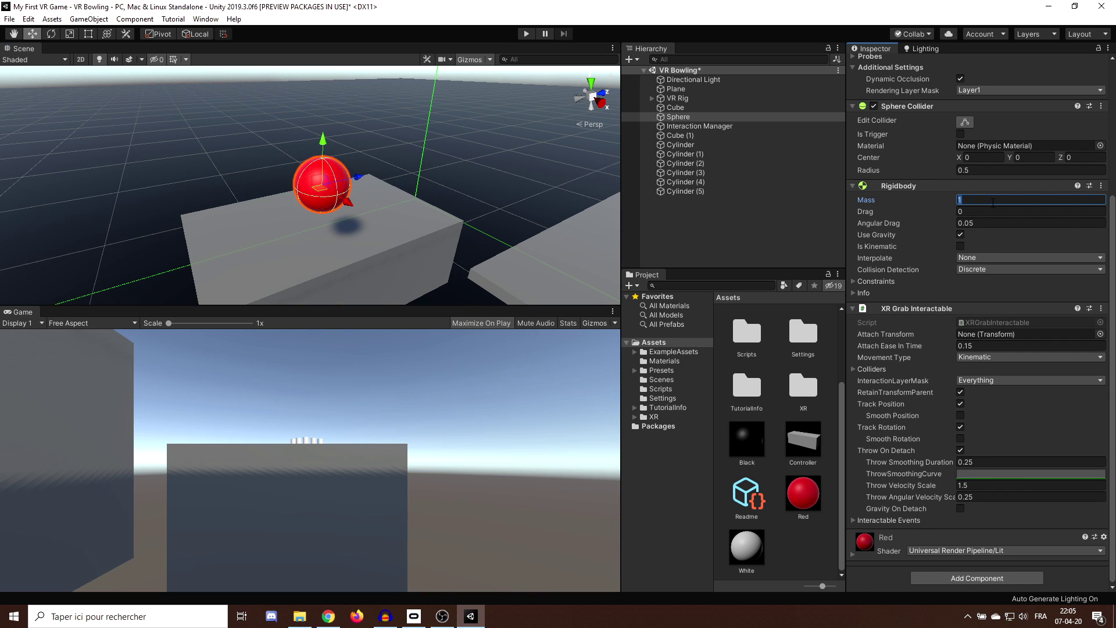
click(526, 33)
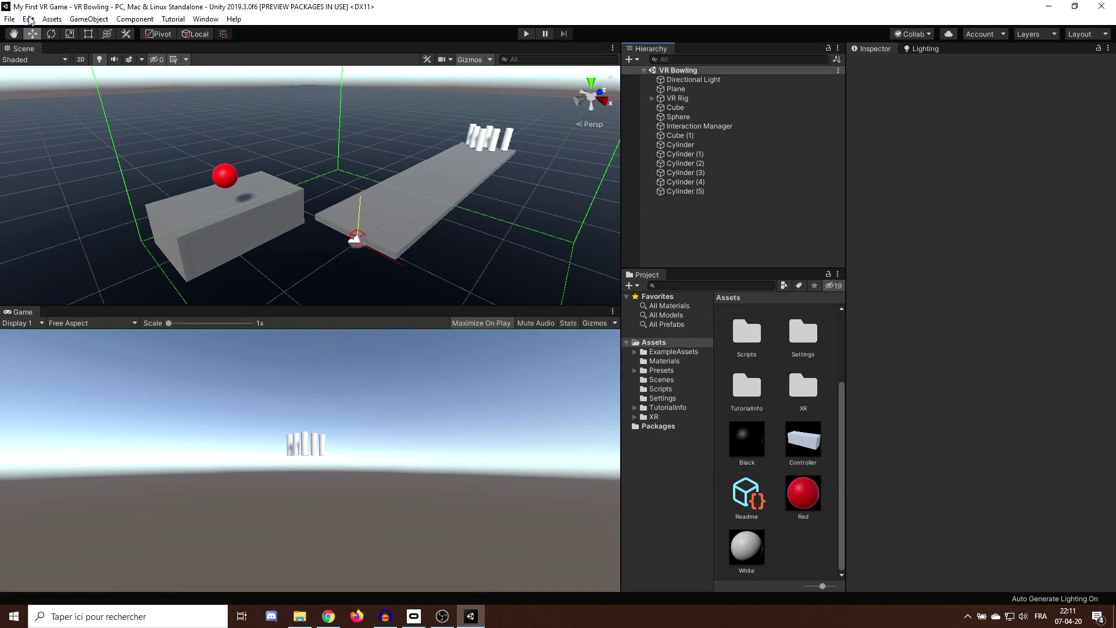
- Replace SampleScene with the VR Bowling scene in the build list, then build and run it for Windows standalone
click(9, 19)
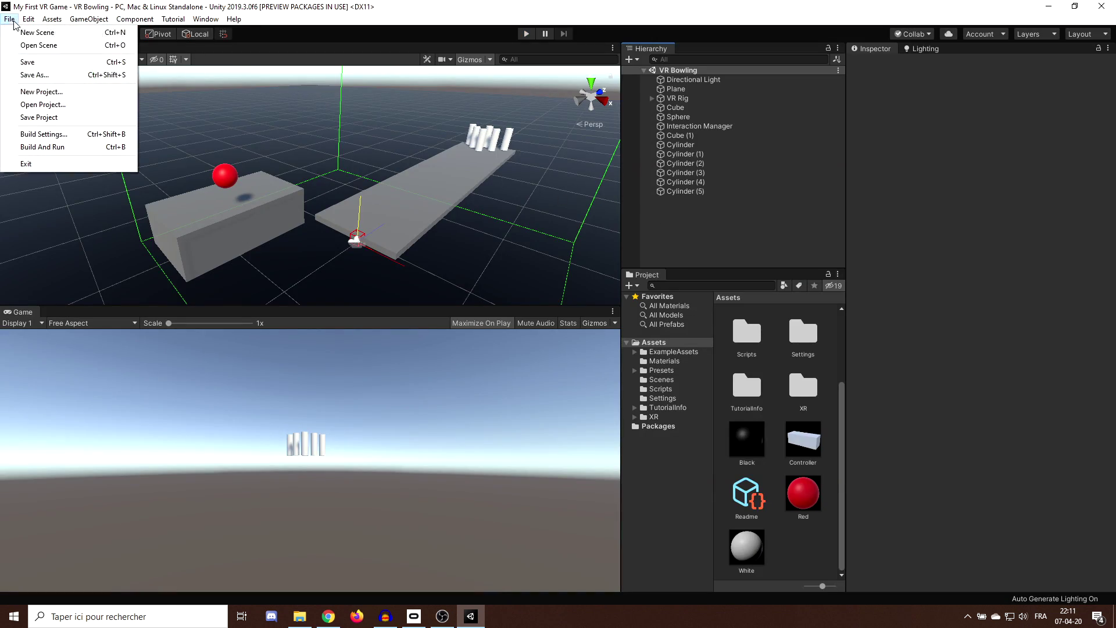
click(87, 134)
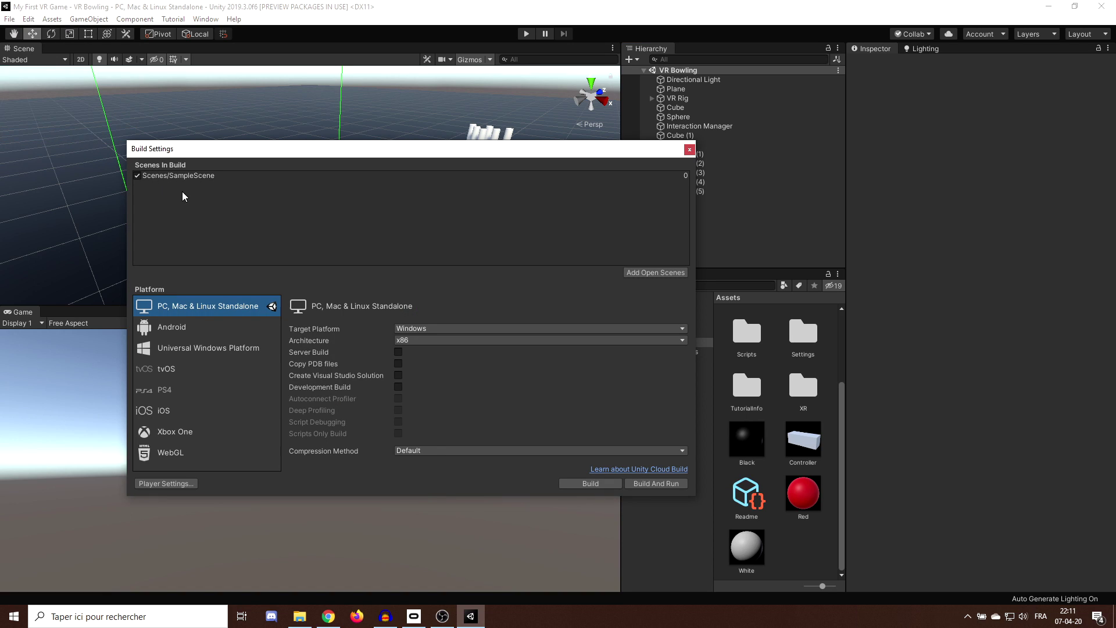
click(633, 275)
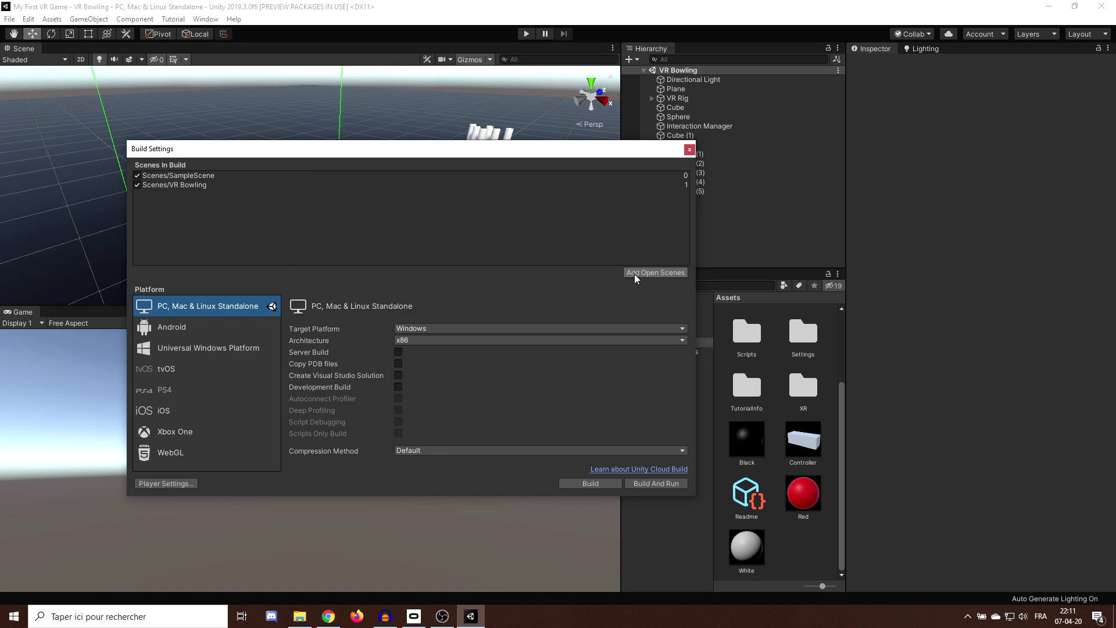
click(196, 176)
right_click(196, 177)
click(214, 182)
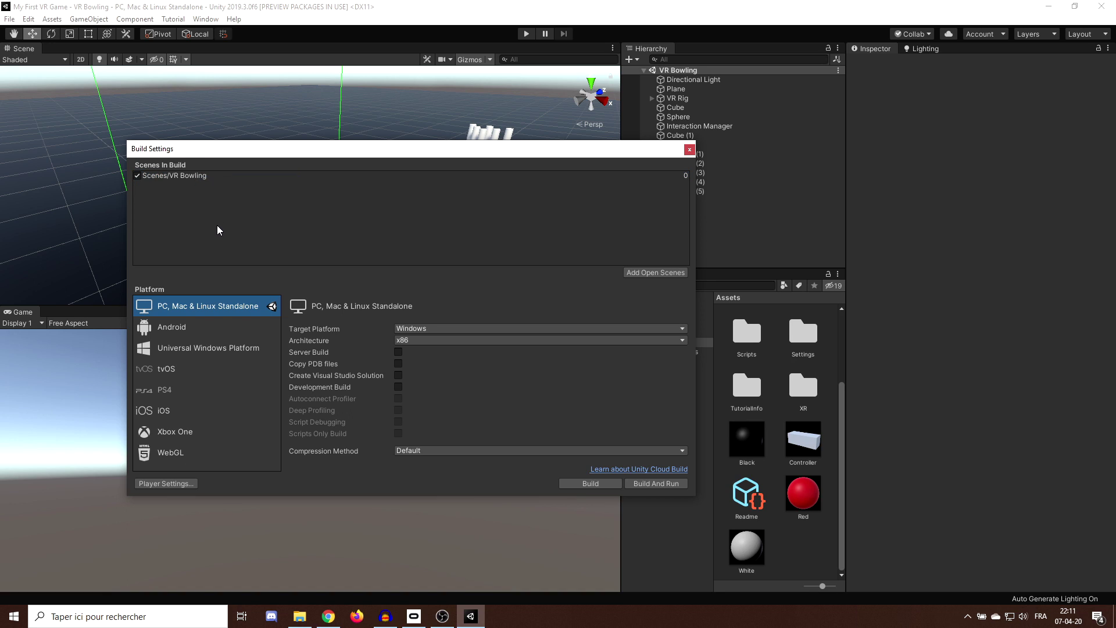
click(644, 485)
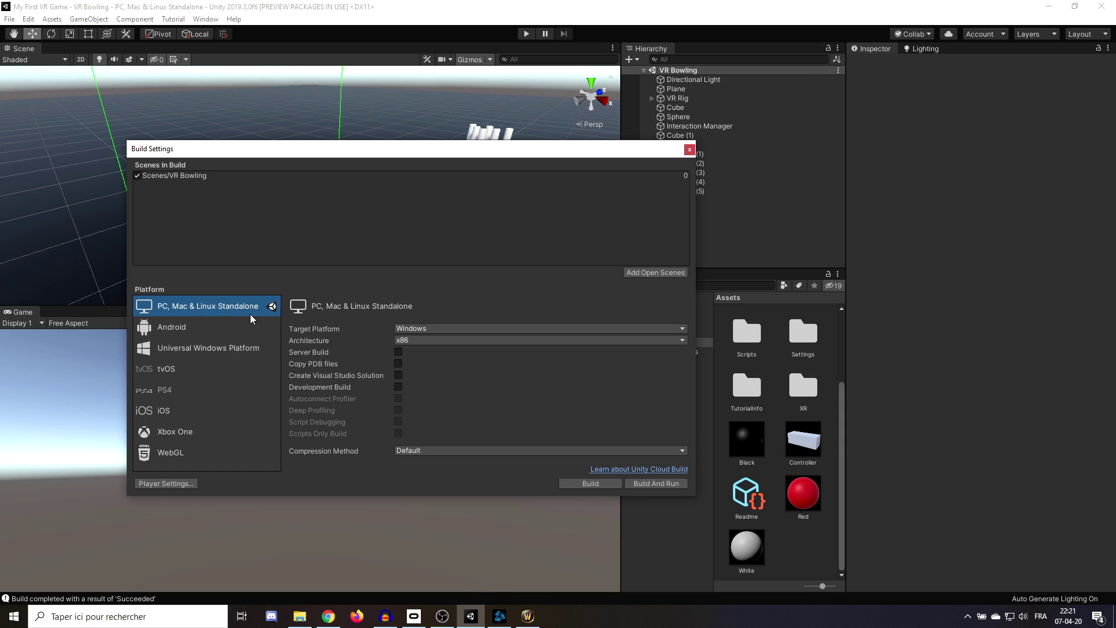
- Switch the build platform to Android and build and run the game
click(229, 329)
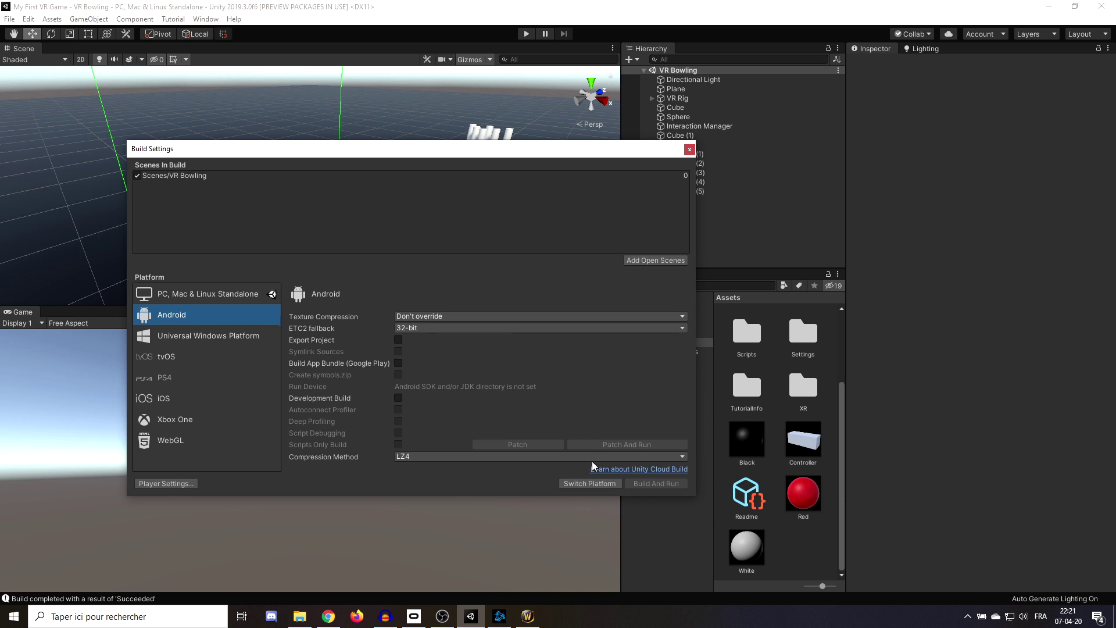
click(587, 483)
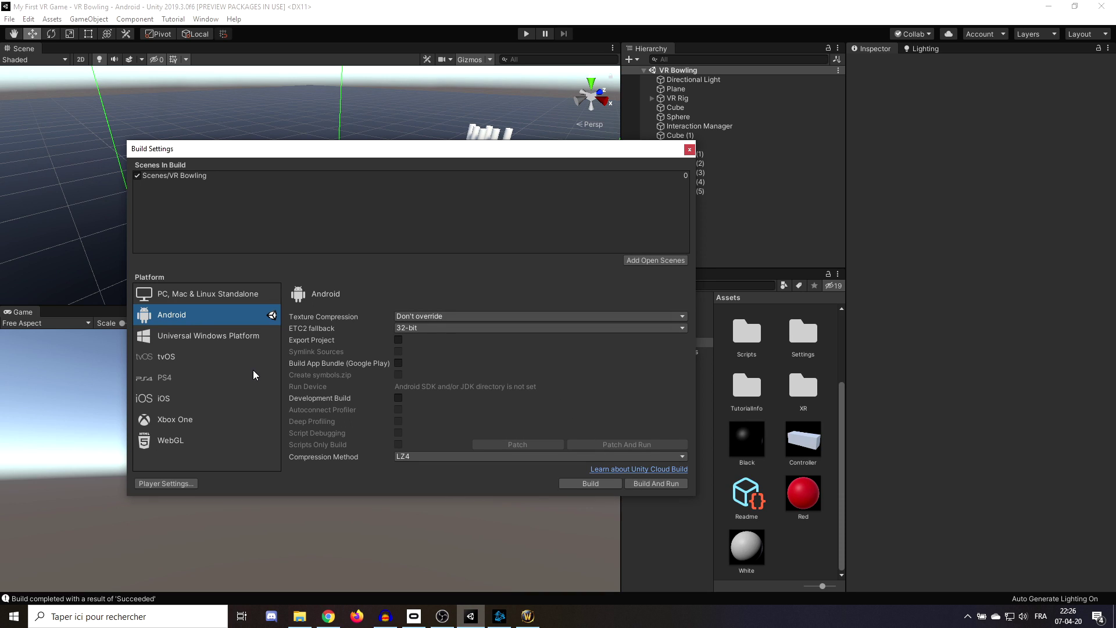
click(656, 483)
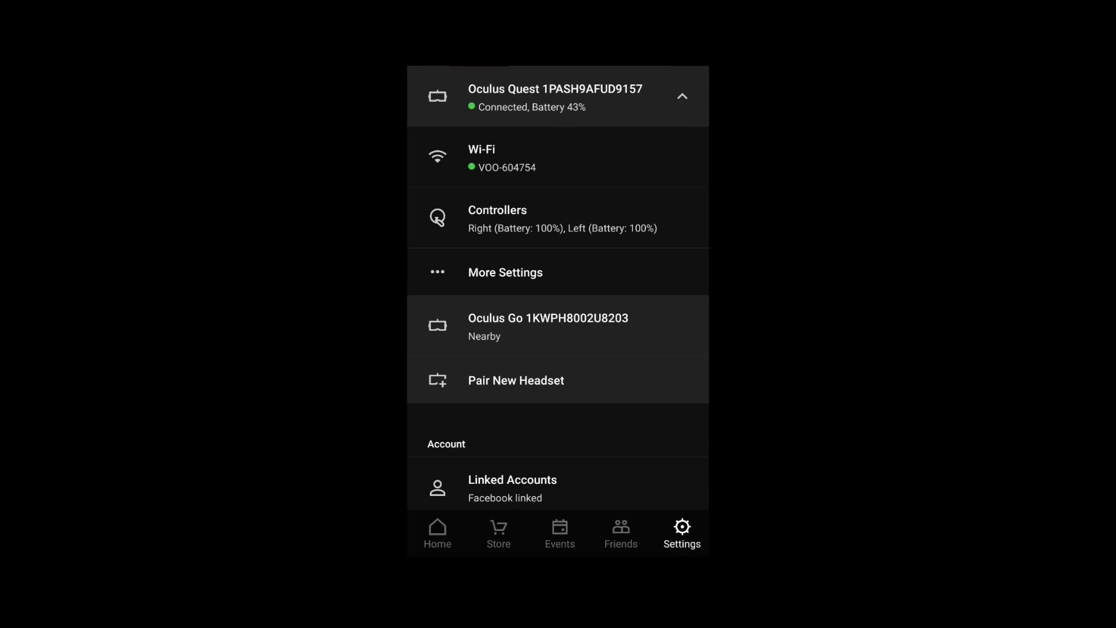
- Switch to the Oculus mobile app and turn on Developer Mode for the connected Oculus Quest
click(505, 272)
click(470, 198)
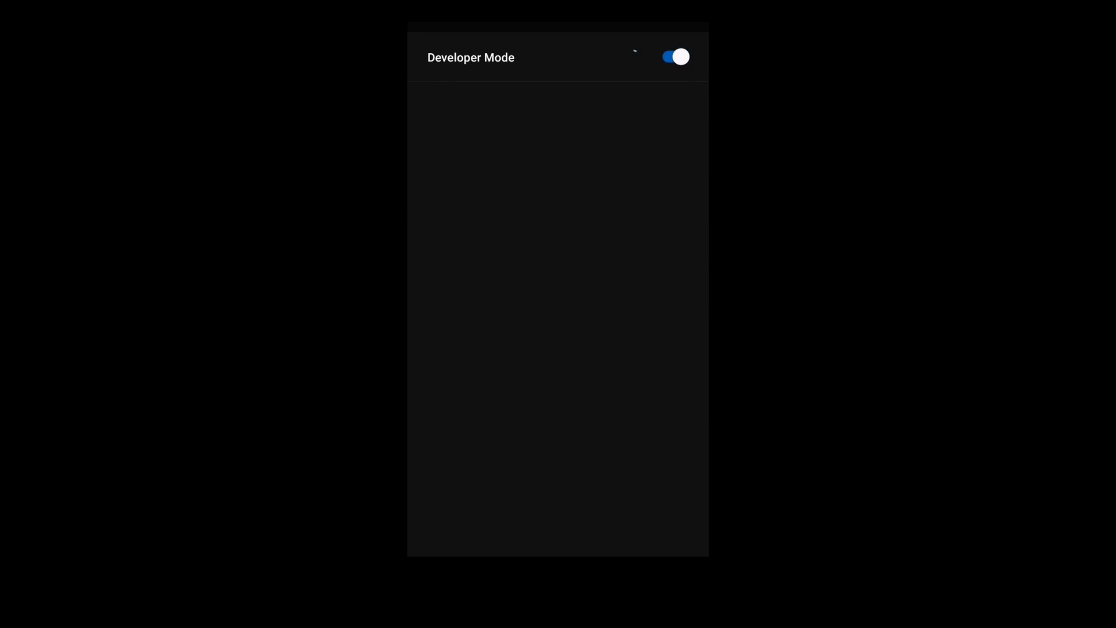
drag(372, 268, 399, 232)
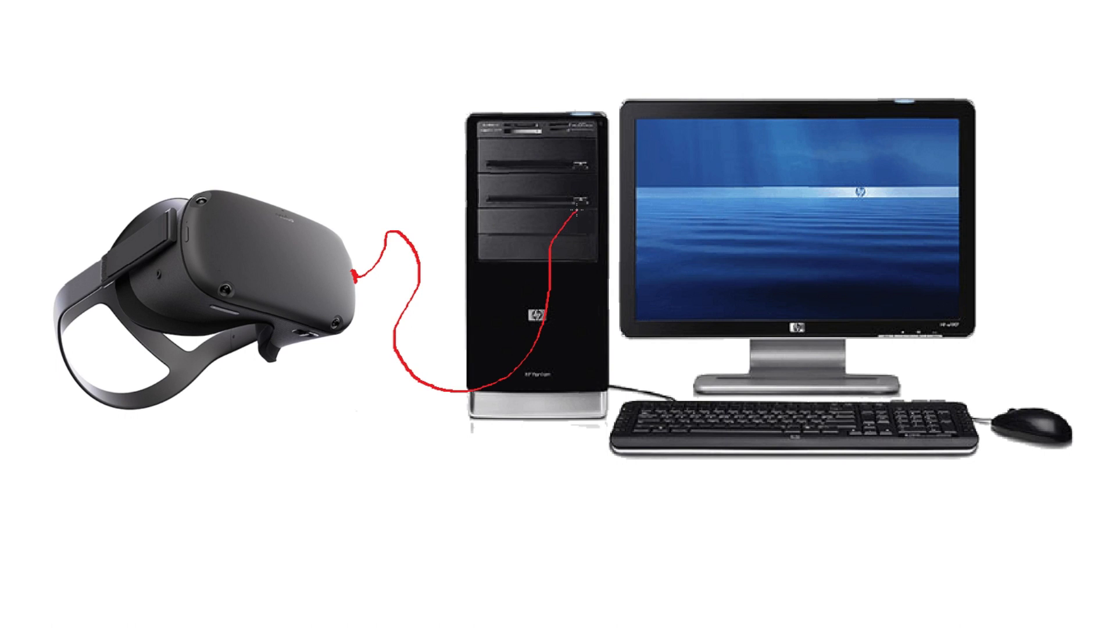